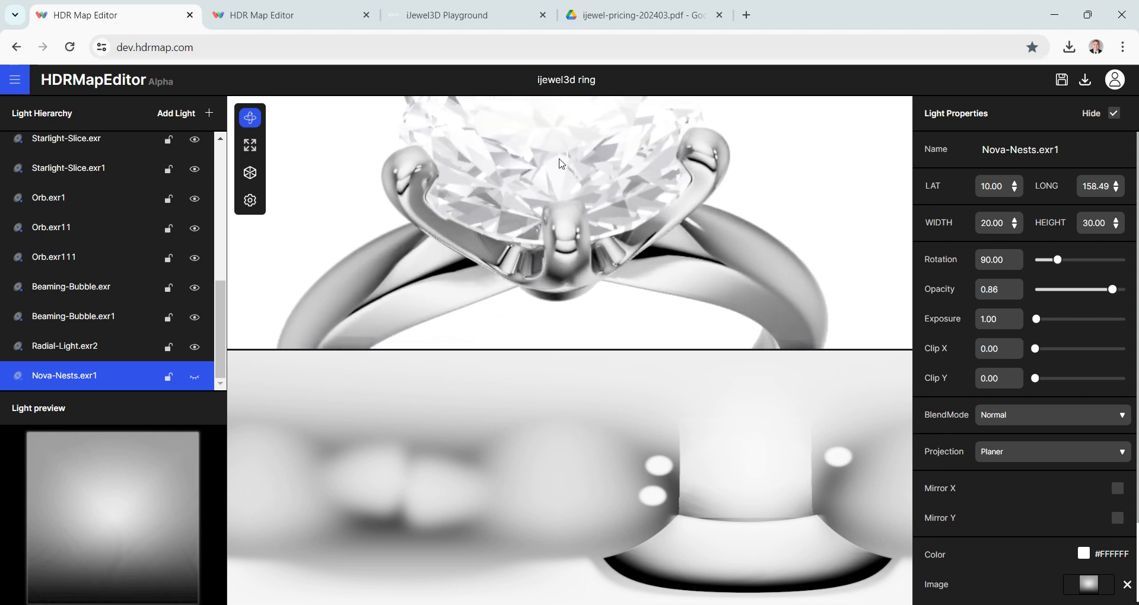
# - Look over the iJewel3D Playground scene and the iJewel pricing PDF, and switch to the ijewel3d diamond 1 project
pyautogui.click(410, 16)
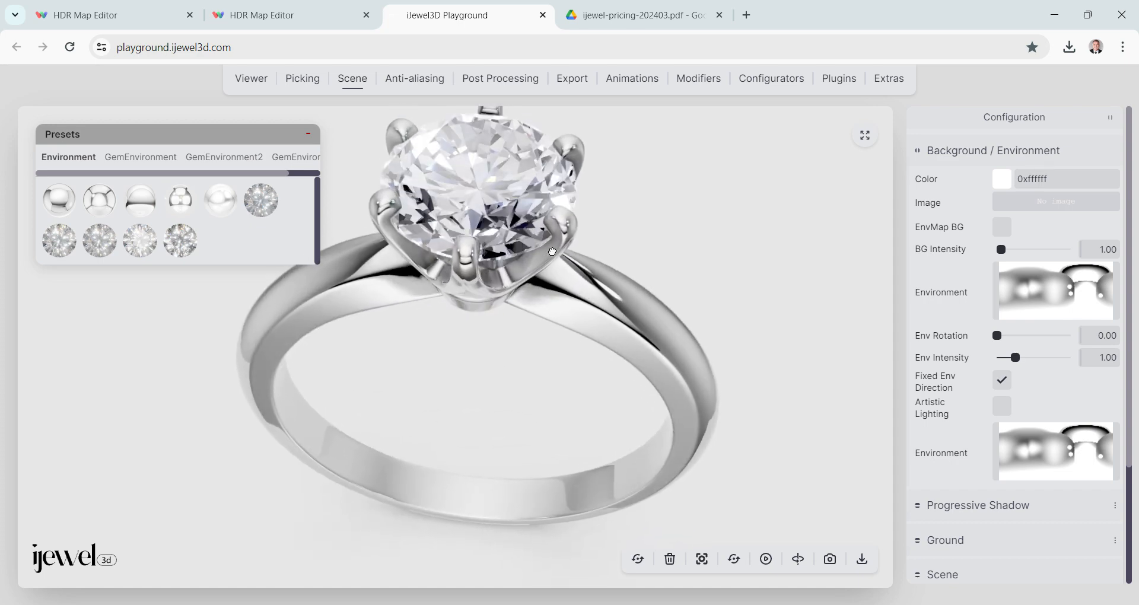
pyautogui.click(686, 17)
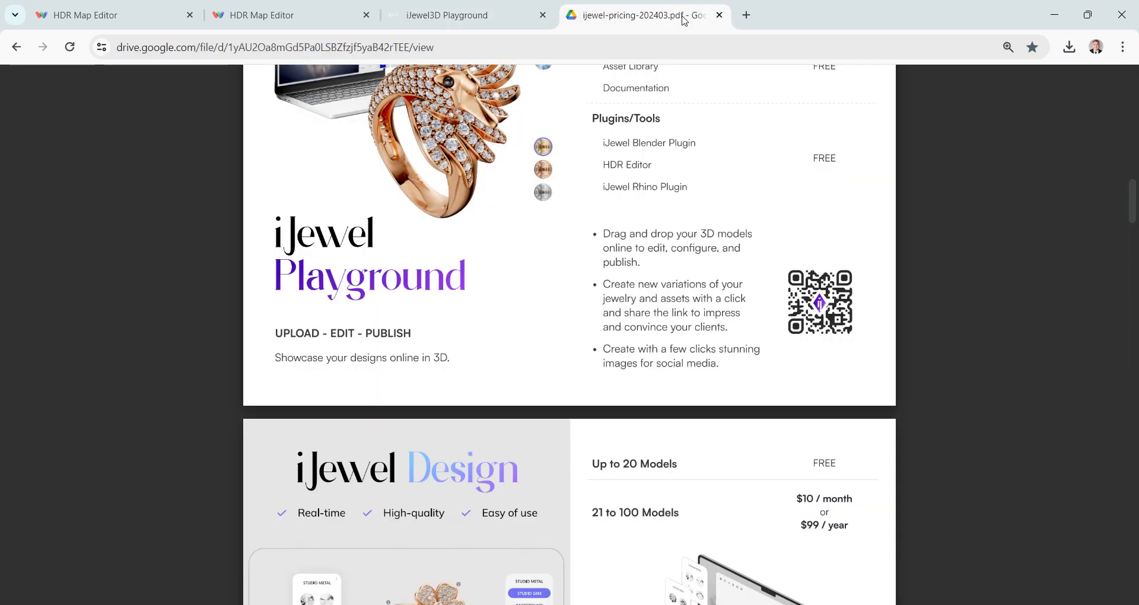
pyautogui.click(291, 21)
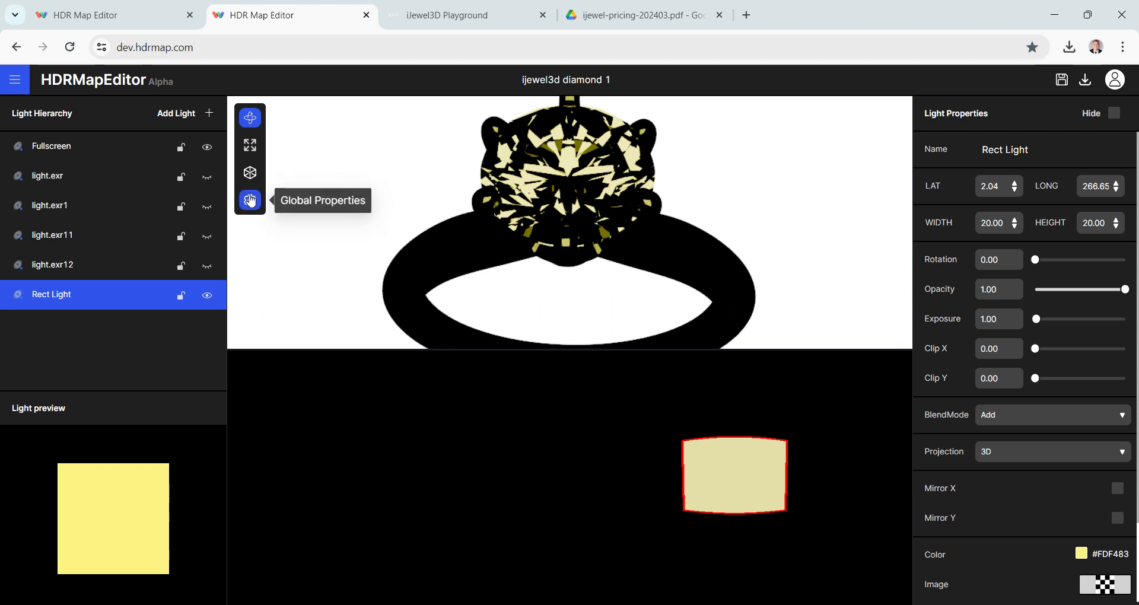
# - Toggle Fix EnvMap Direction off and back on in the global properties, comparing the reflections while rotating the ring
pyautogui.click(251, 201)
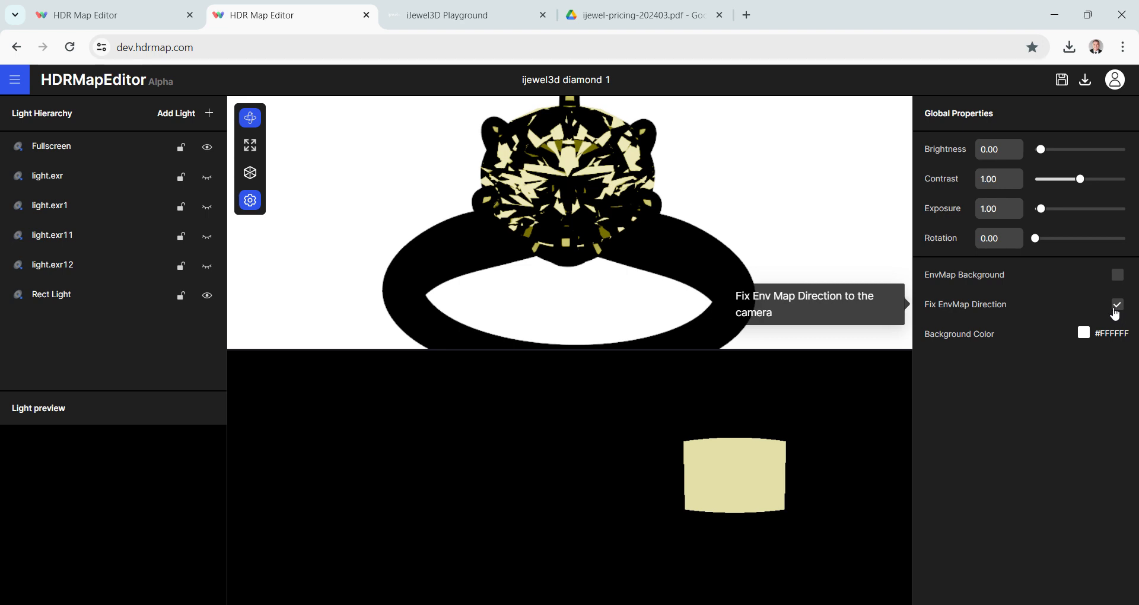
pyautogui.click(1117, 305)
pyautogui.click(1117, 305)
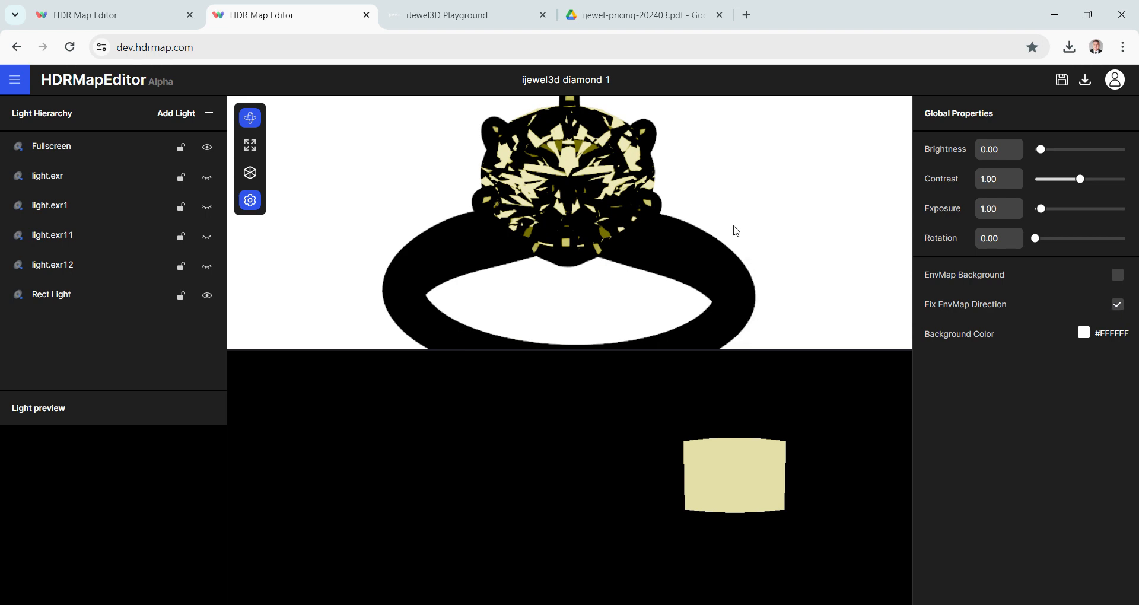
pyautogui.moveTo(736, 230); pyautogui.dragTo(720, 273)
pyautogui.click(1117, 304)
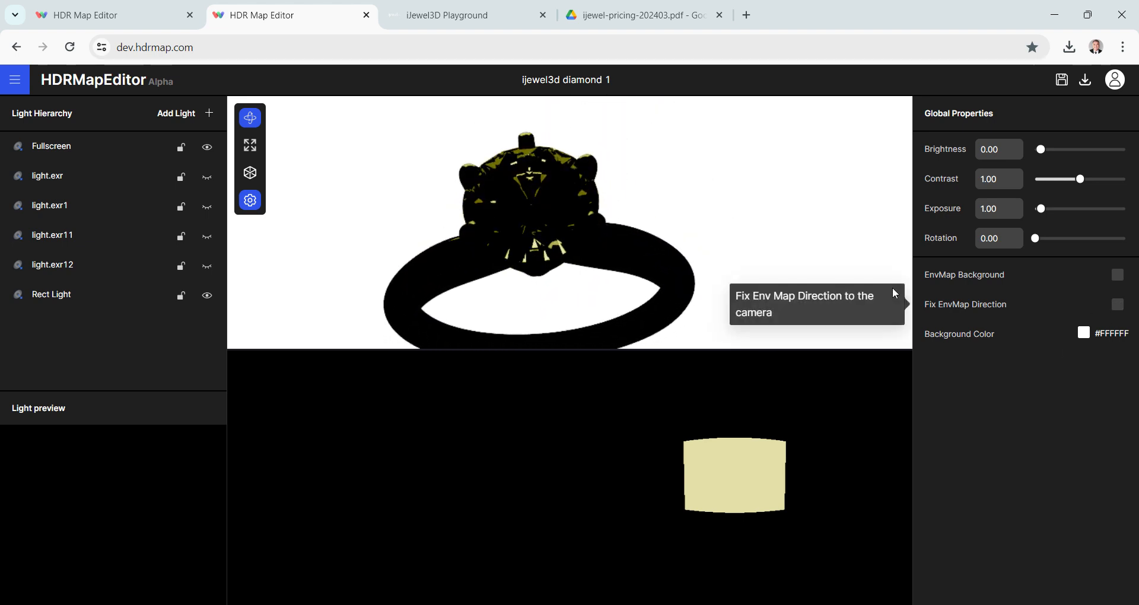
pyautogui.moveTo(692, 239)
pyautogui.mouseDown()
pyautogui.moveTo(643, 236)
pyautogui.moveTo(629, 253)
pyautogui.moveTo(671, 236)
pyautogui.moveTo(701, 247)
pyautogui.mouseUp()
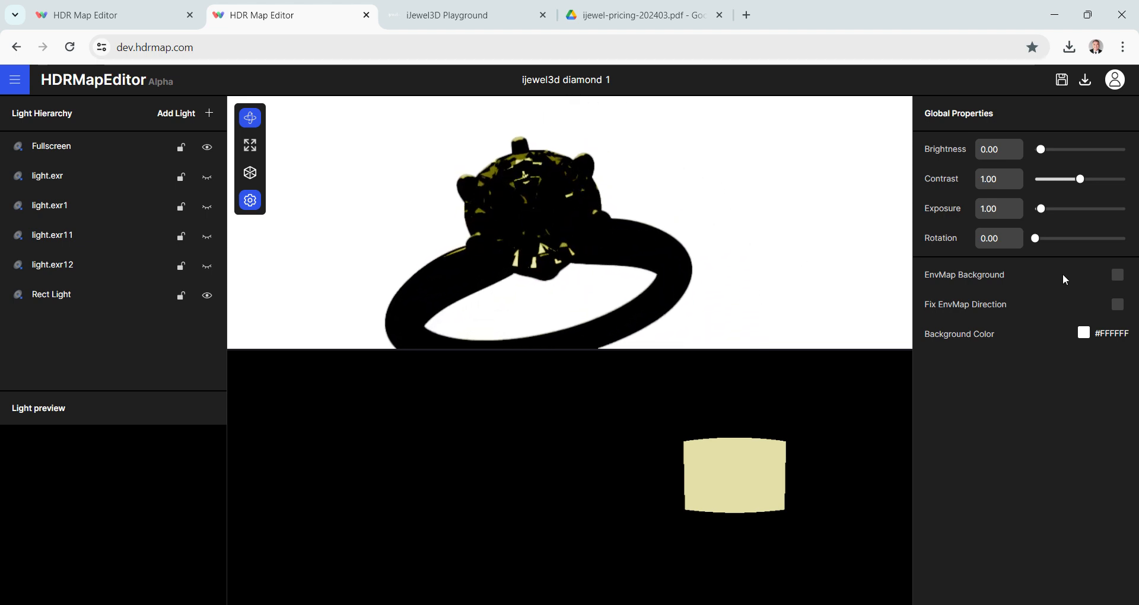
pyautogui.click(1117, 307)
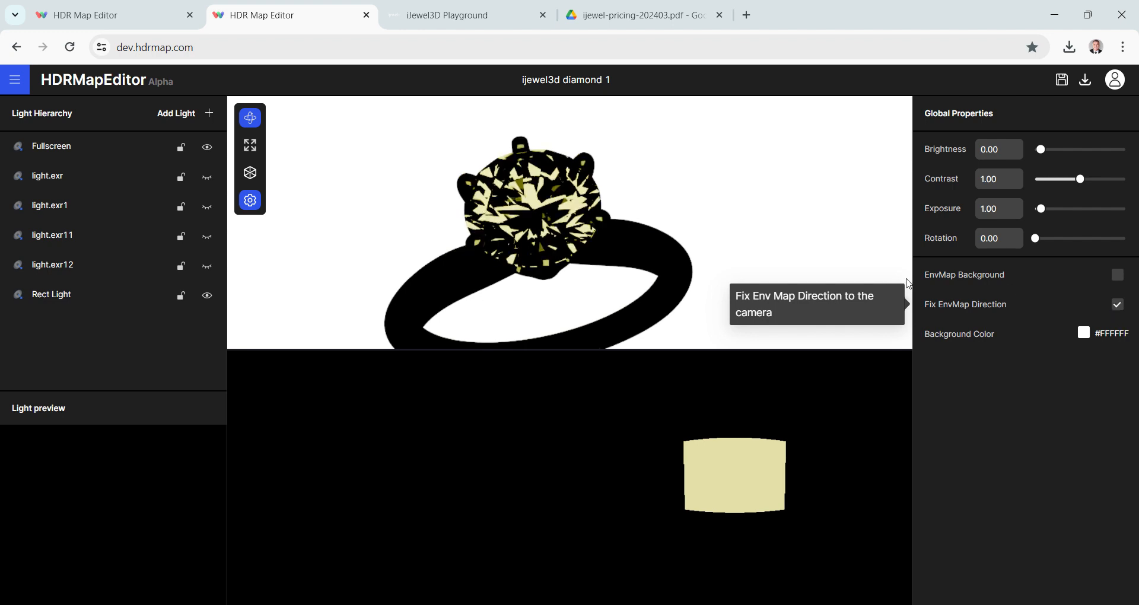
pyautogui.moveTo(632, 266)
pyautogui.mouseDown()
pyautogui.moveTo(651, 250)
pyautogui.moveTo(628, 258)
pyautogui.mouseUp()
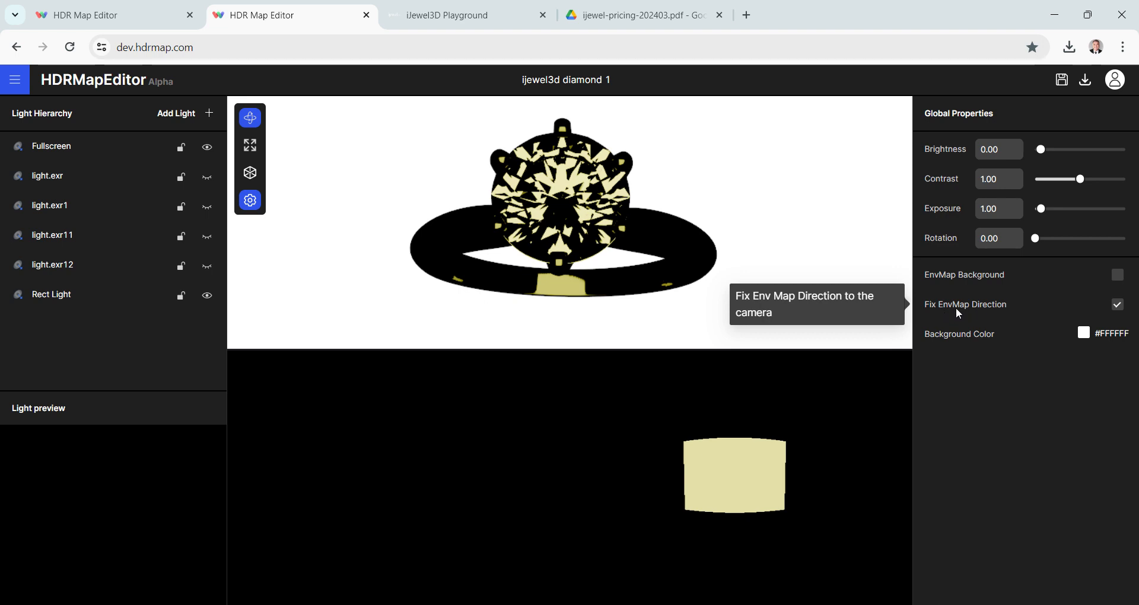
pyautogui.moveTo(703, 219); pyautogui.dragTo(705, 217)
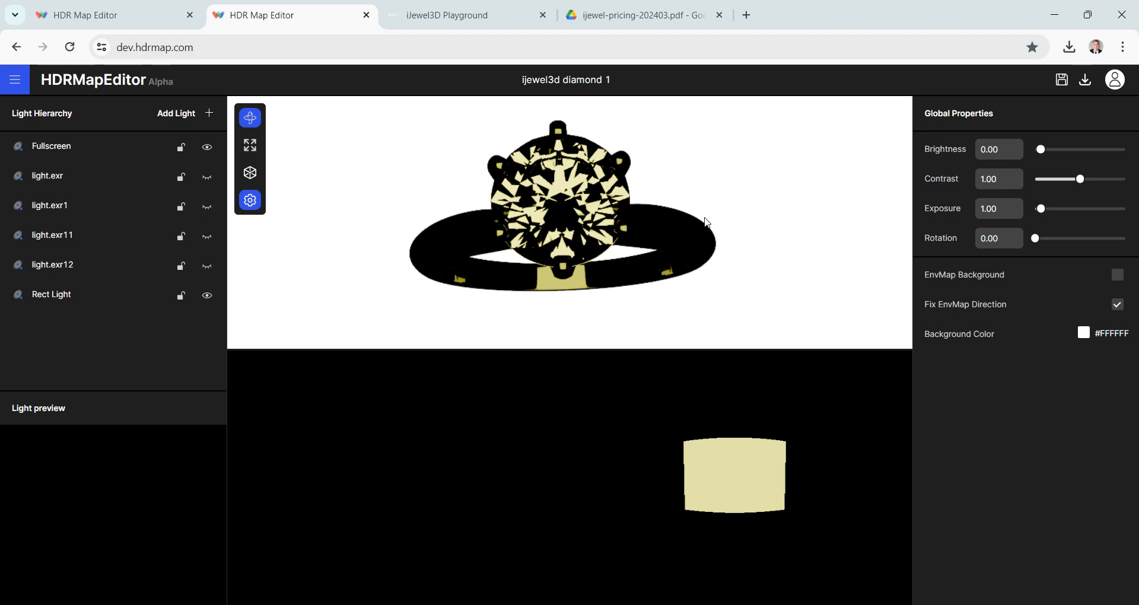
# - Show the hidden layers light.exr, light.exr1, light.exr11 and light.exr12 and inspect the ring from several angles
pyautogui.click(207, 177)
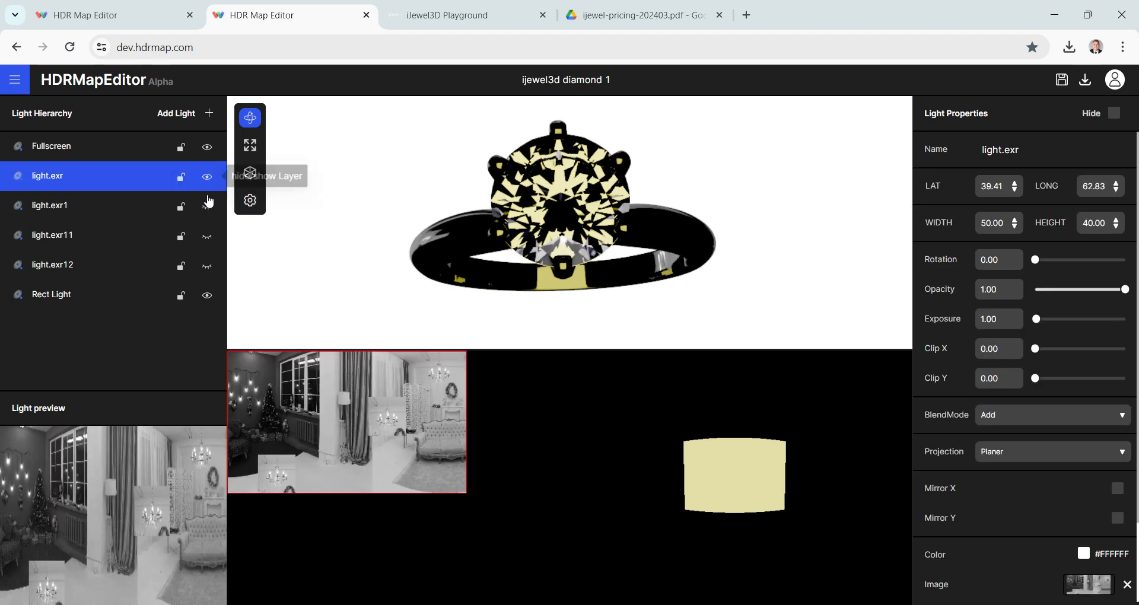
pyautogui.click(207, 207)
pyautogui.click(207, 239)
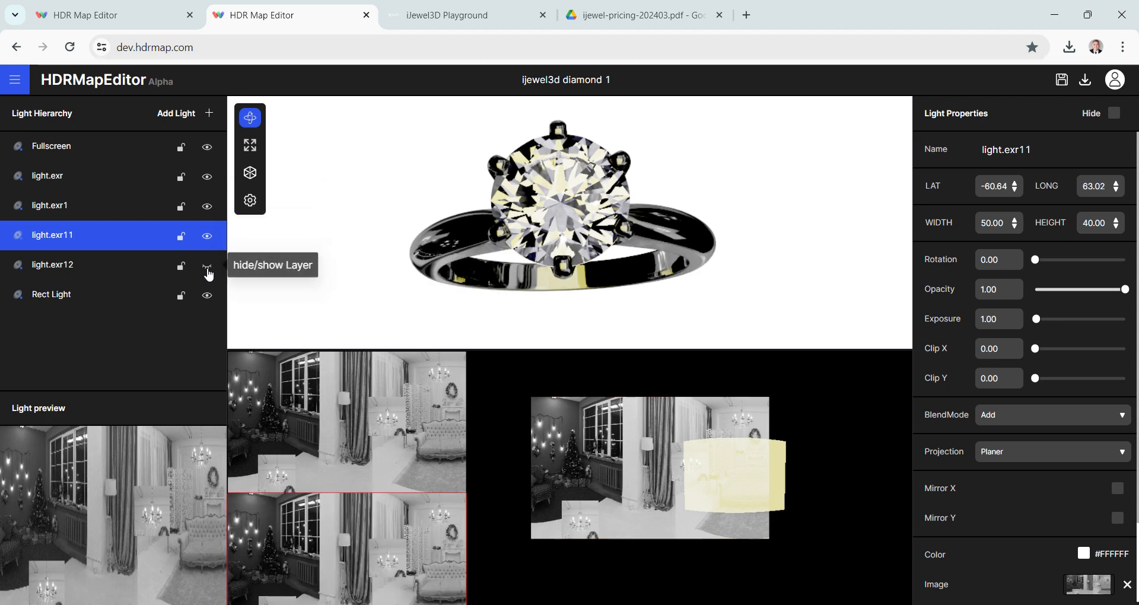
pyautogui.click(207, 265)
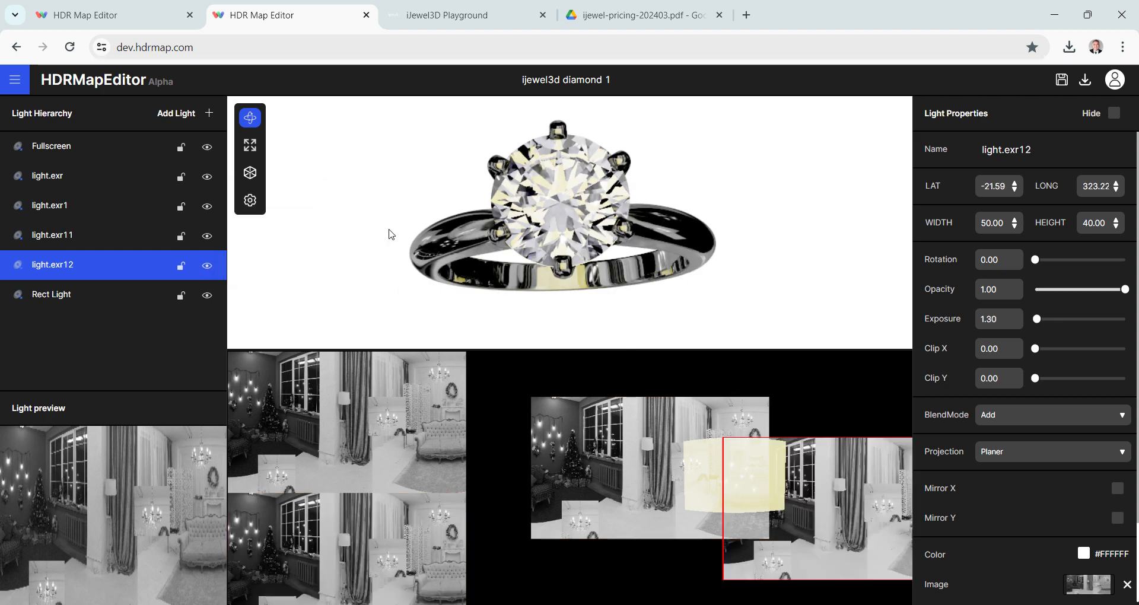
pyautogui.moveTo(521, 230)
pyautogui.mouseDown()
pyautogui.moveTo(587, 224)
pyautogui.moveTo(457, 236)
pyautogui.moveTo(500, 237)
pyautogui.mouseUp()
pyautogui.moveTo(446, 200); pyautogui.dragTo(446, 193)
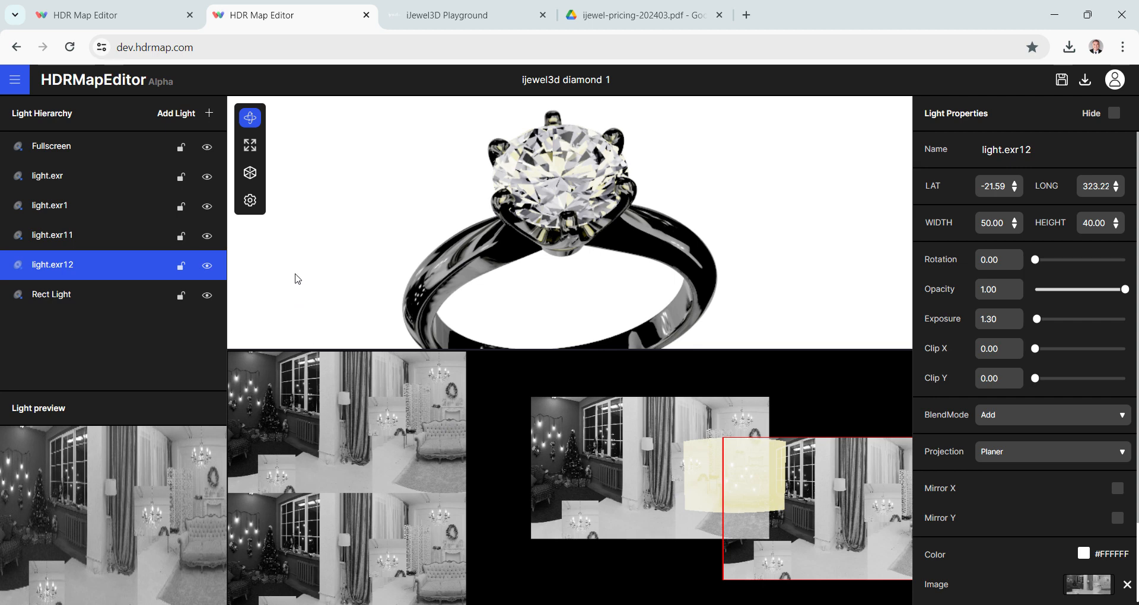
# - Browse the HDR lights in the full light library and close it without adding a light
pyautogui.click(184, 111)
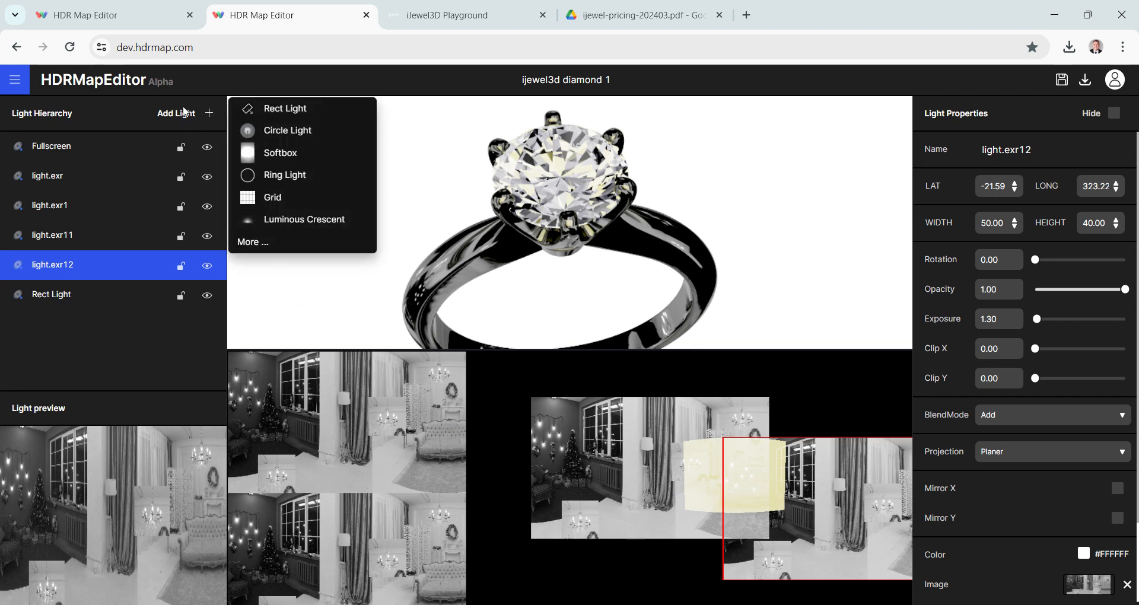
pyautogui.click(257, 242)
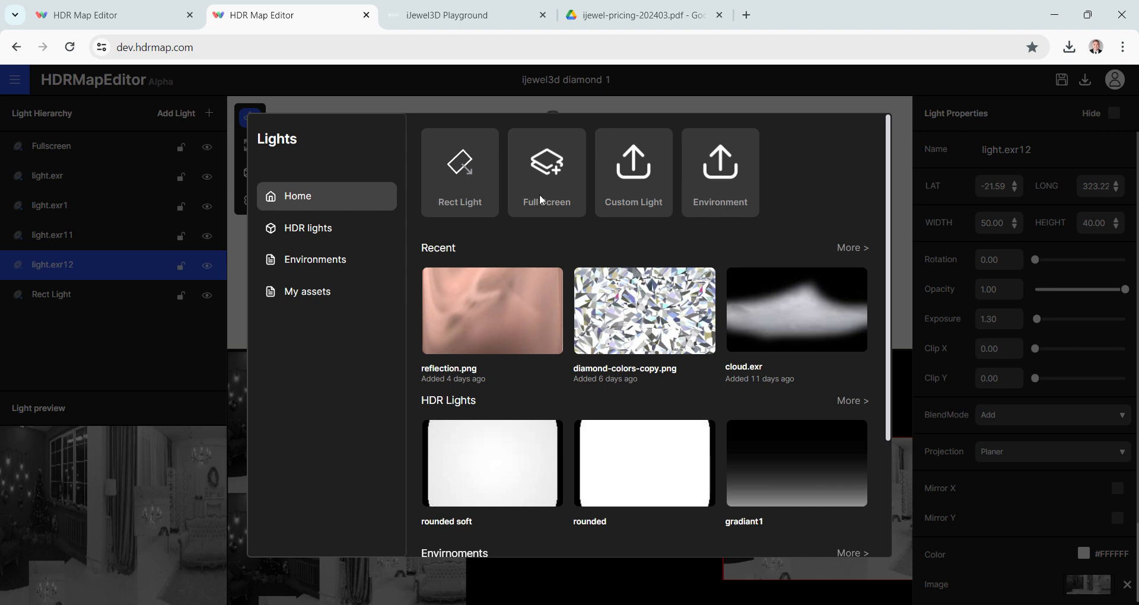
pyautogui.click(306, 227)
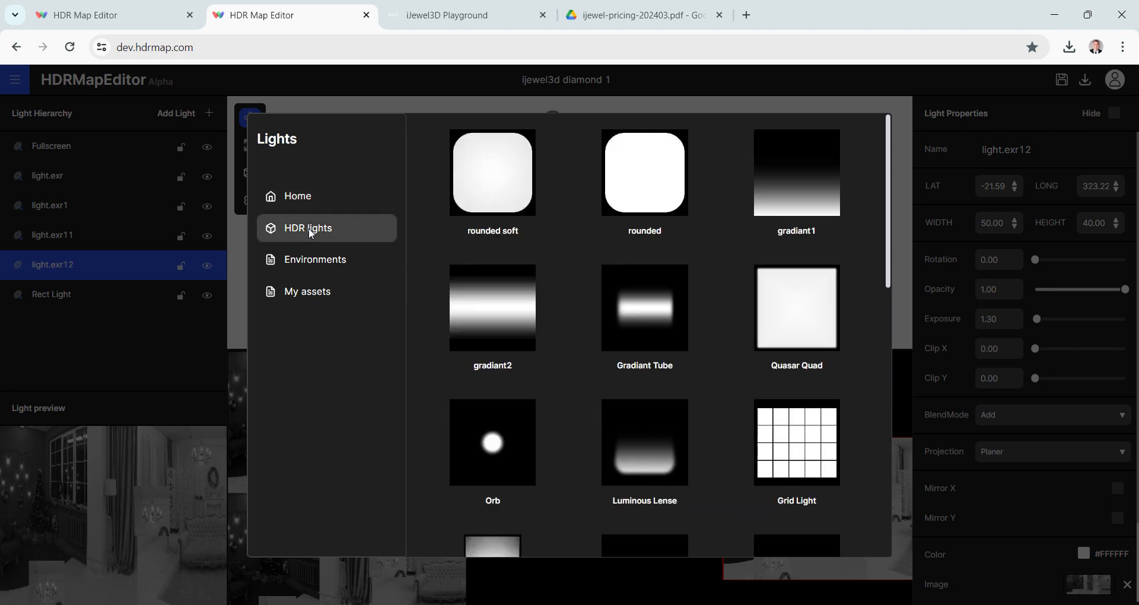
pyautogui.scroll(-5, 536, 287)
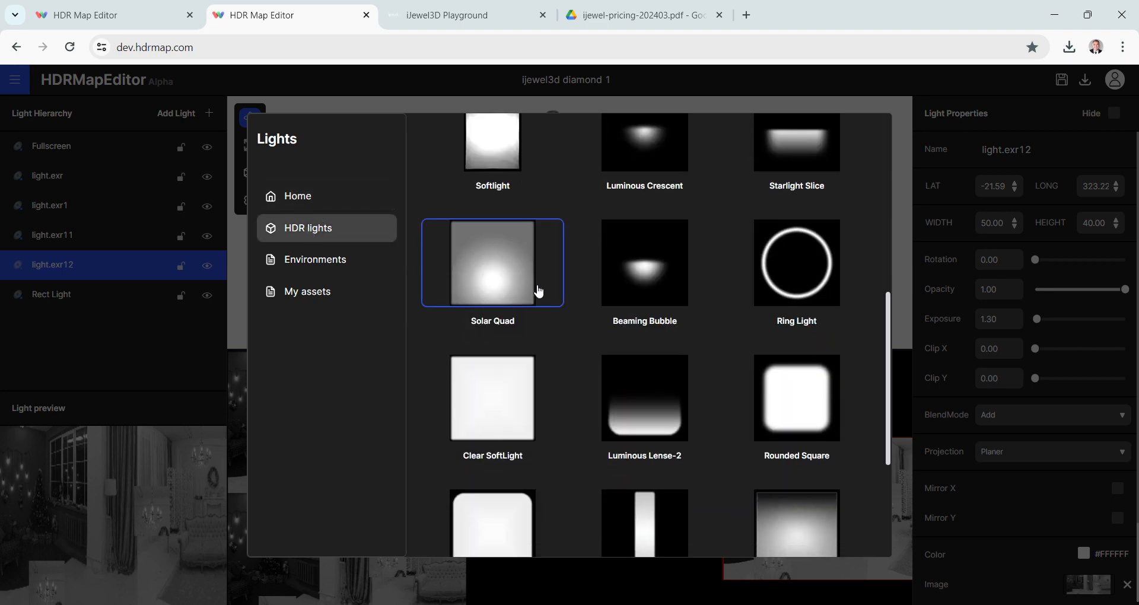
pyautogui.scroll(-3, 540, 285)
pyautogui.scroll(5, 545, 283)
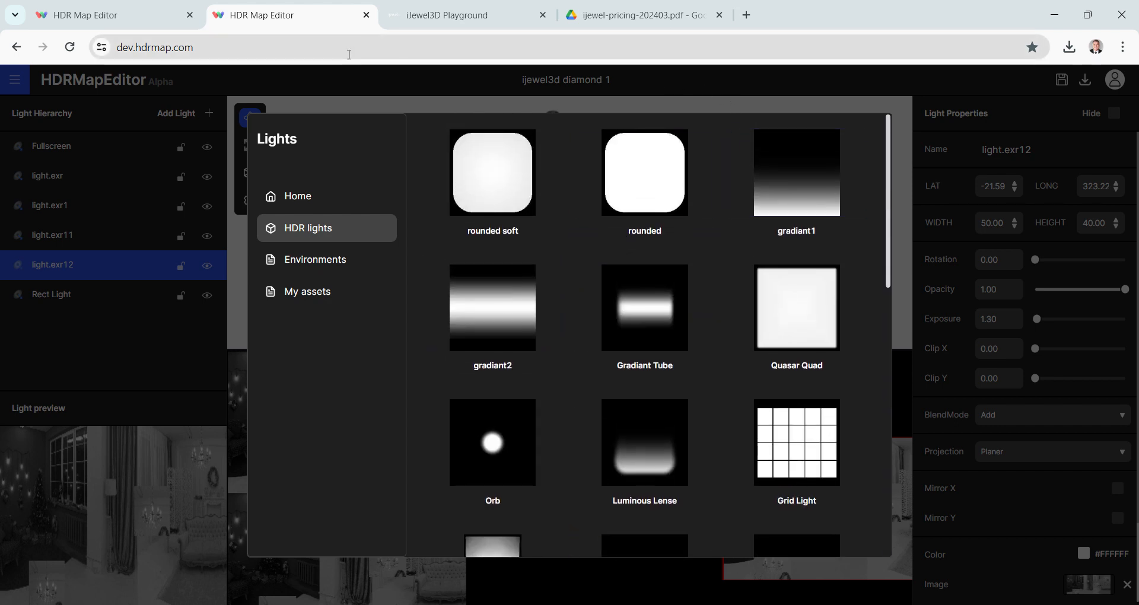
pyautogui.click(150, 142)
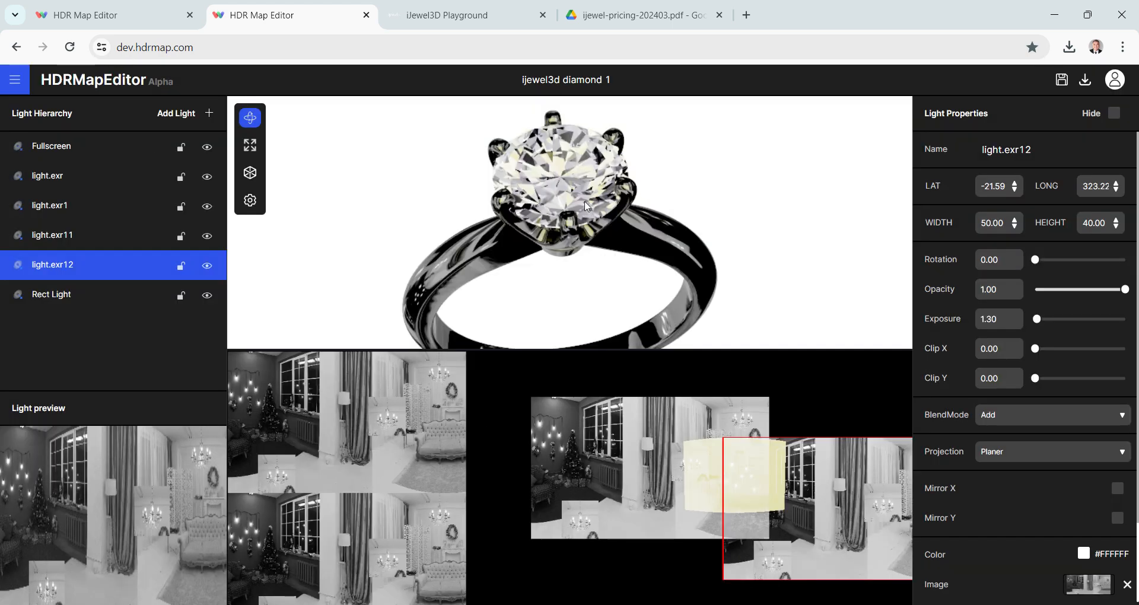
# - Toggle the yellow Rect Light's visibility to compare its tint on the diamond, and leave it hidden
pyautogui.moveTo(584, 202)
pyautogui.mouseDown()
pyautogui.moveTo(578, 221)
pyautogui.moveTo(563, 213)
pyautogui.moveTo(573, 199)
pyautogui.mouseUp()
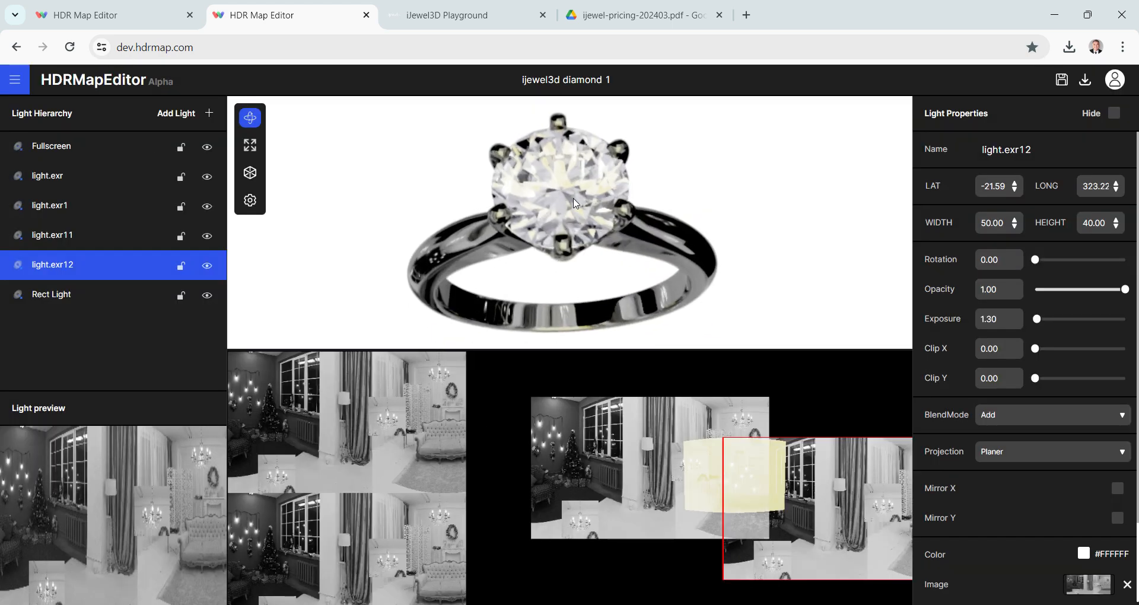
pyautogui.scroll(5, 574, 203)
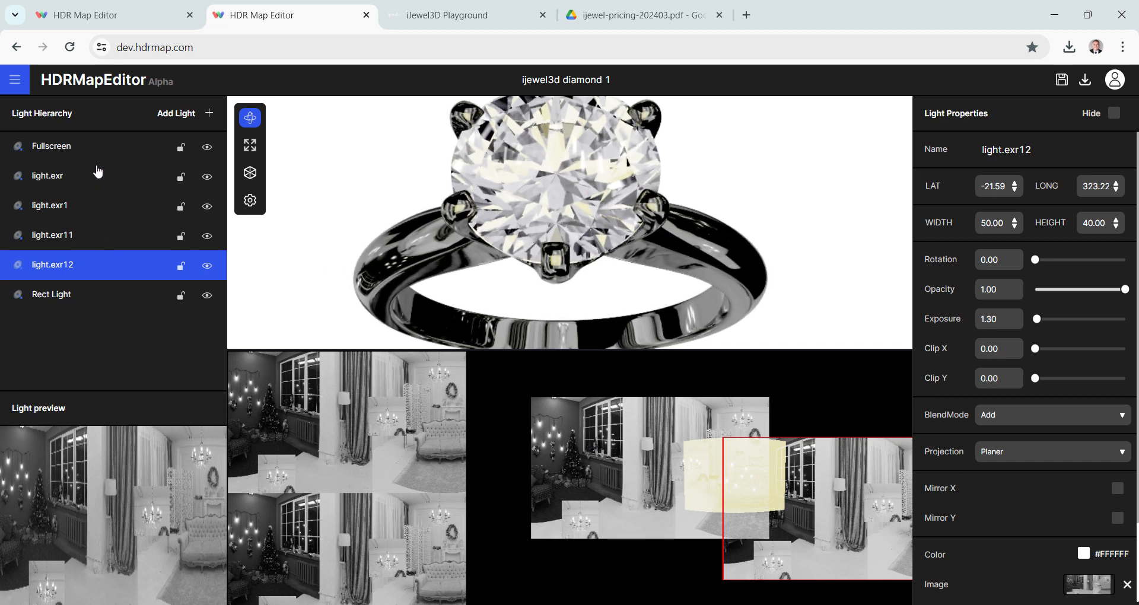
pyautogui.click(68, 298)
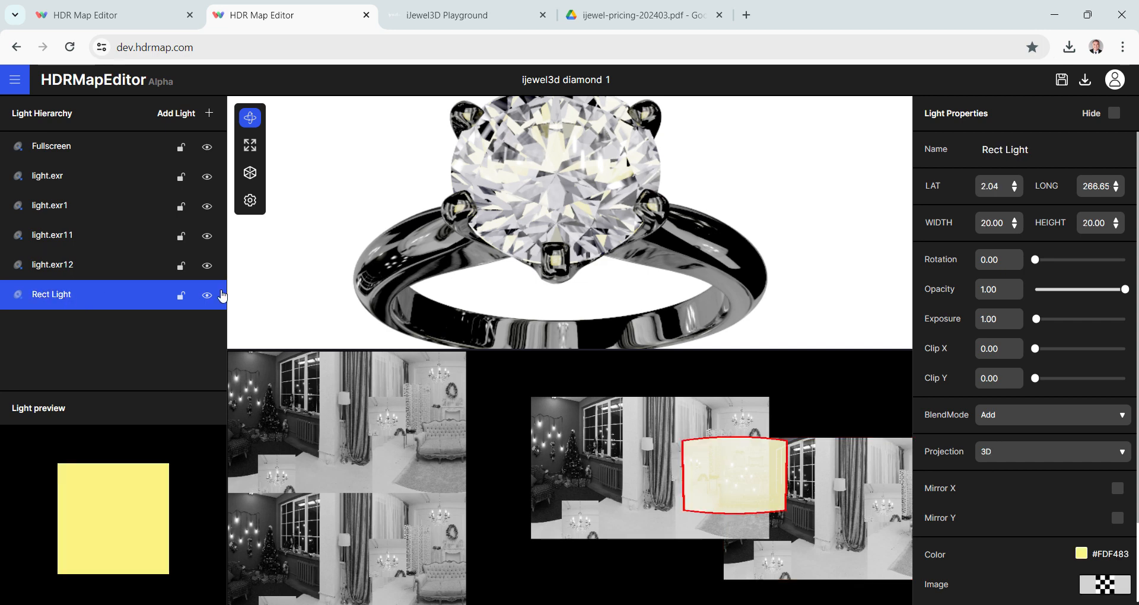
pyautogui.click(211, 296)
pyautogui.click(211, 297)
pyautogui.click(207, 296)
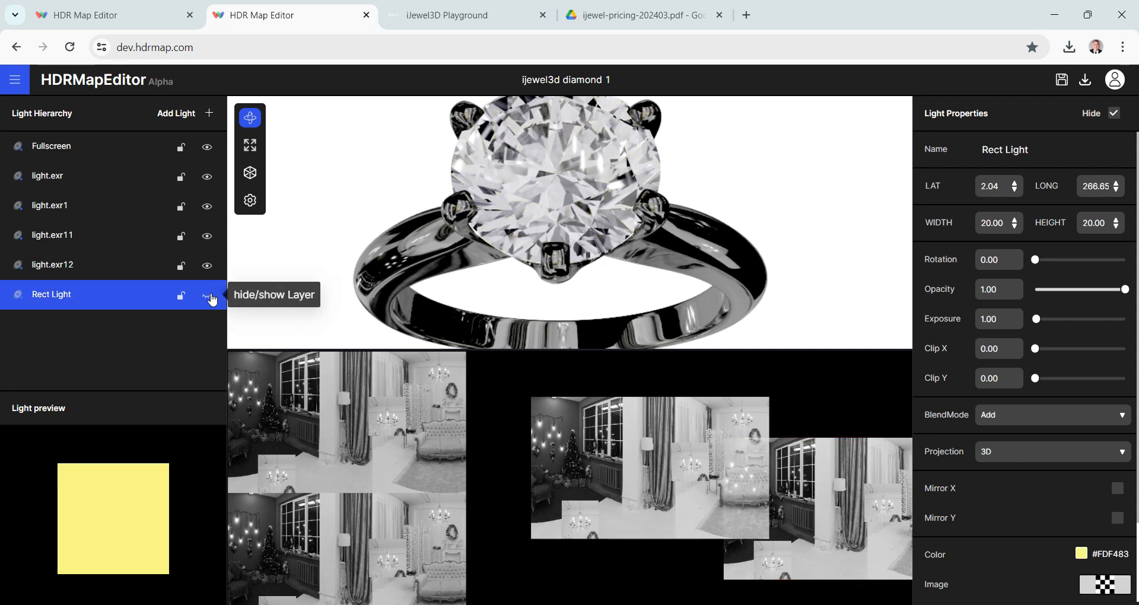
pyautogui.click(207, 296)
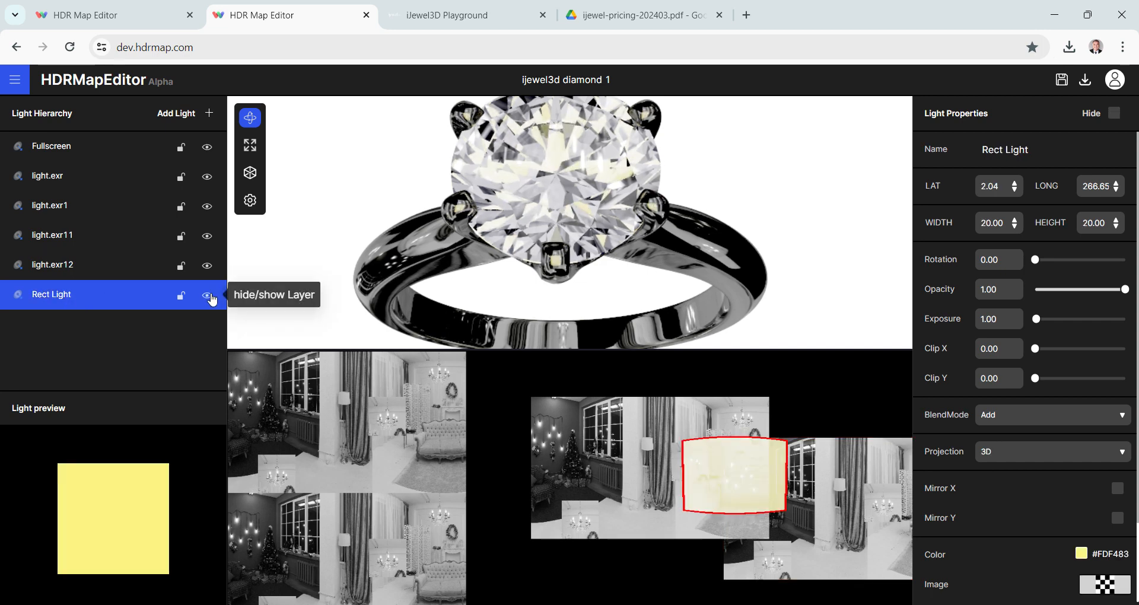
pyautogui.click(207, 296)
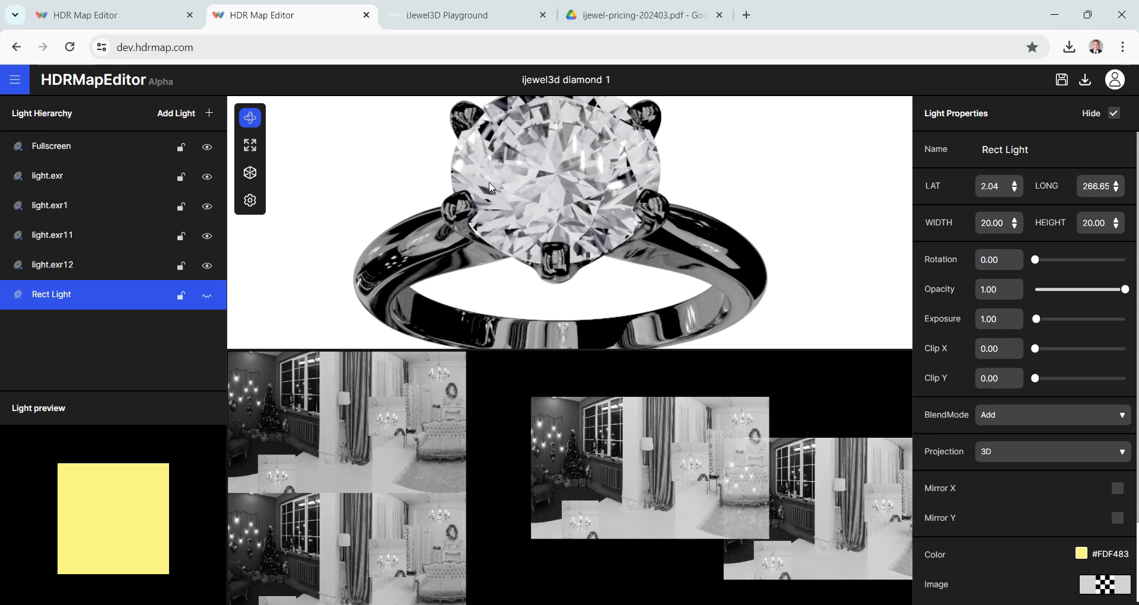
# - Add an Umbrella Light from the HDR lights library and place it at about latitude -32, longitude 251
pyautogui.click(171, 117)
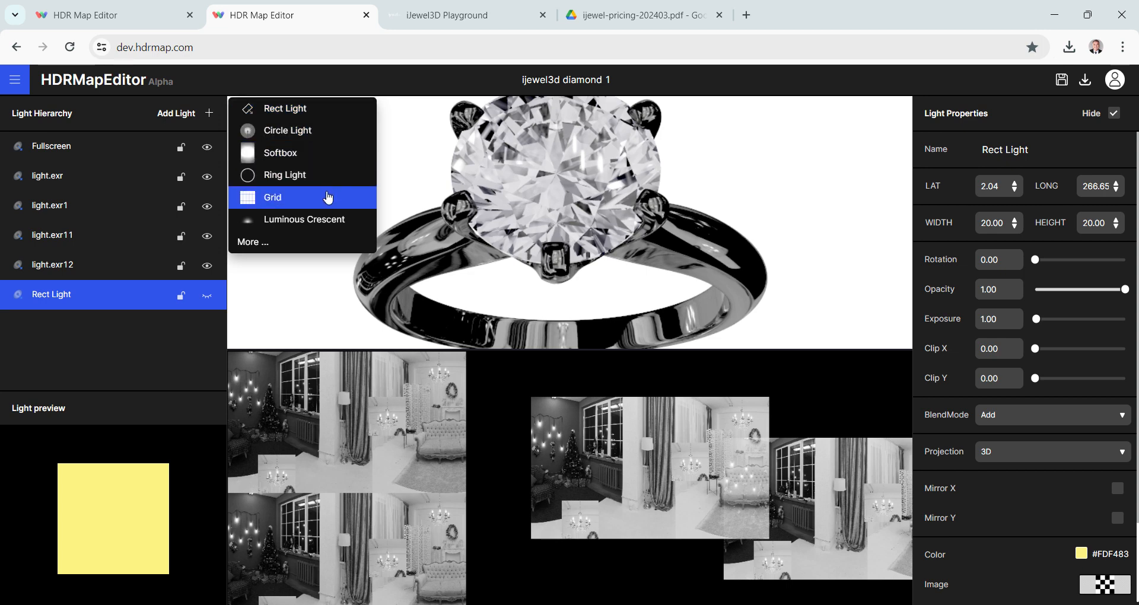
pyautogui.click(282, 246)
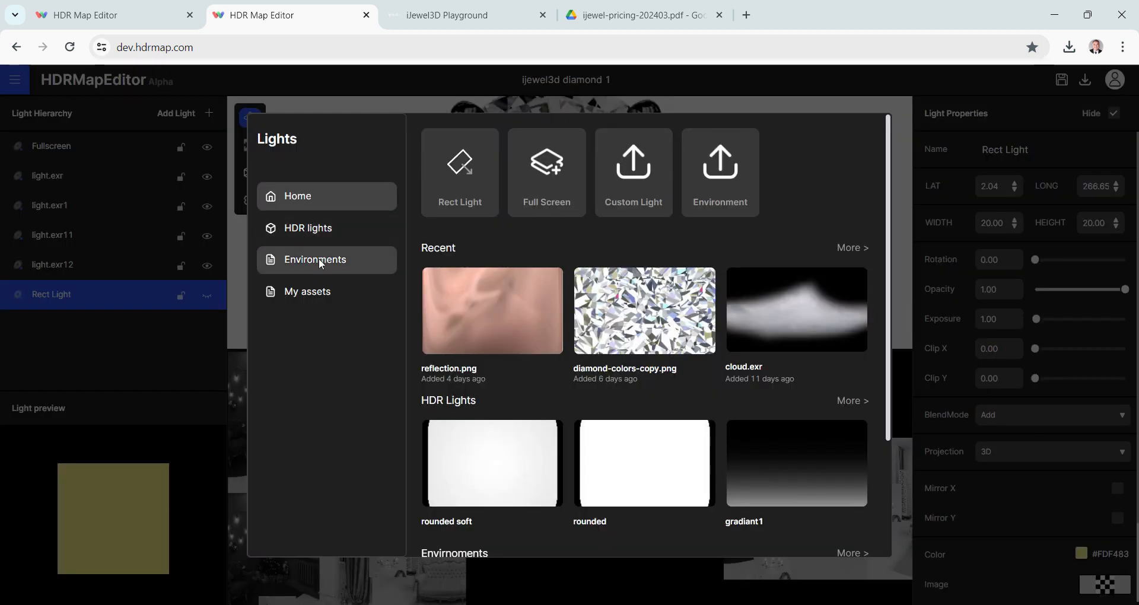
pyautogui.click(323, 232)
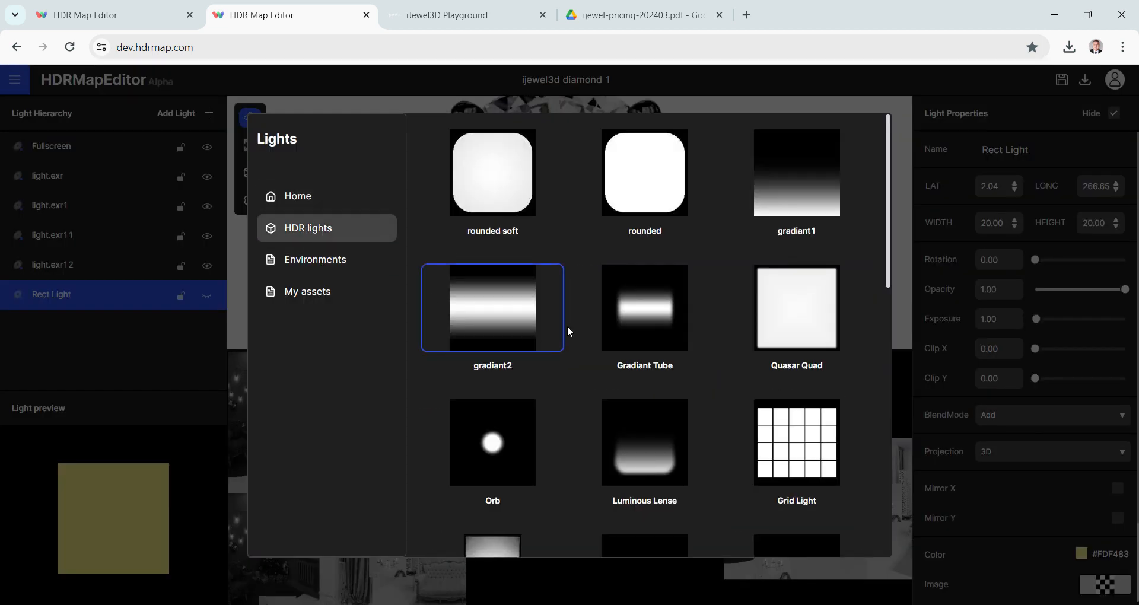
pyautogui.scroll(-10, 571, 326)
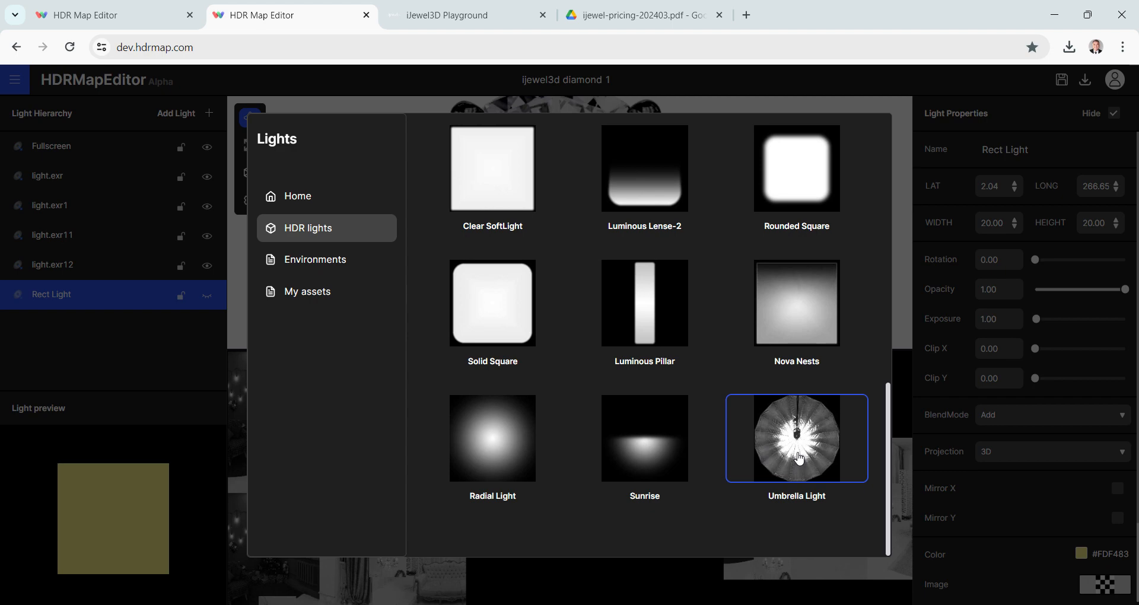
pyautogui.click(798, 458)
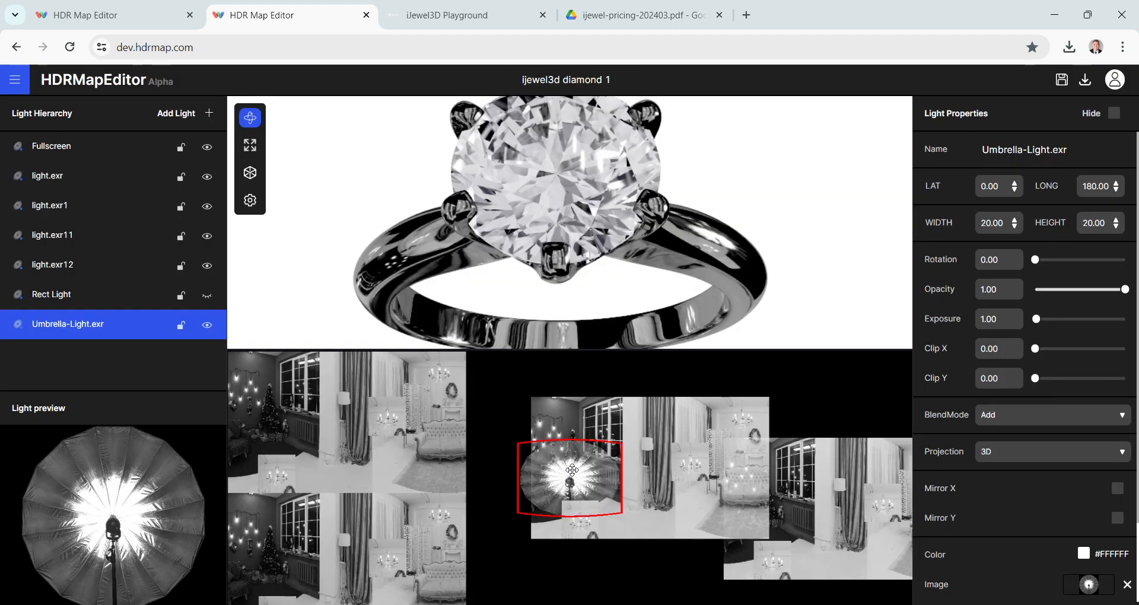
pyautogui.moveTo(571, 470); pyautogui.dragTo(705, 523)
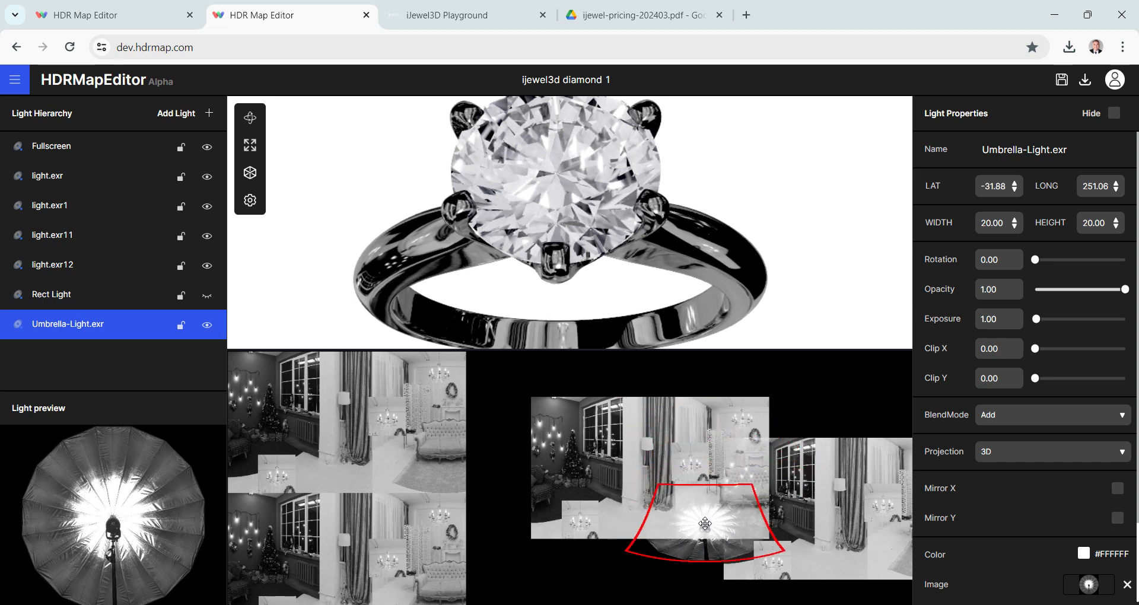
# - Duplicate the Umbrella-Light.exr layer and move the copy above and slightly right of the original on the HDR map
pyautogui.rightClick(88, 331)
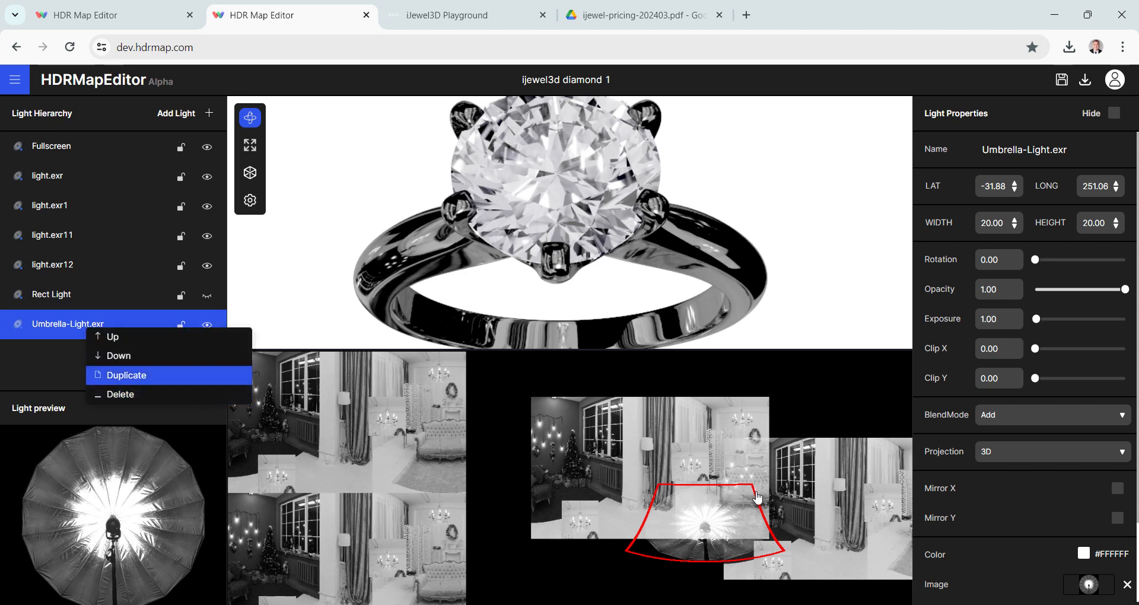
pyautogui.click(126, 375)
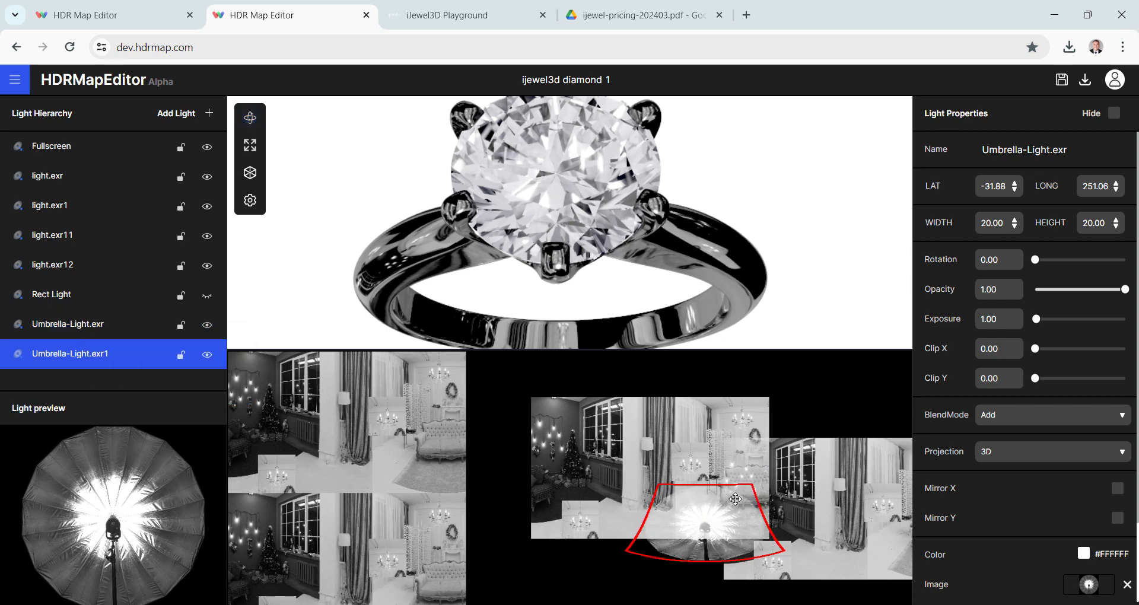
pyautogui.moveTo(735, 499); pyautogui.dragTo(766, 455)
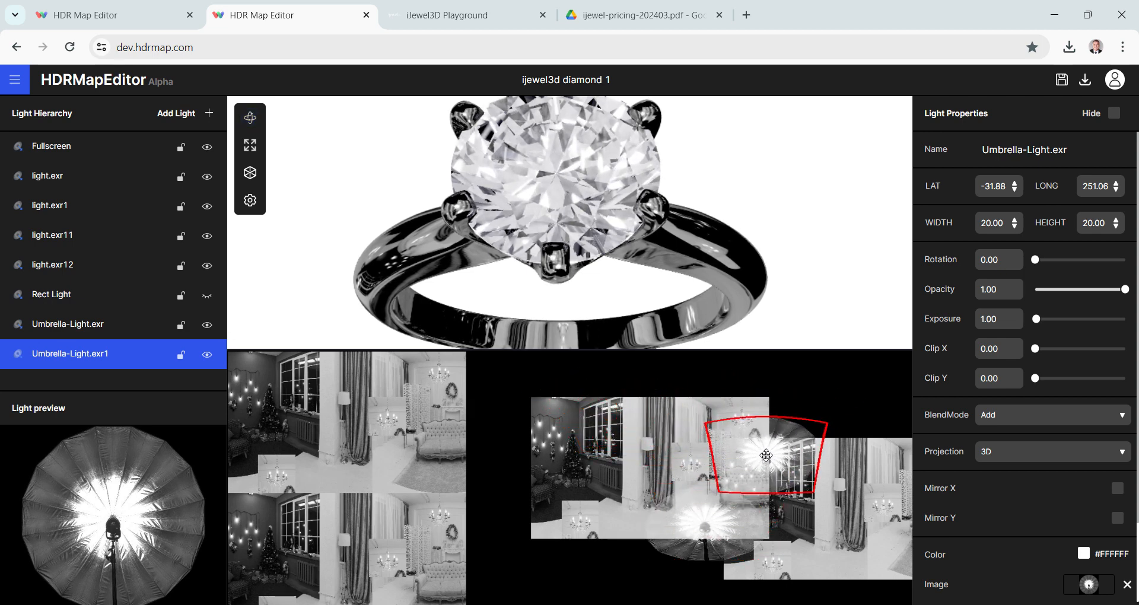
# - Resize the copied umbrella light, Umbrella-Light.exr1, to a width of 15 and a height of 15
pyautogui.moveTo(606, 286); pyautogui.dragTo(829, 282)
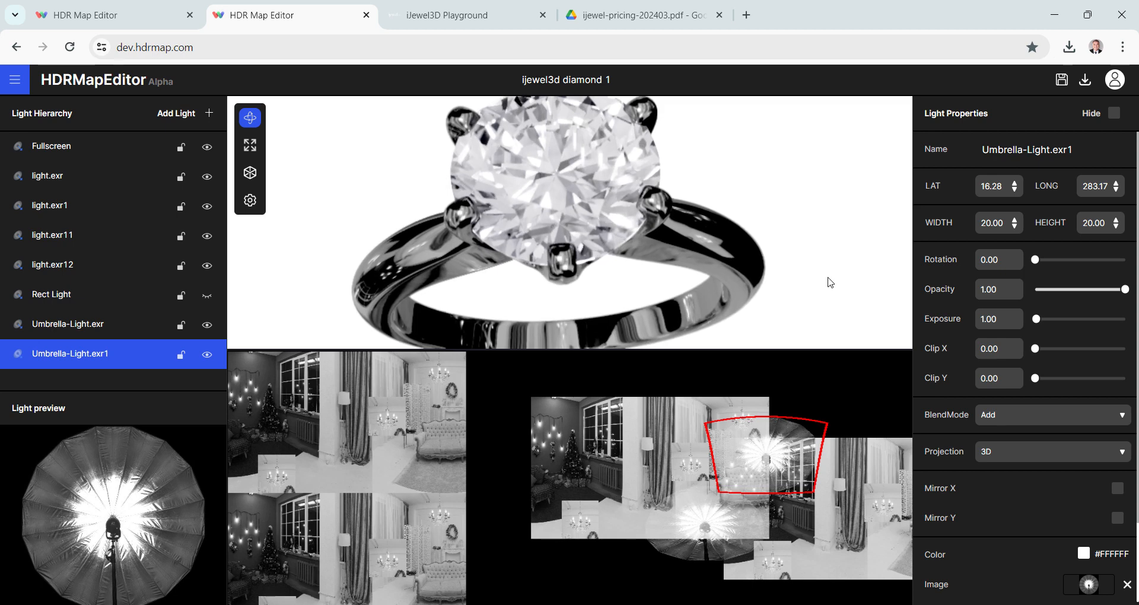
pyautogui.doubleClick(986, 223)
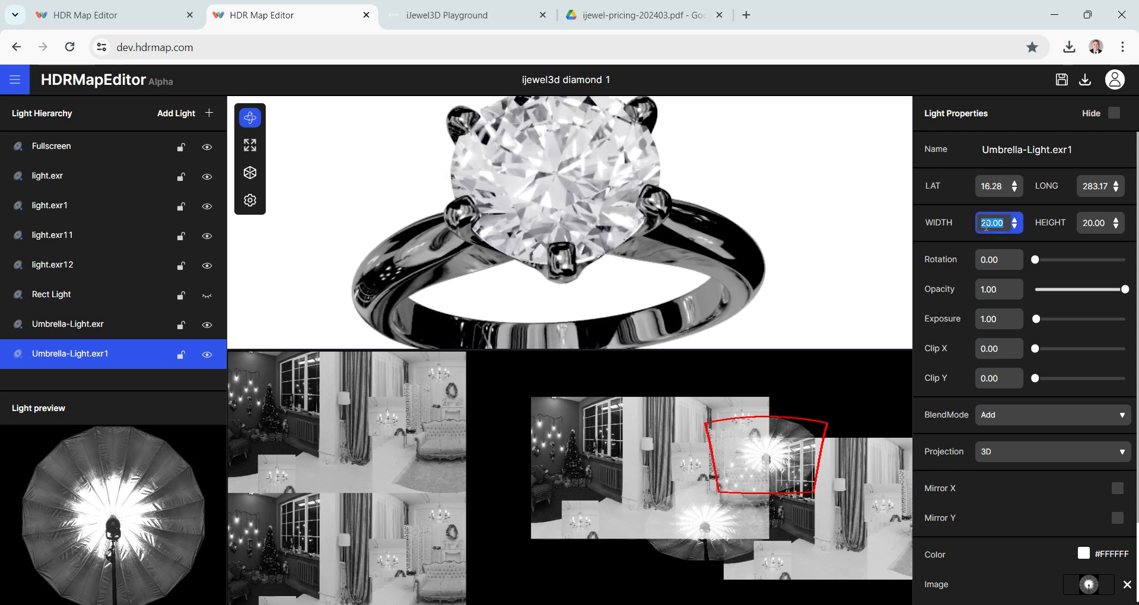
pyautogui.write('15')
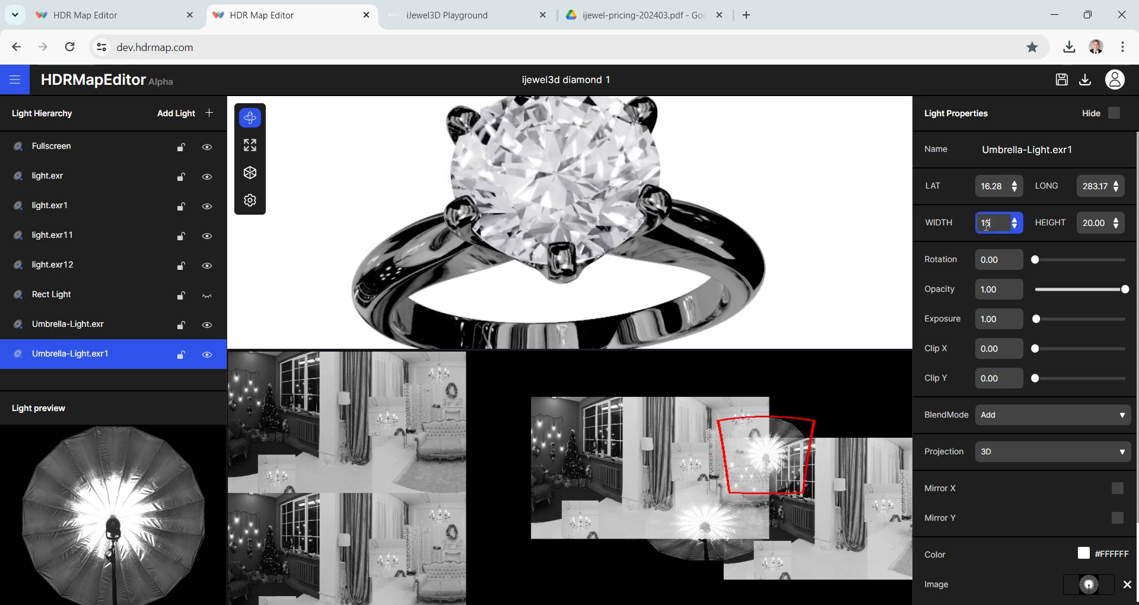
pyautogui.click(1097, 223)
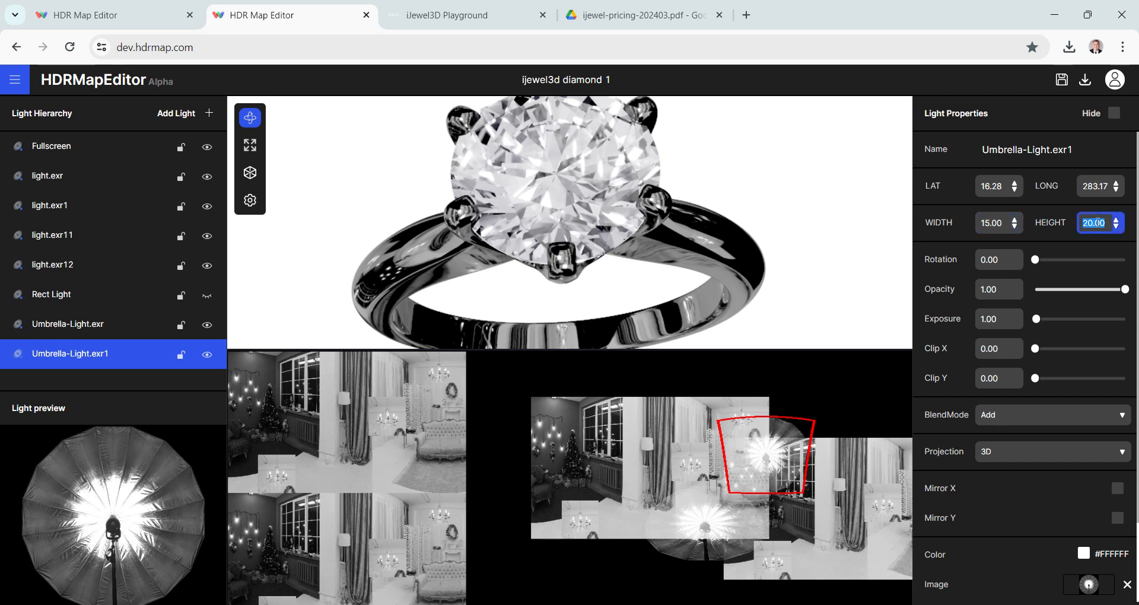
pyautogui.write('15')
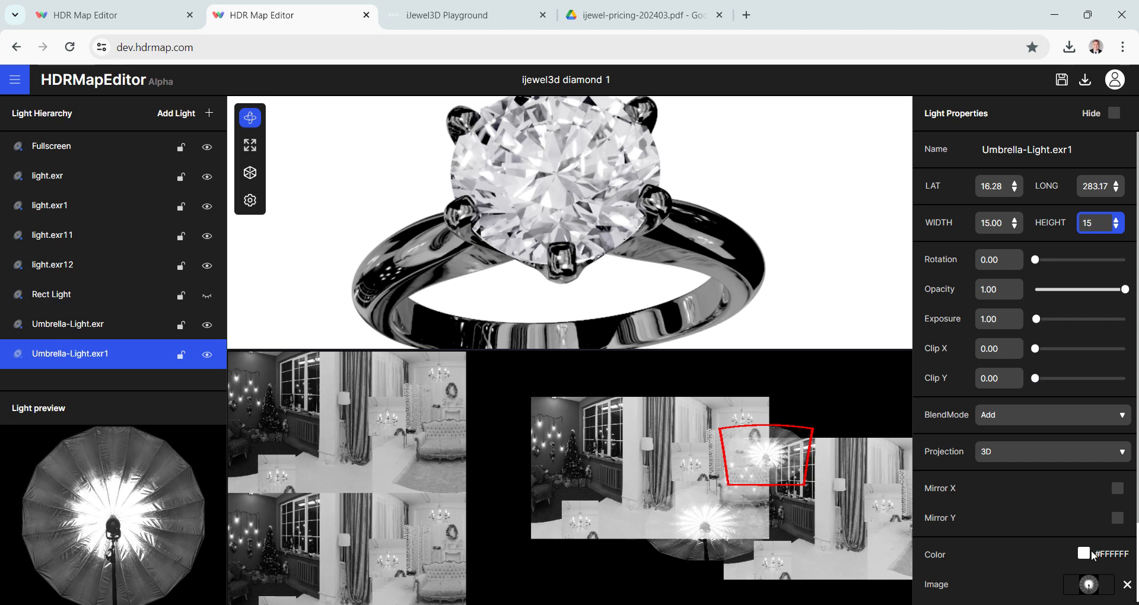
# - Tint Umbrella-Light.exr1 blue (#4A90E2) and check its reflections in the diamond from slightly different angles
pyautogui.scroll(-2, 1088, 549)
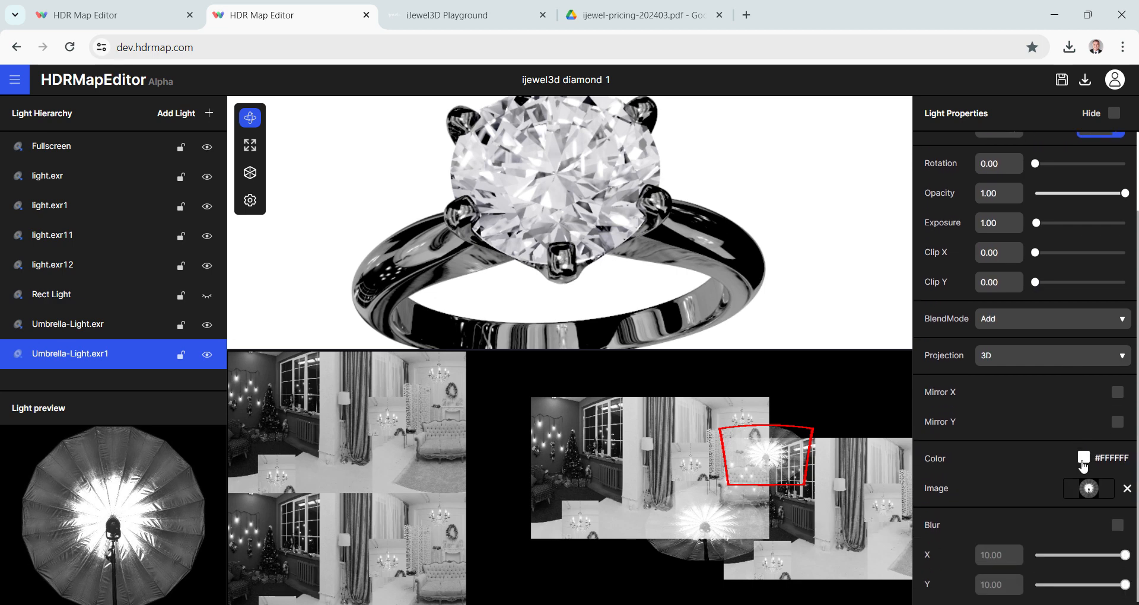
pyautogui.click(1083, 460)
pyautogui.click(971, 421)
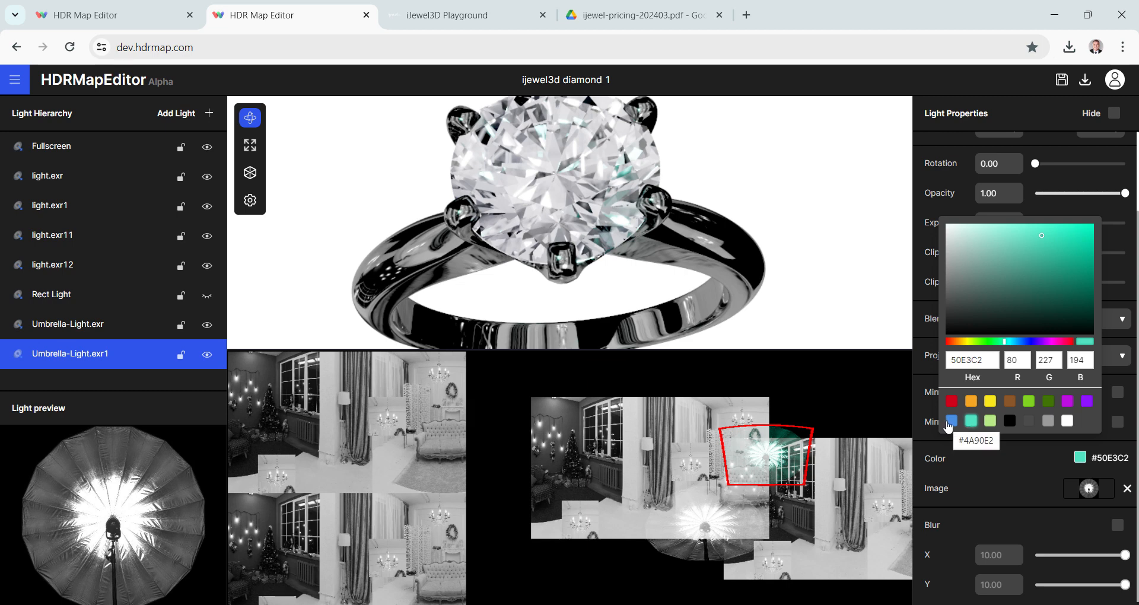
pyautogui.click(951, 421)
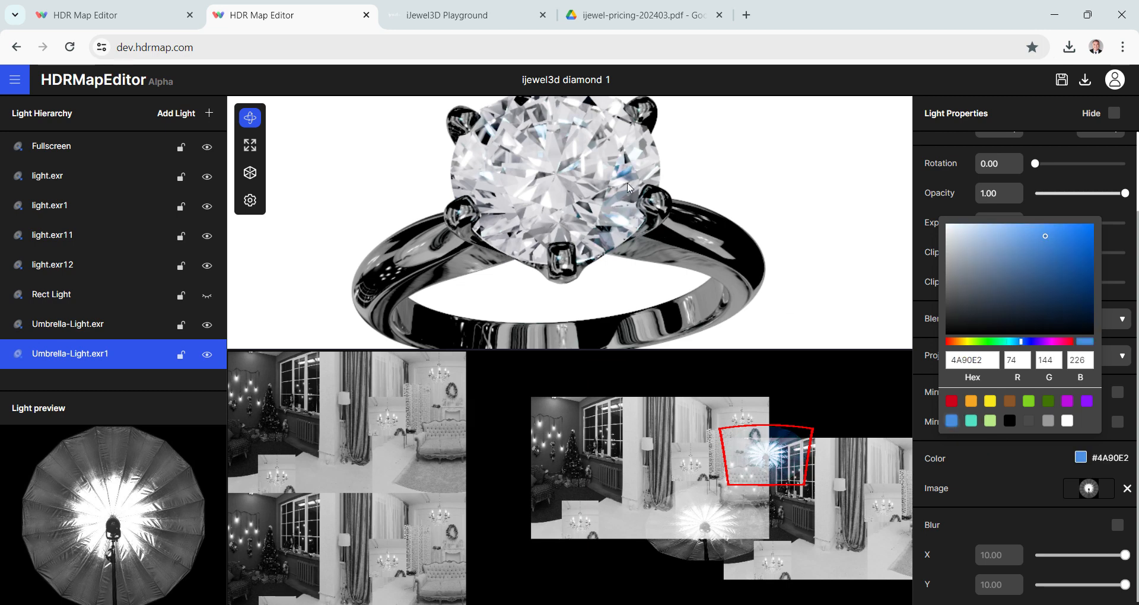
pyautogui.click(613, 166)
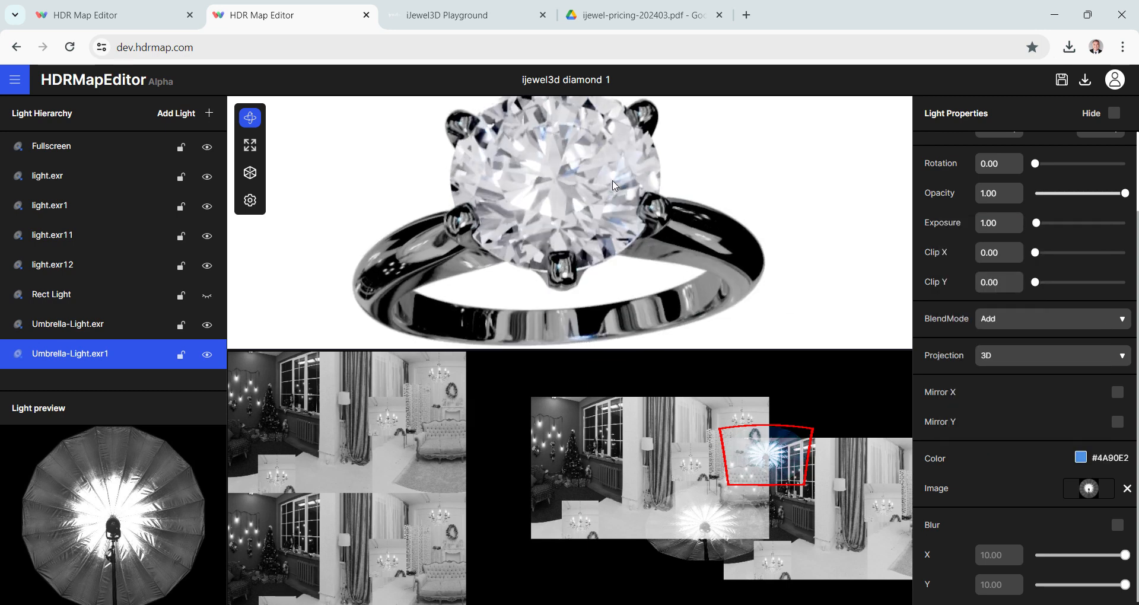
pyautogui.moveTo(613, 166); pyautogui.dragTo(593, 168)
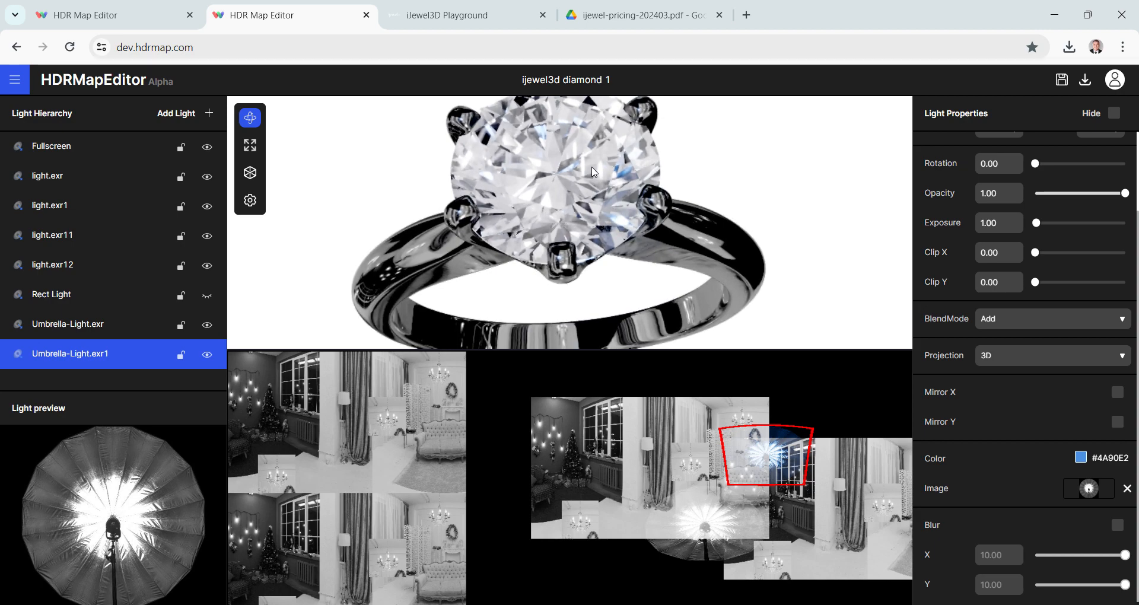
pyautogui.moveTo(594, 169); pyautogui.dragTo(590, 157)
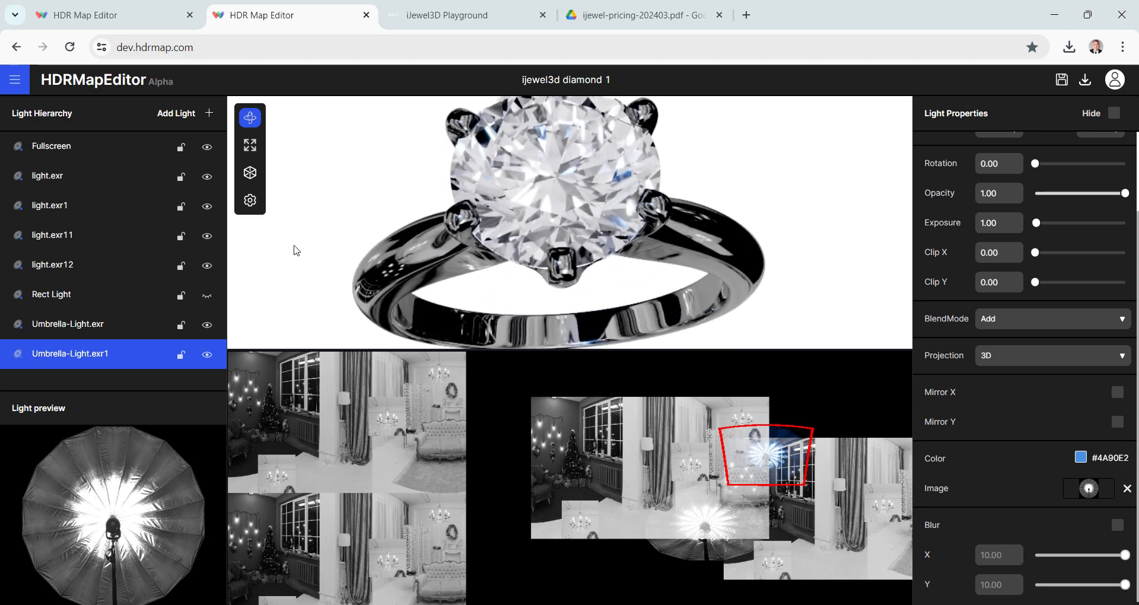
# - Duplicate the blue umbrella light to the left of the original on the HDR map and tint the copy yellow (#F8E71C)
pyautogui.rightClick(101, 356)
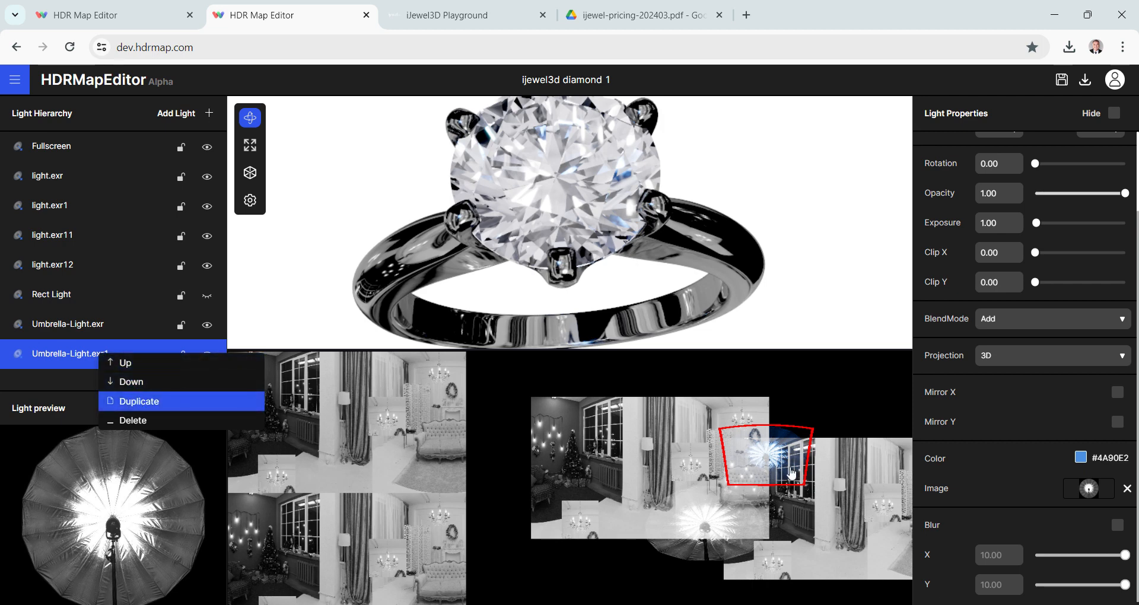
pyautogui.moveTo(767, 454); pyautogui.dragTo(629, 453)
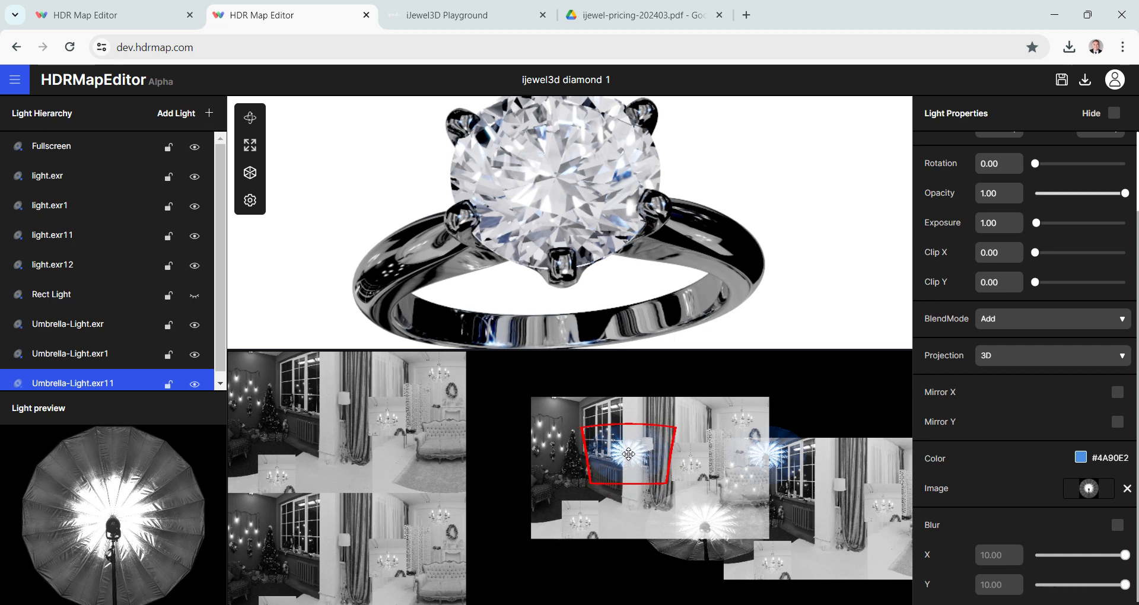
pyautogui.click(1081, 457)
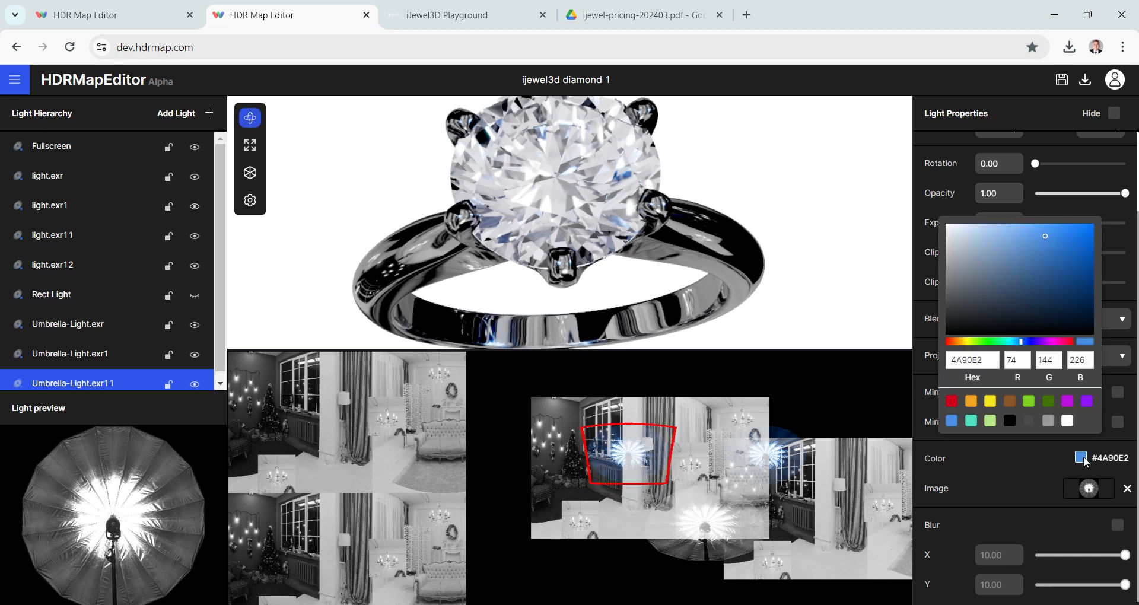
pyautogui.click(970, 402)
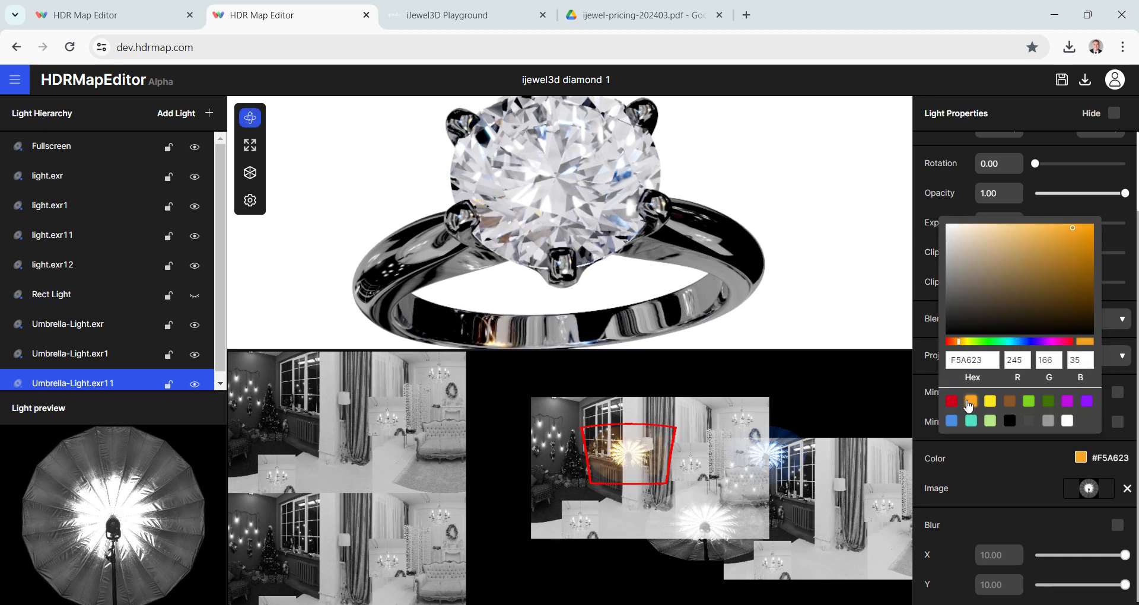
pyautogui.click(990, 401)
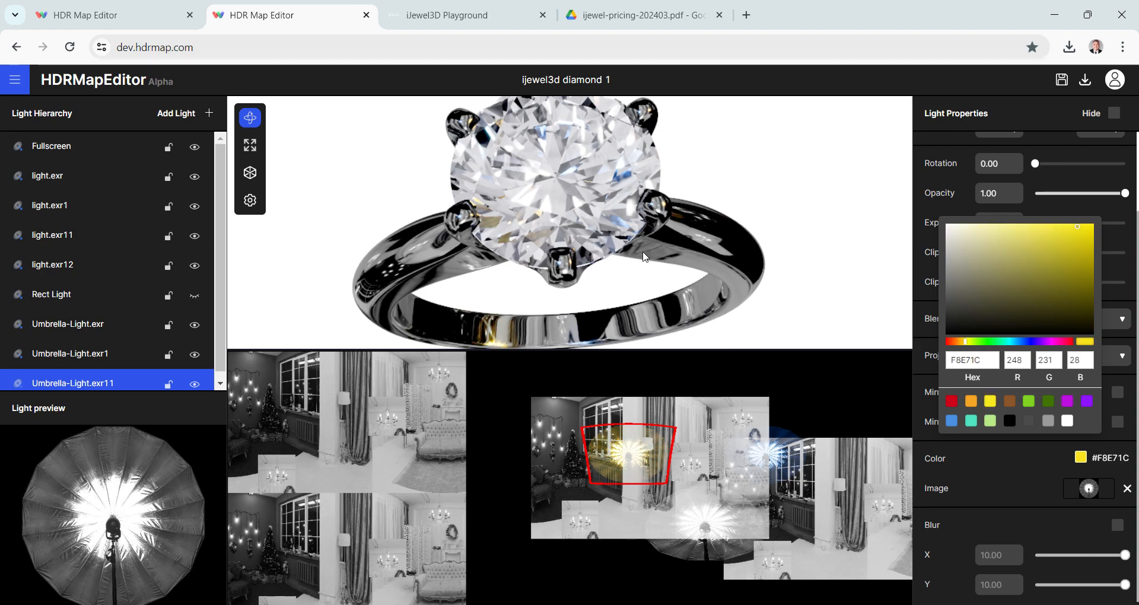
pyautogui.moveTo(643, 253)
pyautogui.mouseDown()
pyautogui.moveTo(635, 282)
pyautogui.moveTo(634, 197)
pyautogui.moveTo(599, 197)
pyautogui.moveTo(601, 211)
pyautogui.moveTo(629, 196)
pyautogui.moveTo(640, 256)
pyautogui.mouseUp()
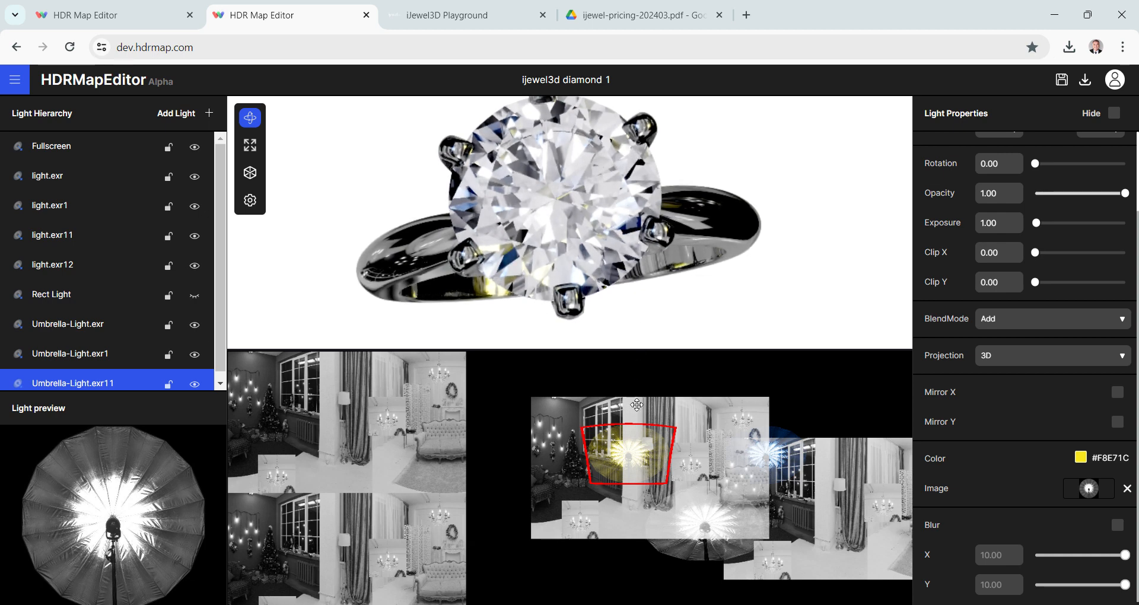
# - Reposition the yellow umbrella light below and right of the blue one, at about latitude -33, longitude 311, checking its reflections on the ring
pyautogui.moveTo(637, 441); pyautogui.dragTo(487, 503)
pyautogui.moveTo(555, 244); pyautogui.dragTo(554, 313)
pyautogui.scroll(3, 555, 205)
pyautogui.scroll(-5, 534, 262)
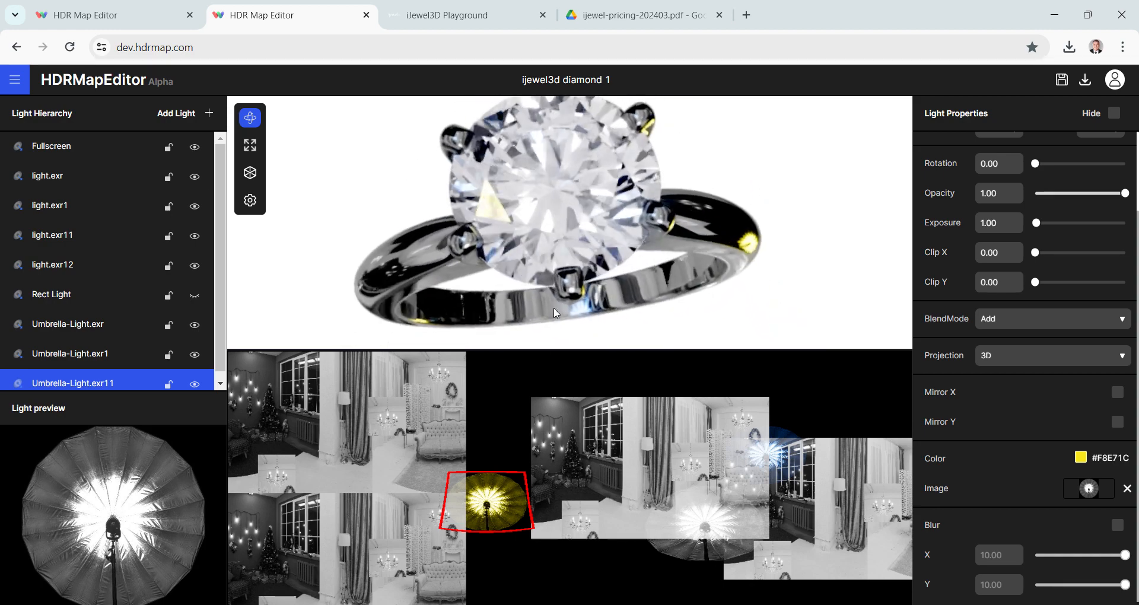
pyautogui.moveTo(486, 502); pyautogui.dragTo(819, 525)
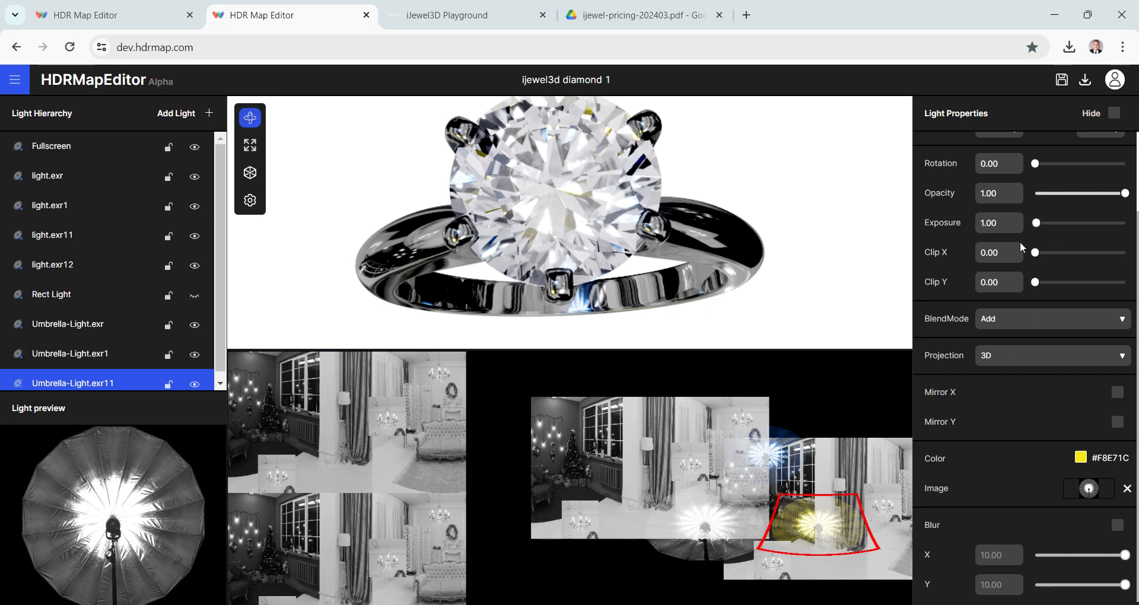
# - Resize the yellow umbrella light to a width of 8 and a height of 8
pyautogui.scroll(2, 995, 238)
pyautogui.click(993, 223)
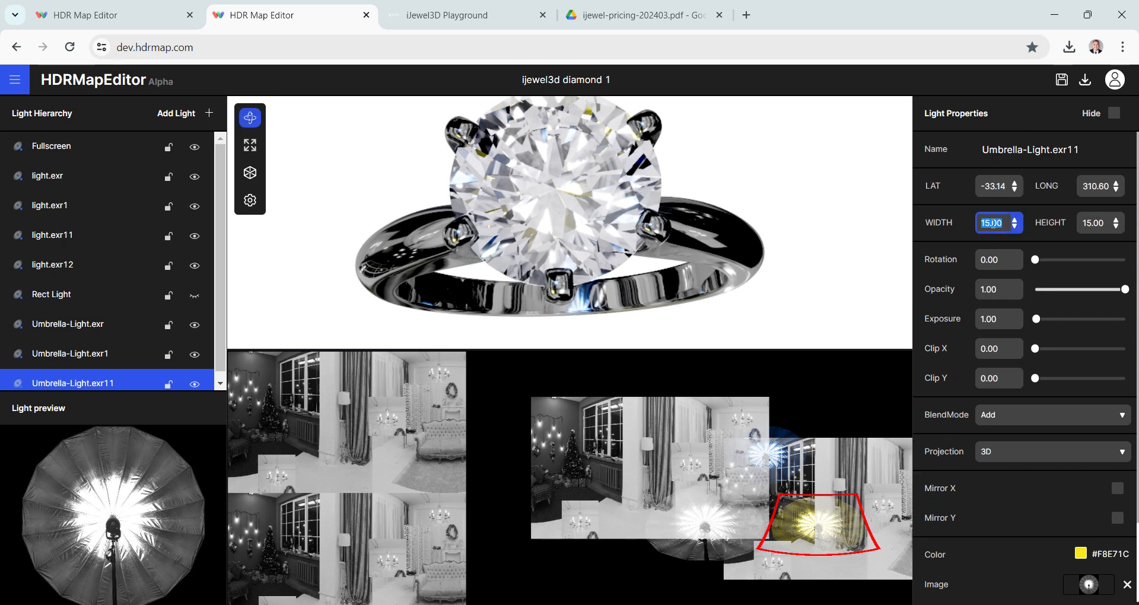
pyautogui.write('8')
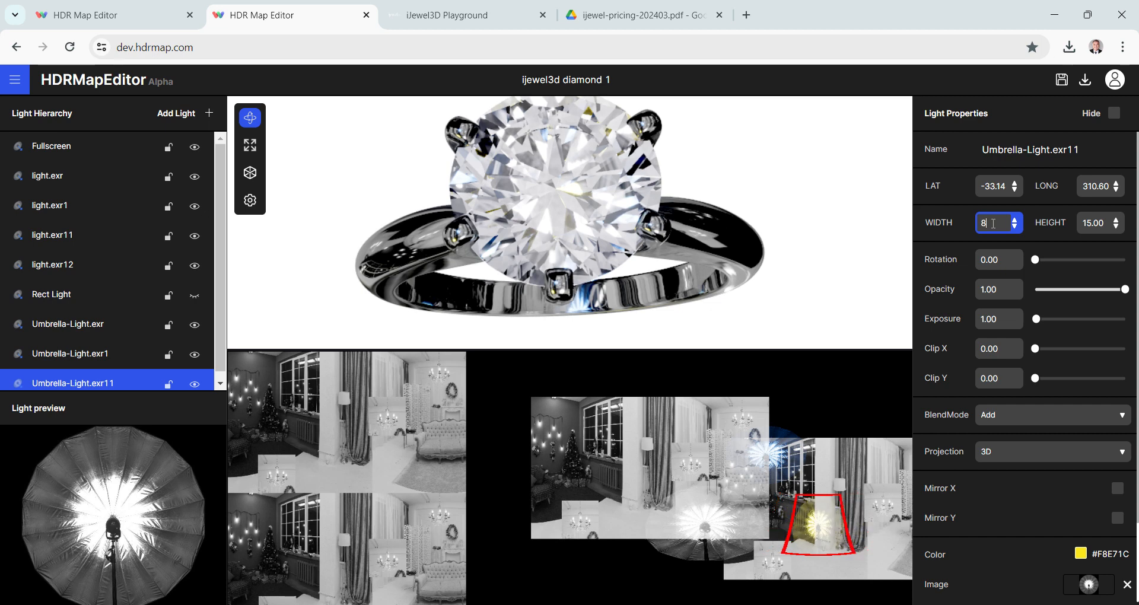
pyautogui.click(1101, 223)
pyautogui.write('8')
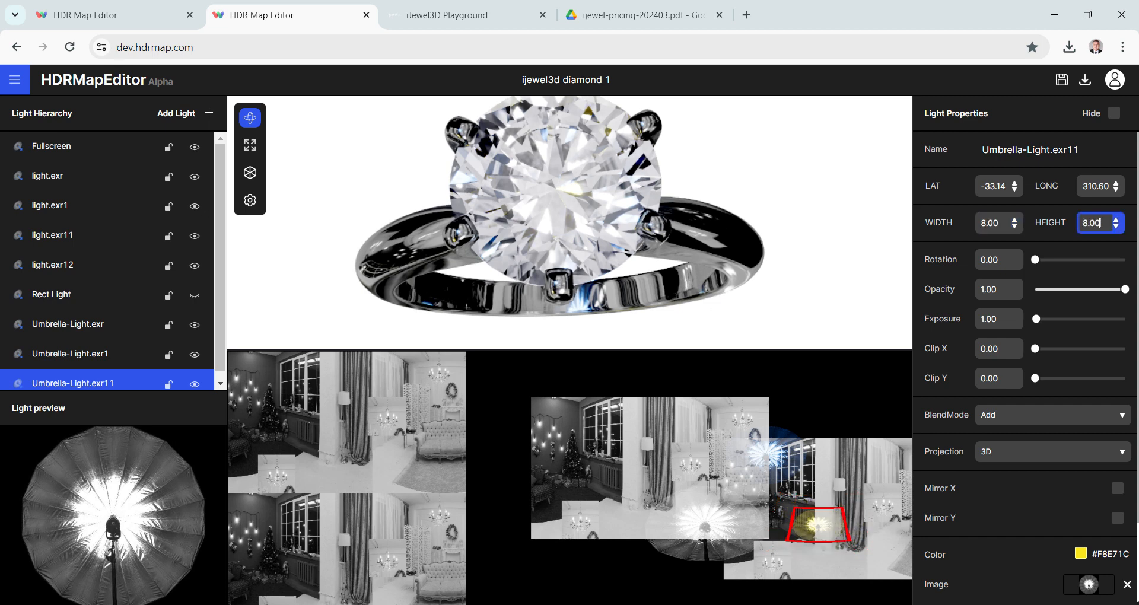
pyautogui.moveTo(648, 225)
pyautogui.mouseDown()
pyautogui.moveTo(650, 243)
pyautogui.moveTo(649, 223)
pyautogui.mouseUp()
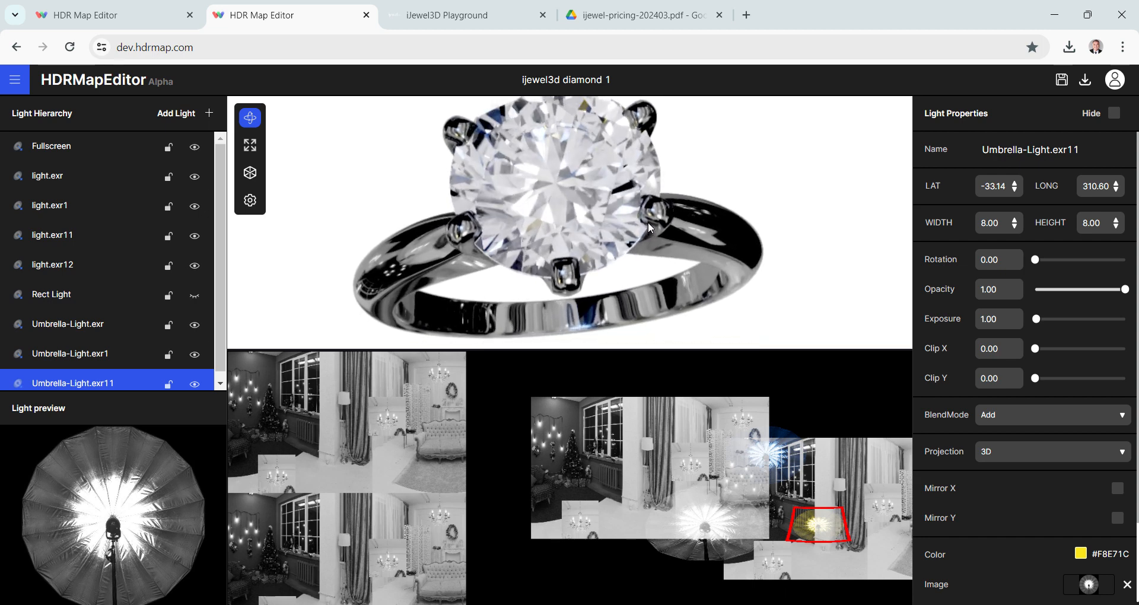
# - Add a Beaming Bubble light from the HDR lights library to the map
pyautogui.rightClick(119, 384)
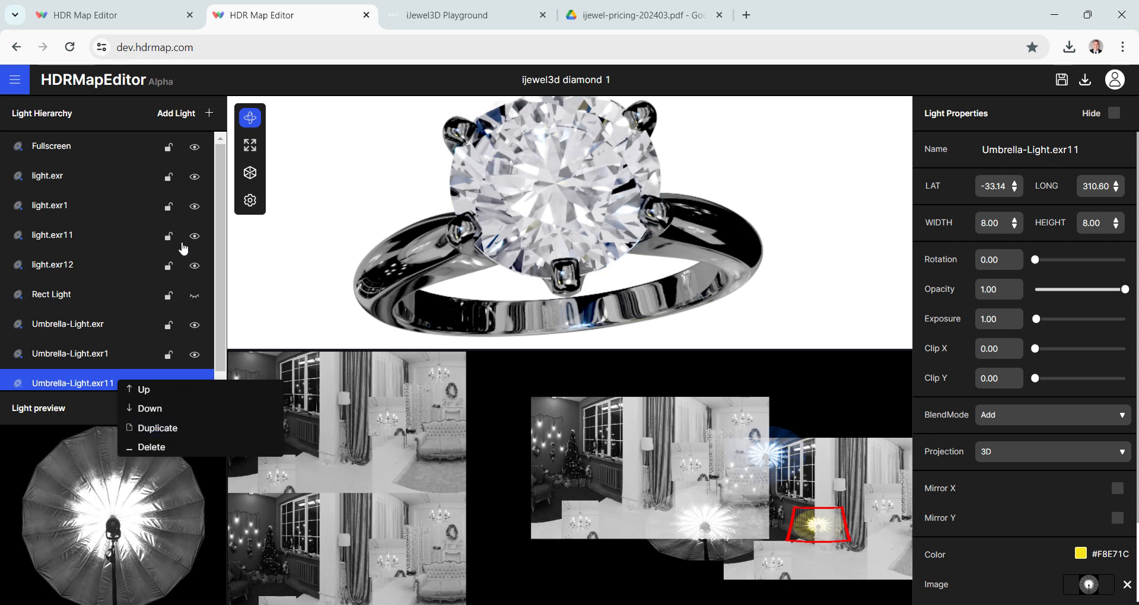
pyautogui.click(182, 117)
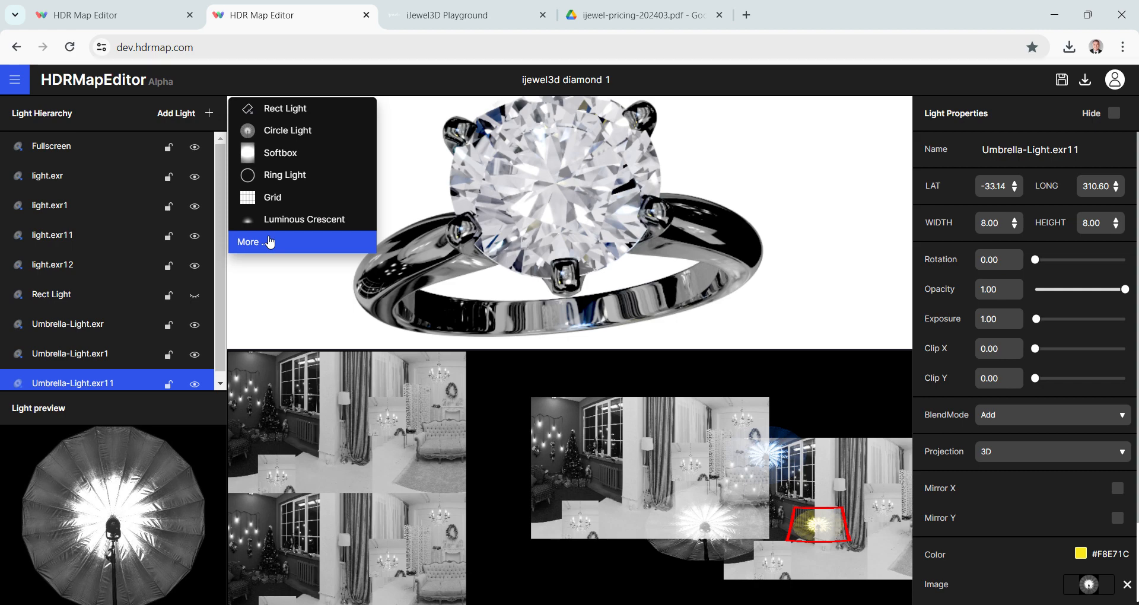
pyautogui.click(270, 242)
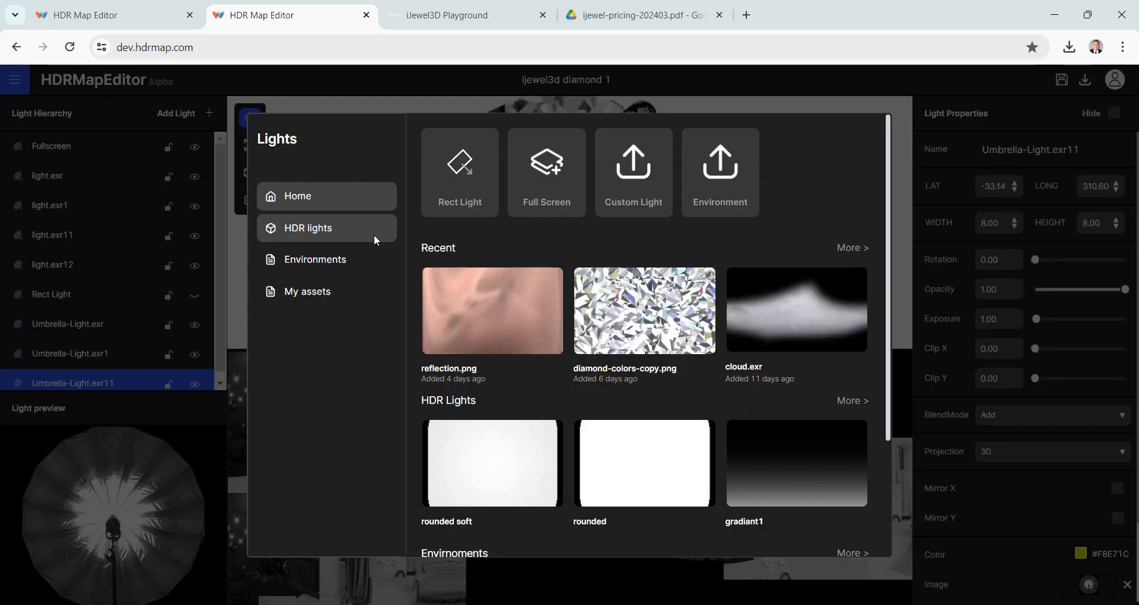
pyautogui.click(336, 236)
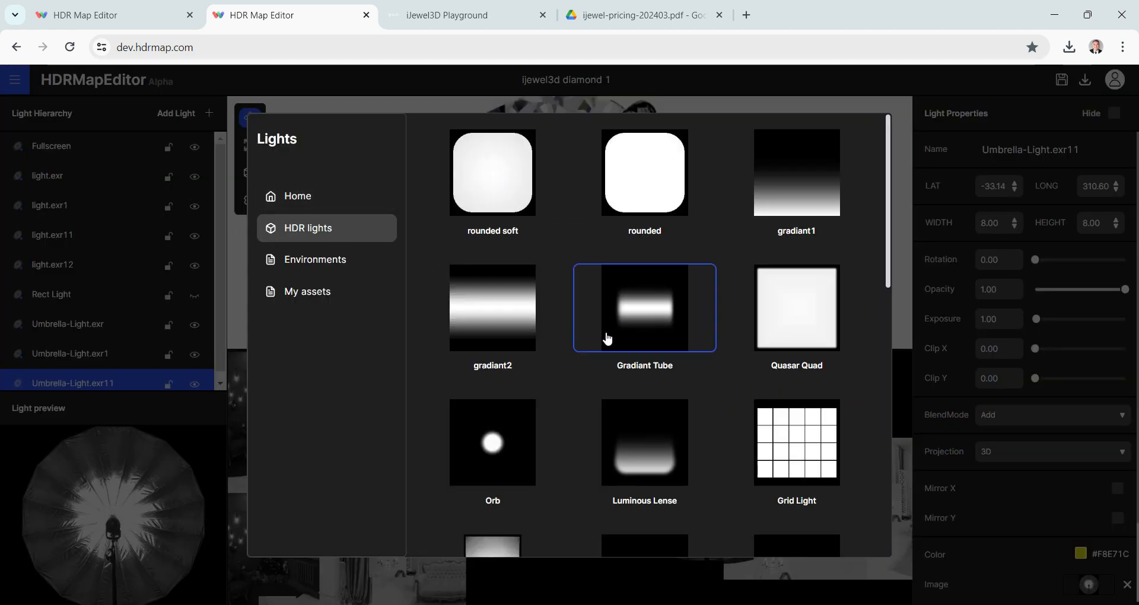
pyautogui.scroll(-3, 606, 333)
pyautogui.scroll(-3, 608, 339)
pyautogui.scroll(-5, 608, 338)
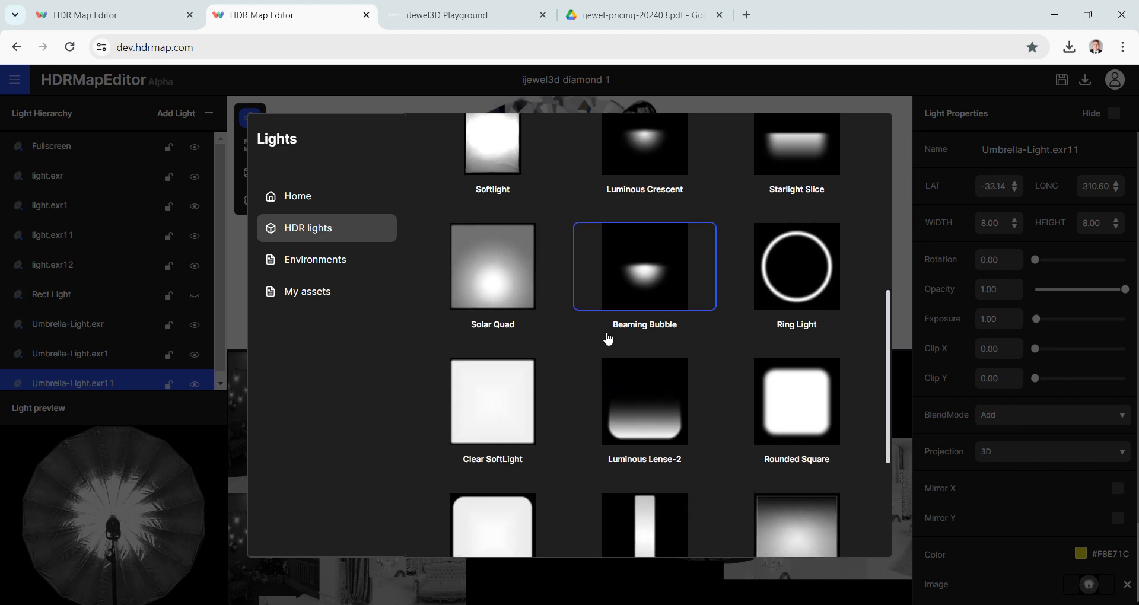
pyautogui.scroll(3, 609, 338)
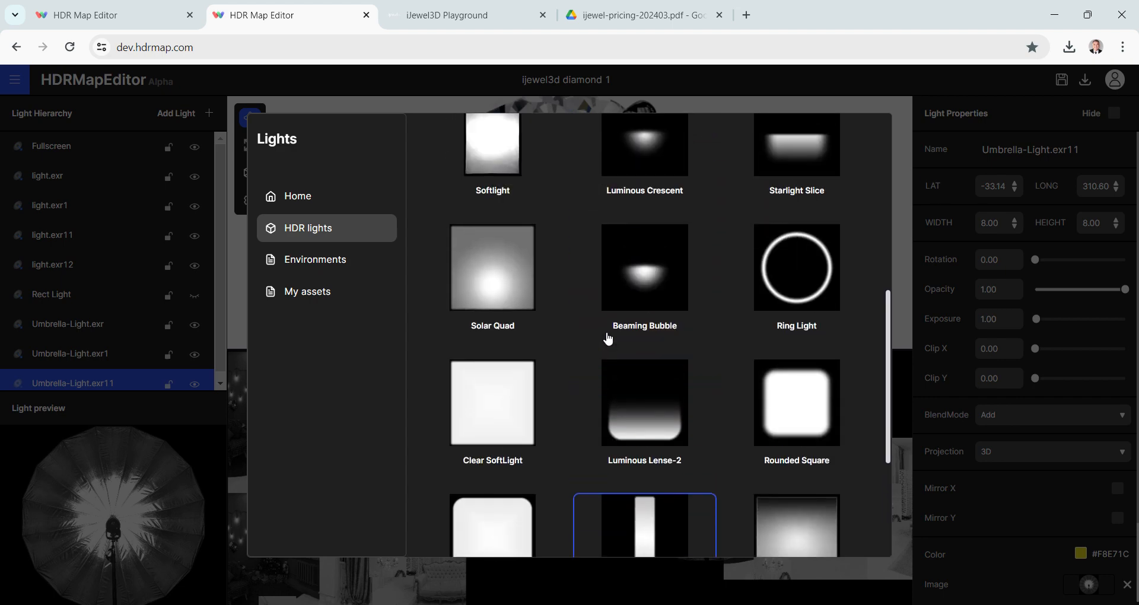
pyautogui.scroll(-1, 608, 338)
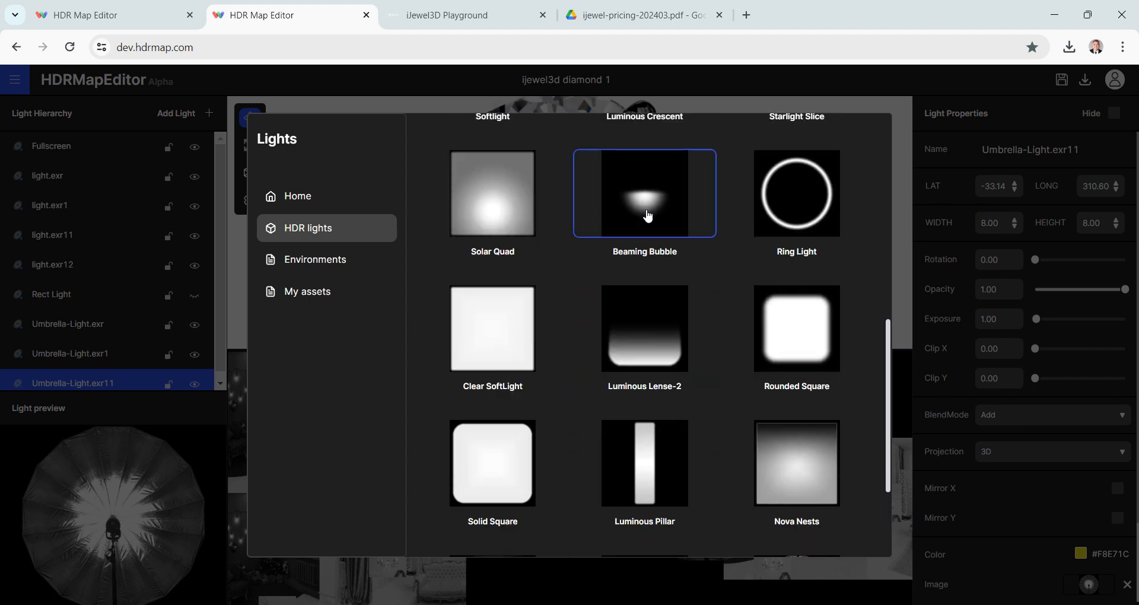
pyautogui.scroll(-3, 647, 232)
pyautogui.scroll(4, 648, 238)
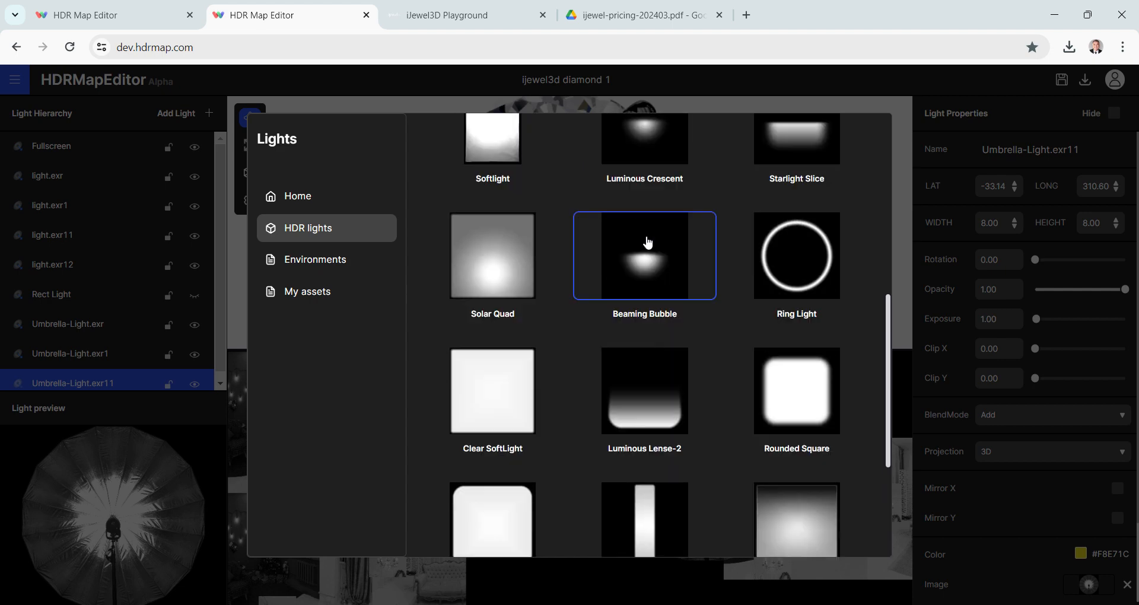
pyautogui.click(644, 272)
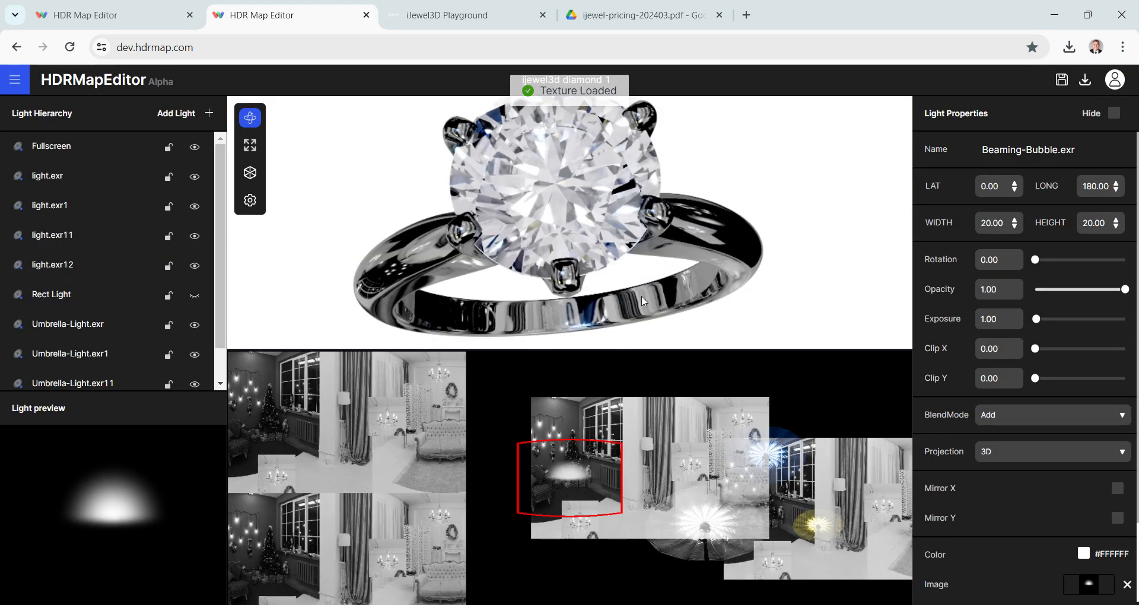
# - Tint the Beaming Bubble light turquoise (#50E3C2)
pyautogui.scroll(-2, 1041, 356)
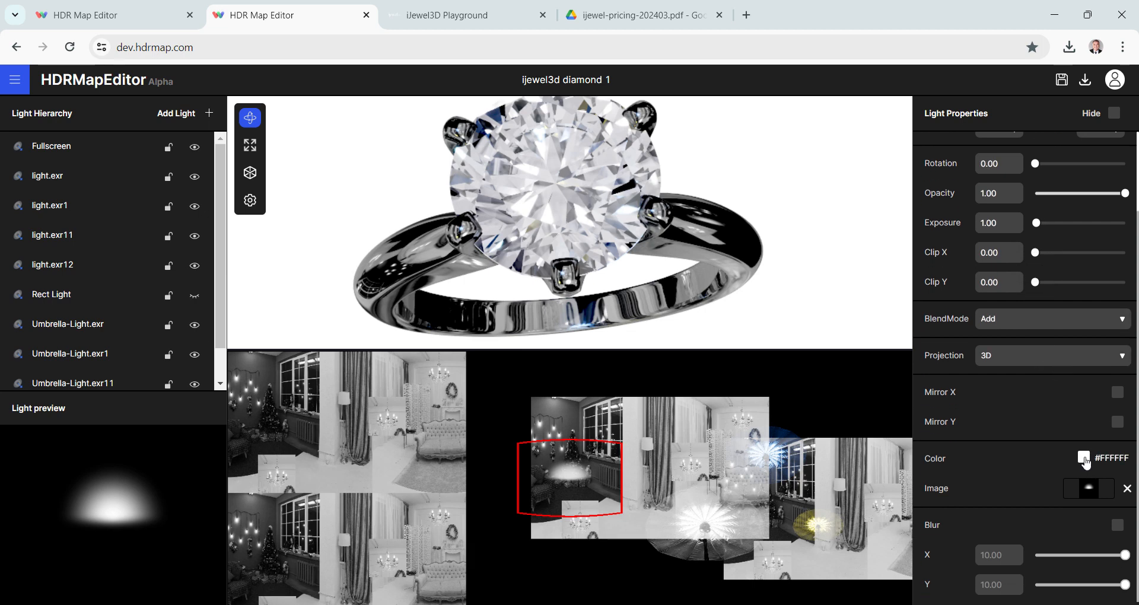
pyautogui.click(1083, 458)
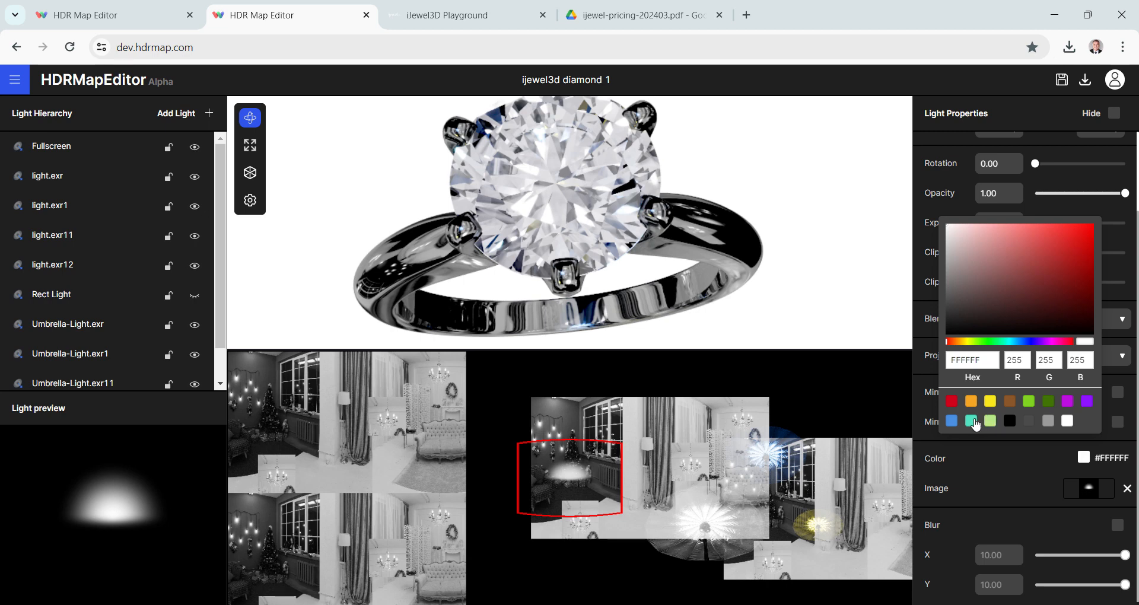
pyautogui.click(973, 422)
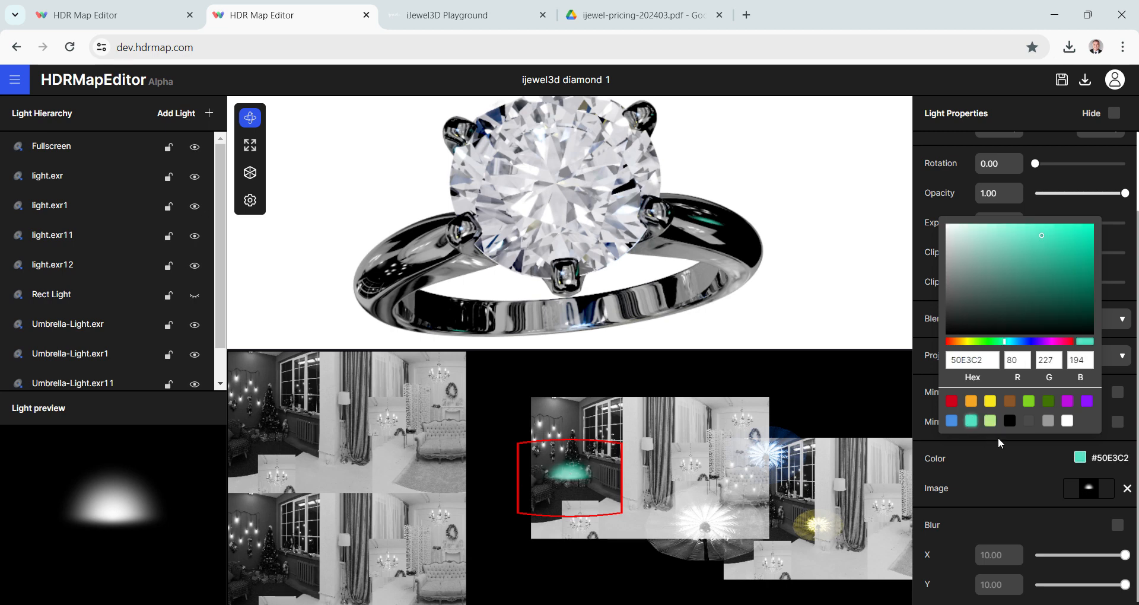
# - Tint the Beaming Bubble light pale cyan (#B4F8FF) and move it above the yellow umbrella light, to about latitude 23, longitude 308
pyautogui.click(1011, 240)
pyautogui.click(1014, 342)
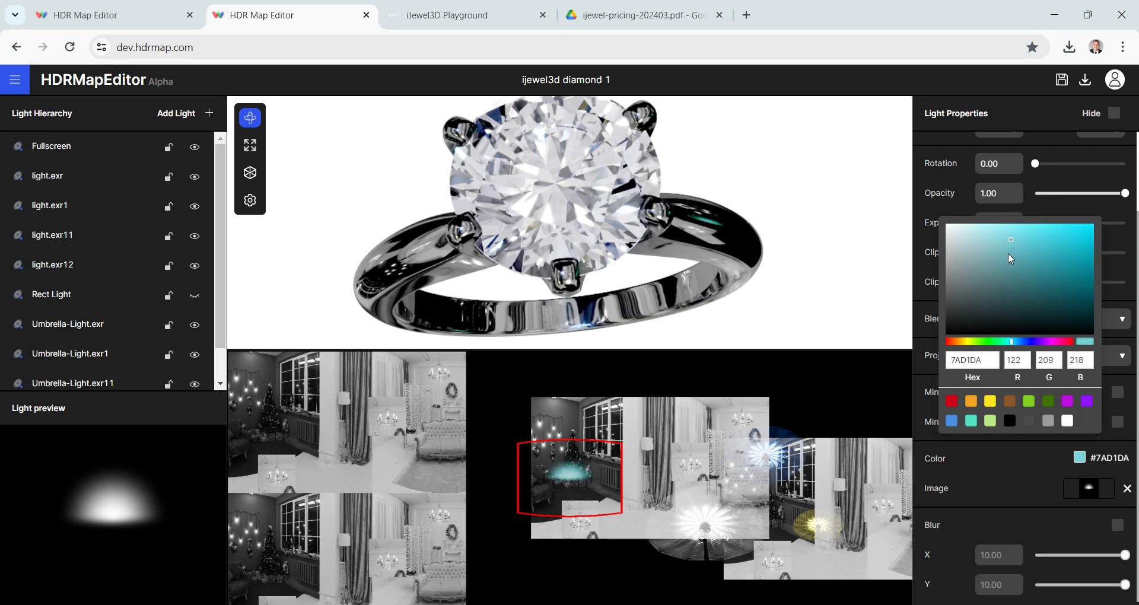
pyautogui.moveTo(1012, 259); pyautogui.dragTo(993, 227)
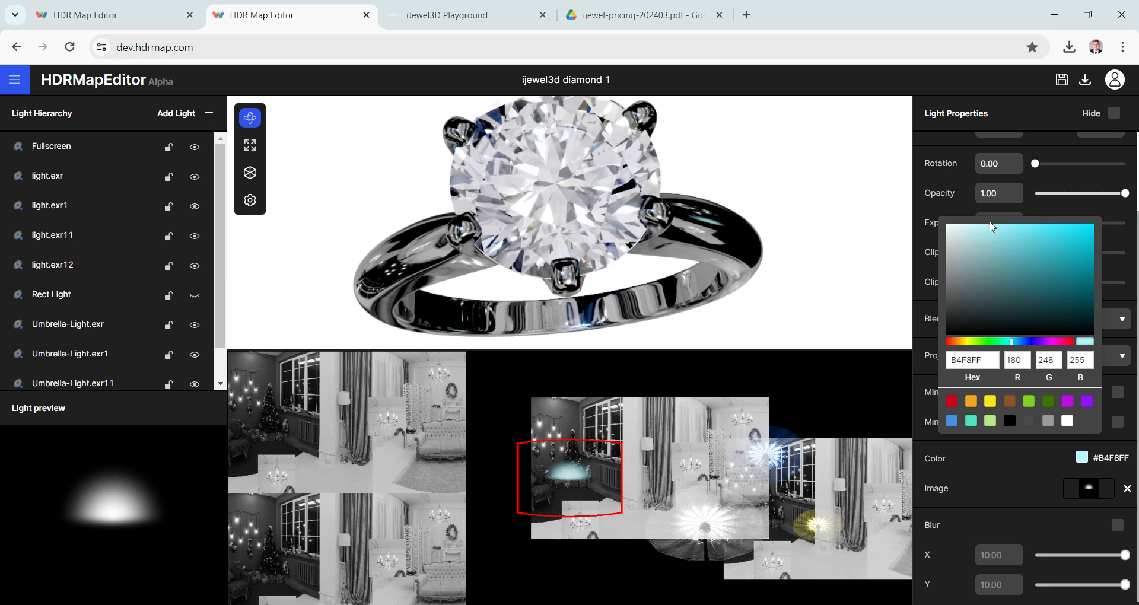
pyautogui.click(573, 476)
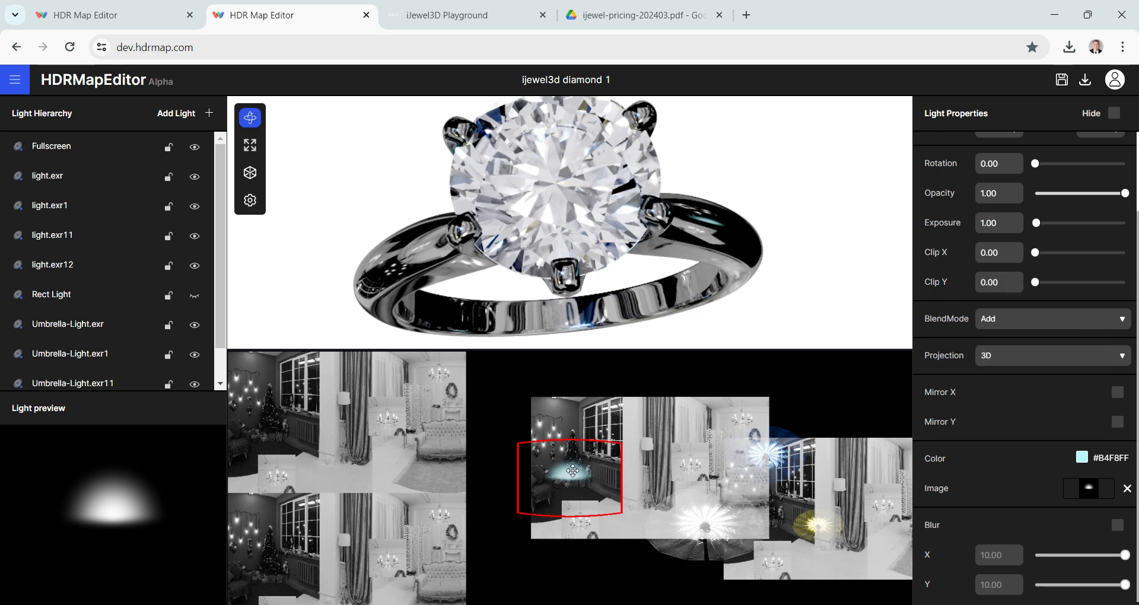
pyautogui.moveTo(573, 476); pyautogui.dragTo(815, 445)
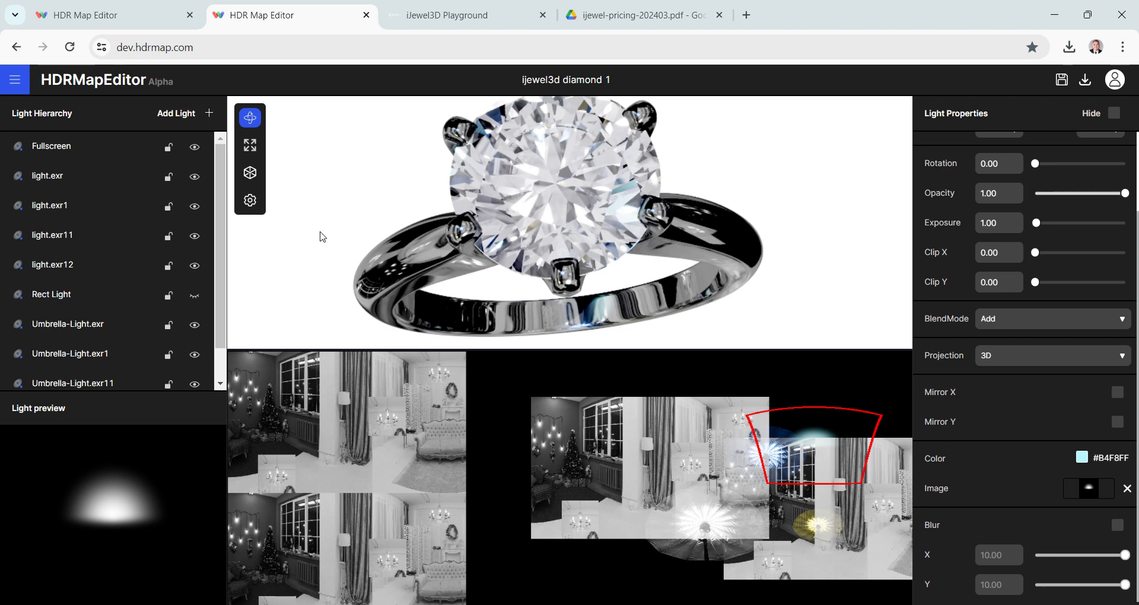
# - Duplicate the Beaming Bubble light and set the copy's rotation to 180
pyautogui.rightClick(116, 380)
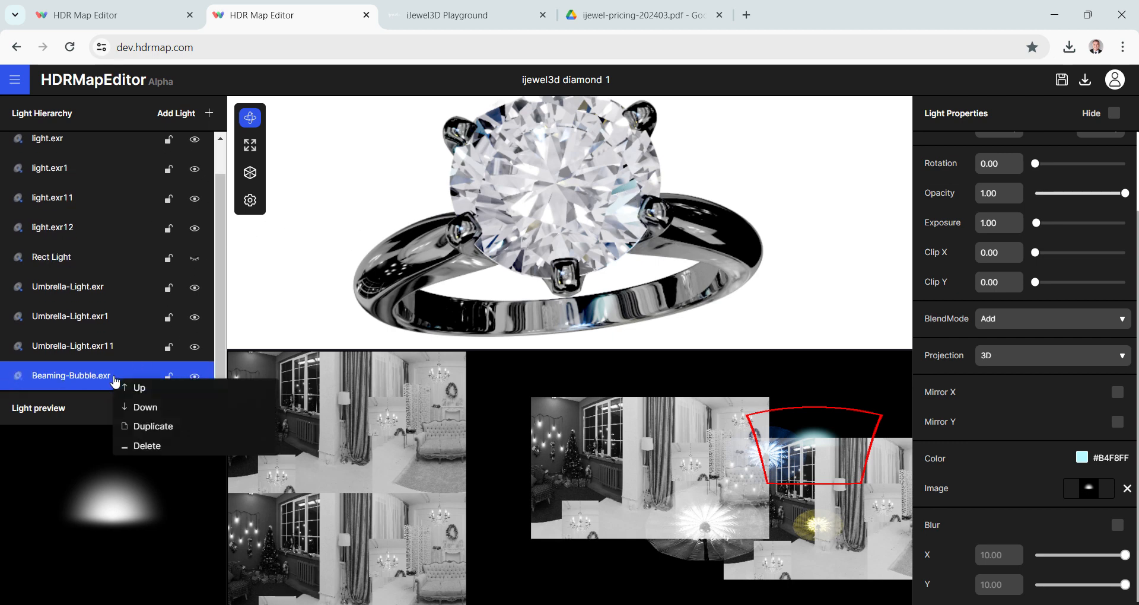
pyautogui.click(151, 426)
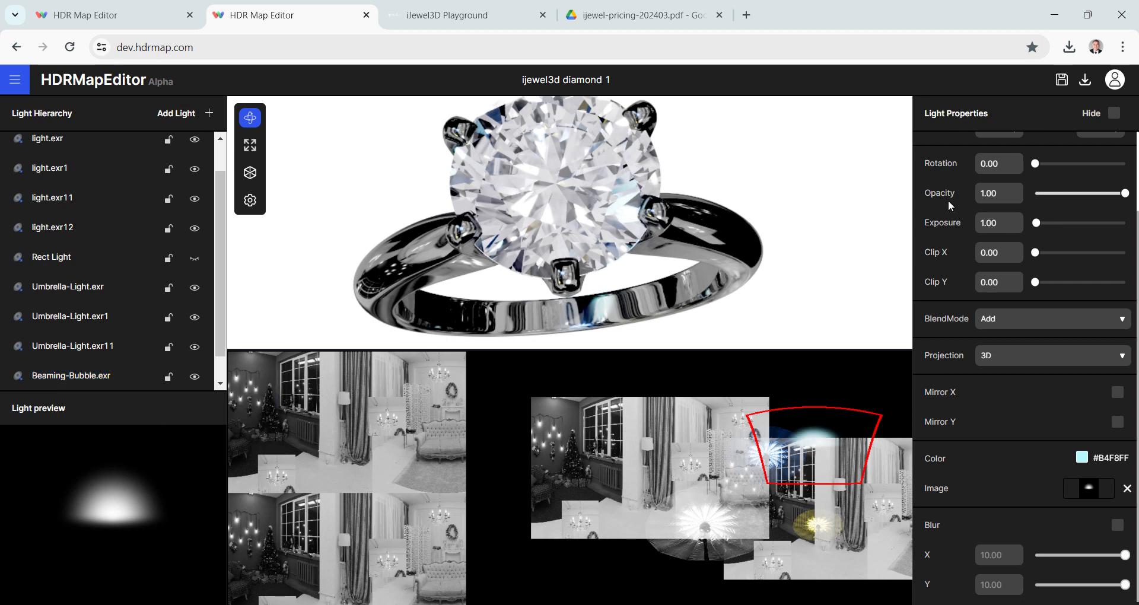
pyautogui.scroll(1, 997, 213)
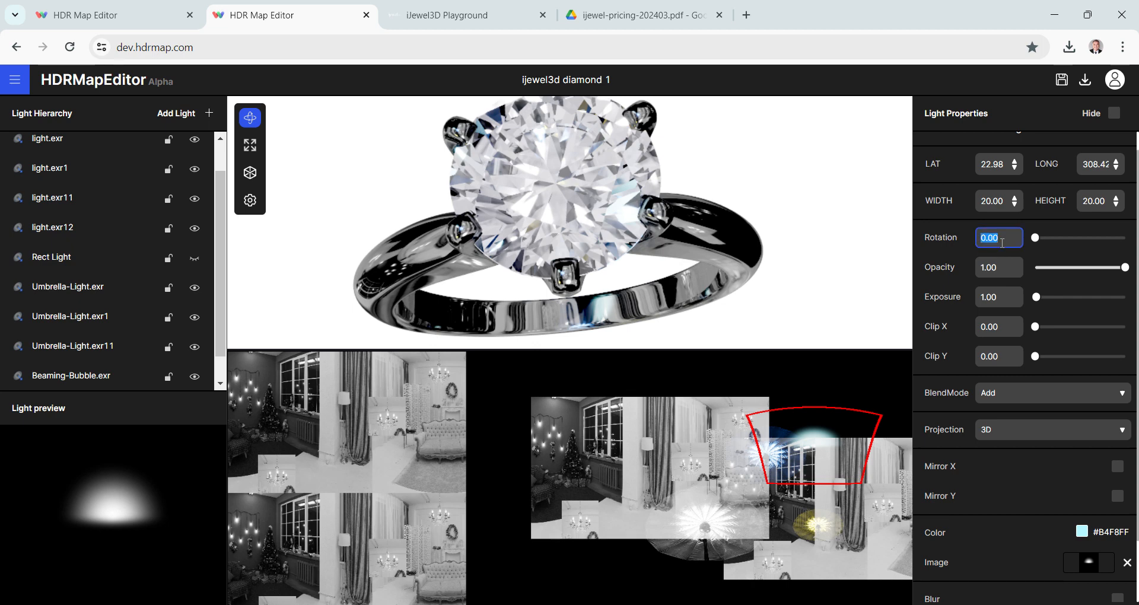
pyautogui.write('180')
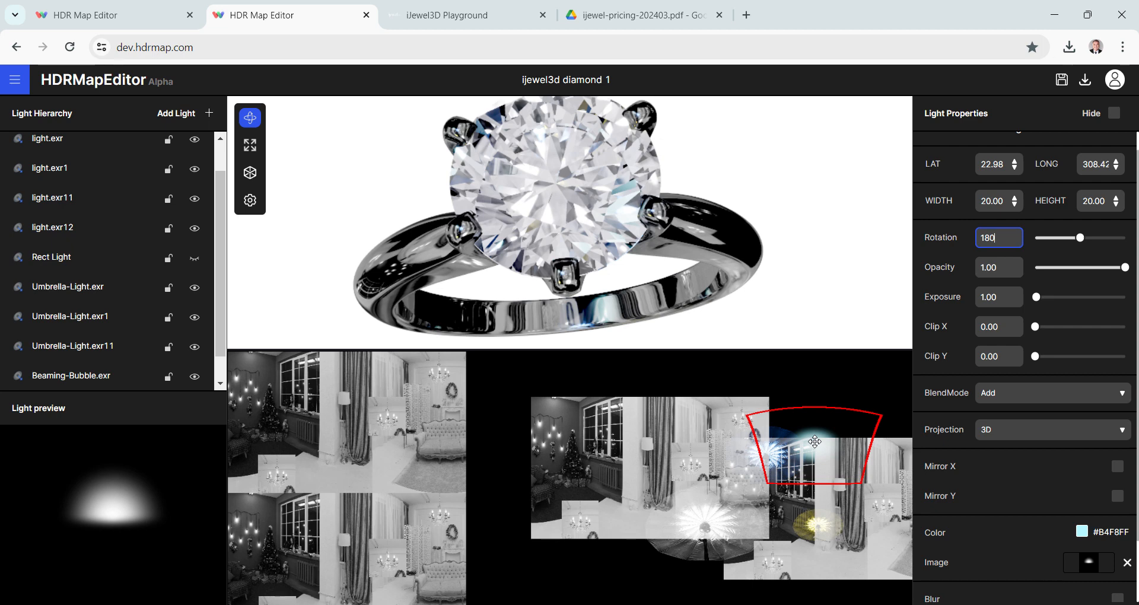
# - Raise the rotated Beaming Bubble copy to about latitude 38, longitude 309, and tint it pale green (#AEEDCC)
pyautogui.moveTo(814, 442); pyautogui.dragTo(815, 424)
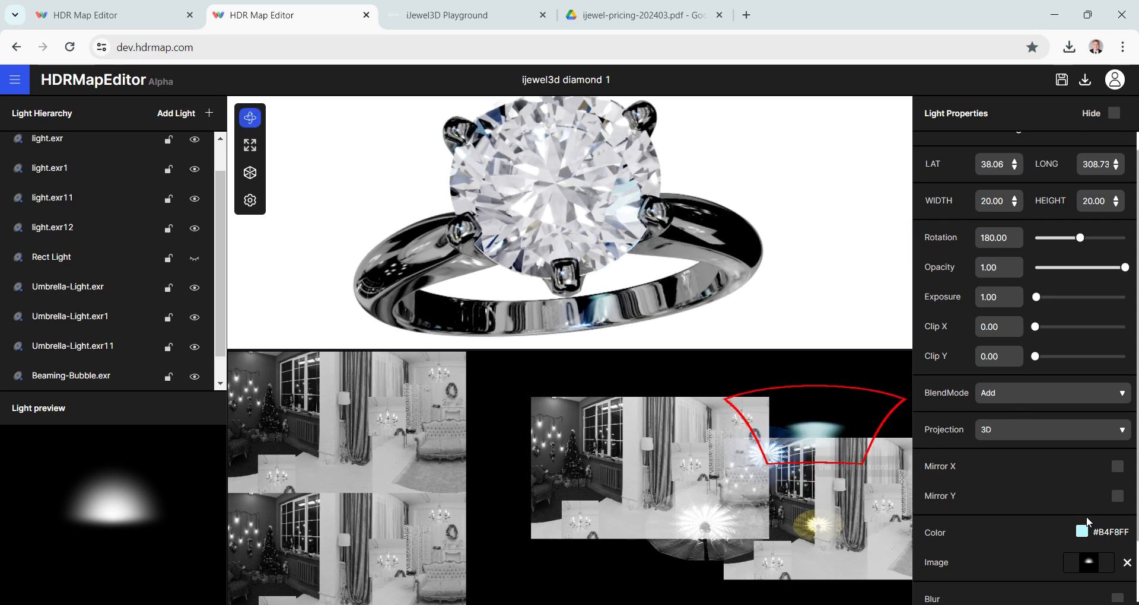
pyautogui.click(1082, 532)
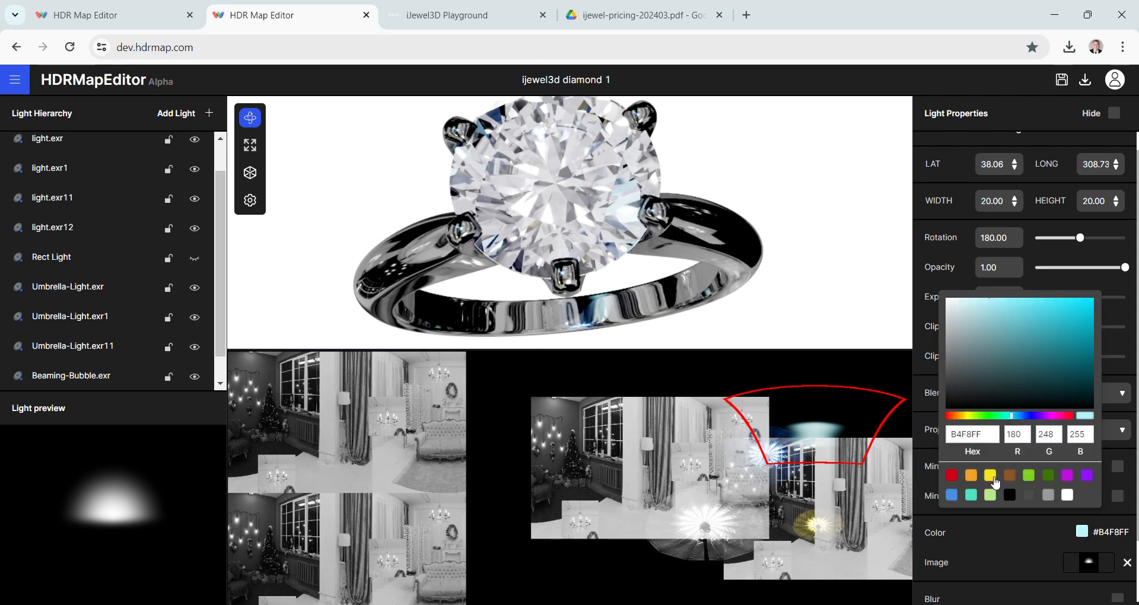
pyautogui.click(972, 477)
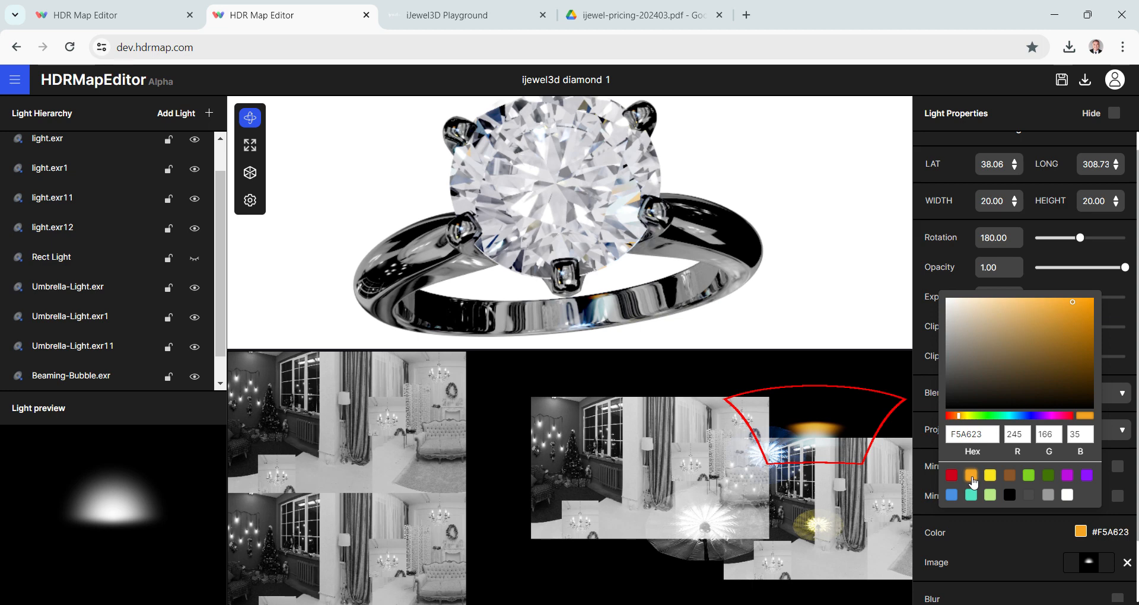
pyautogui.moveTo(1013, 415); pyautogui.dragTo(1000, 418)
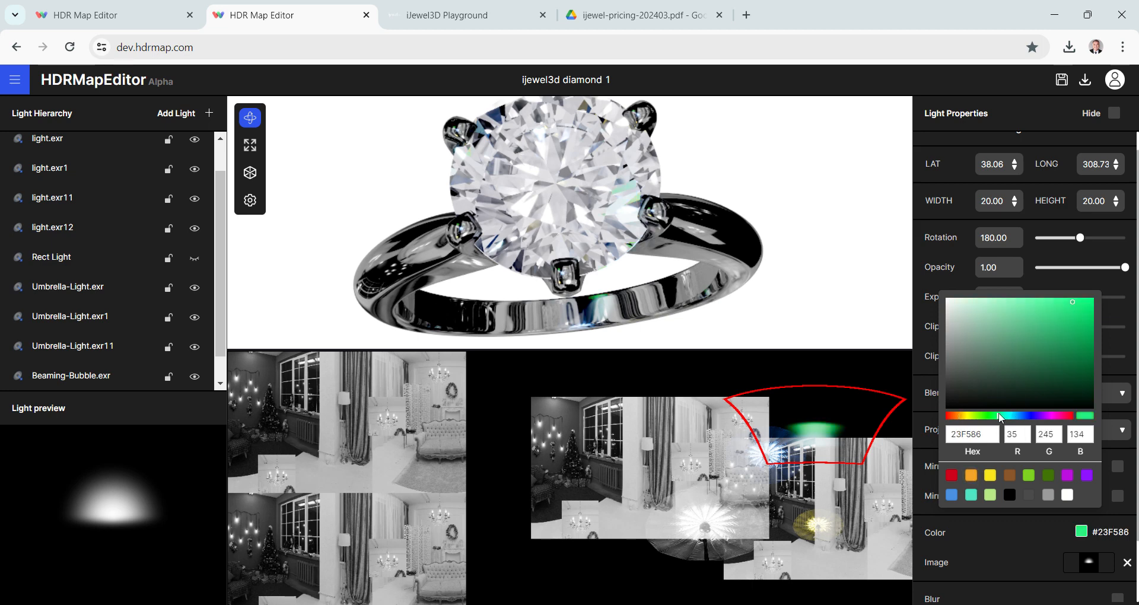
pyautogui.click(985, 308)
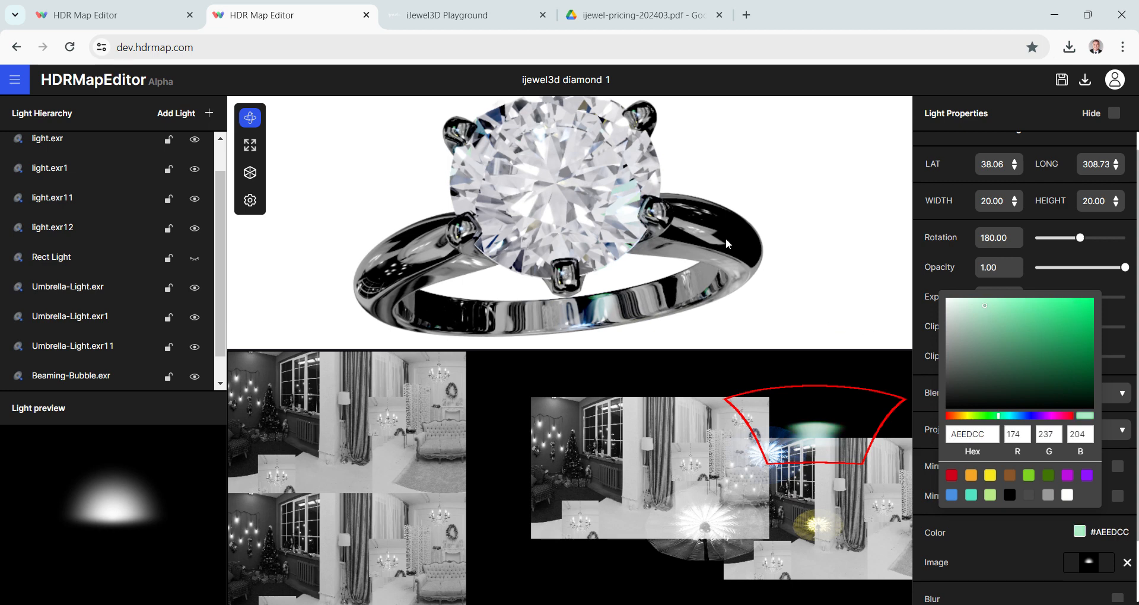
pyautogui.click(671, 234)
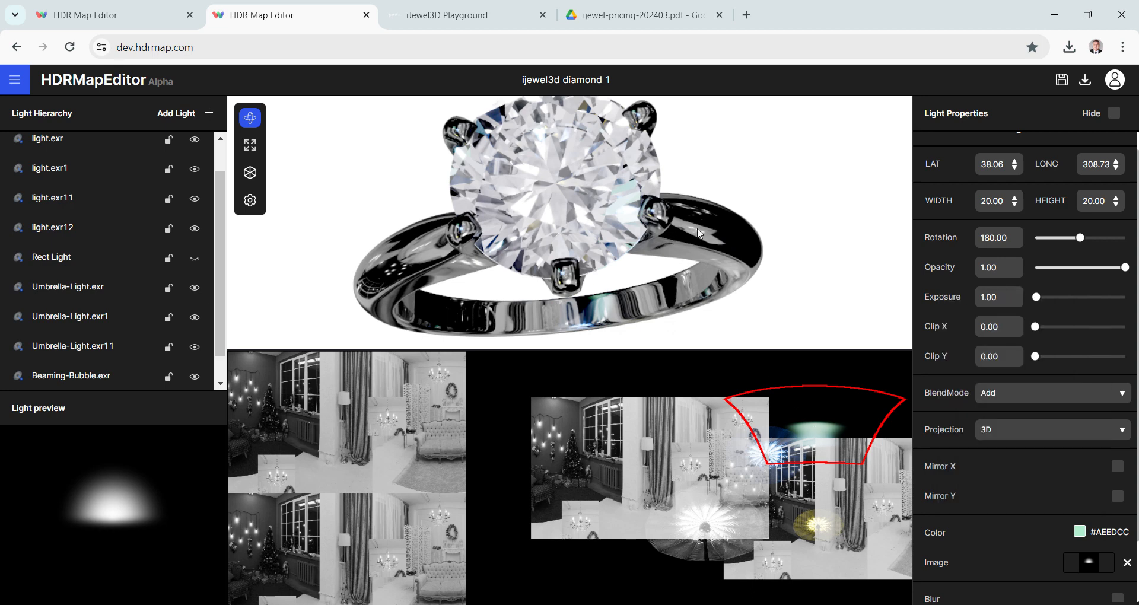
# - Examine the coloured reflections on the diamond and ring band from several angles and distances
pyautogui.moveTo(697, 228); pyautogui.dragTo(692, 231)
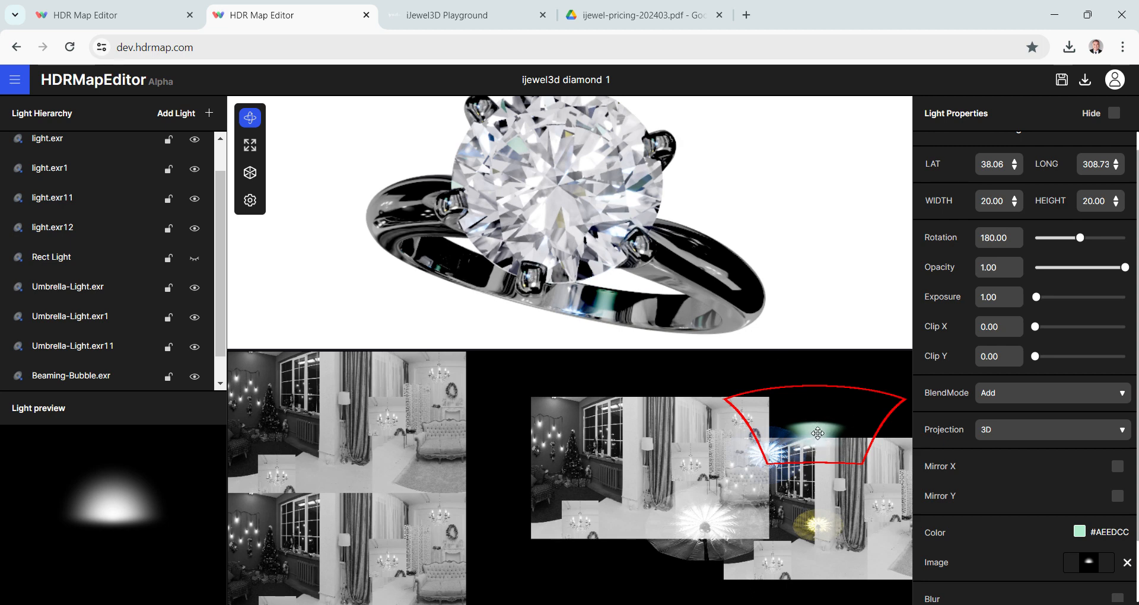
pyautogui.moveTo(606, 251); pyautogui.dragTo(635, 265)
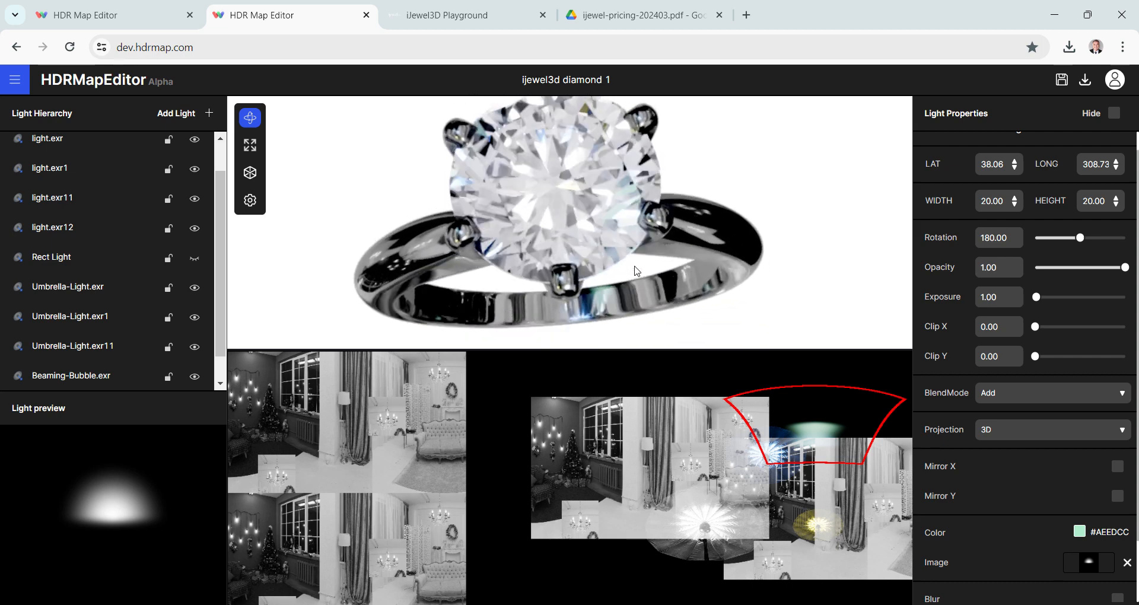
pyautogui.moveTo(589, 194); pyautogui.dragTo(567, 203)
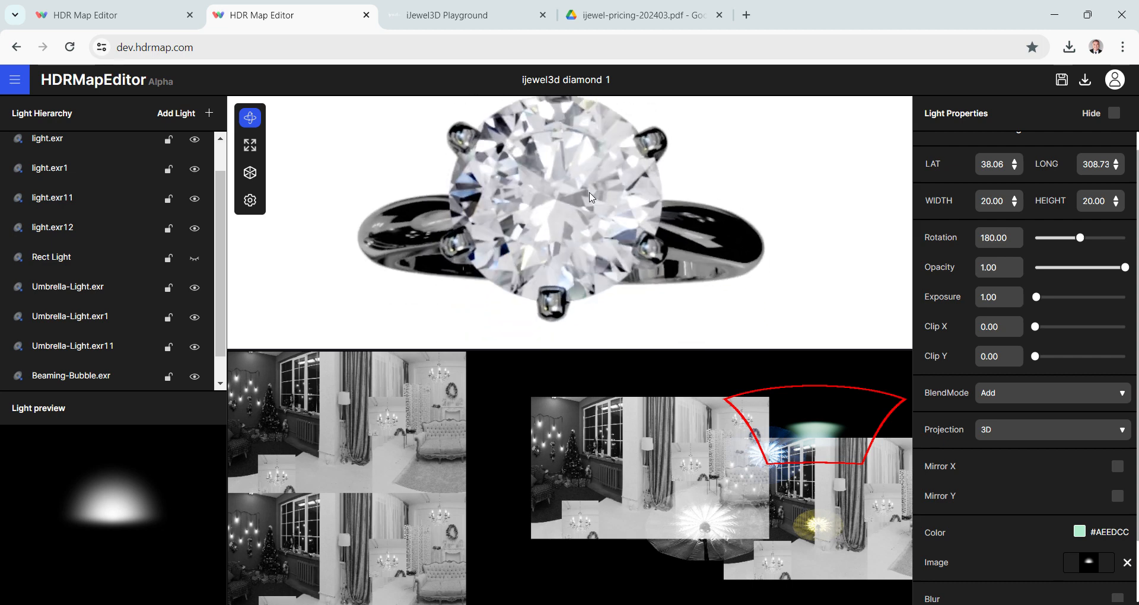
pyautogui.scroll(5, 570, 207)
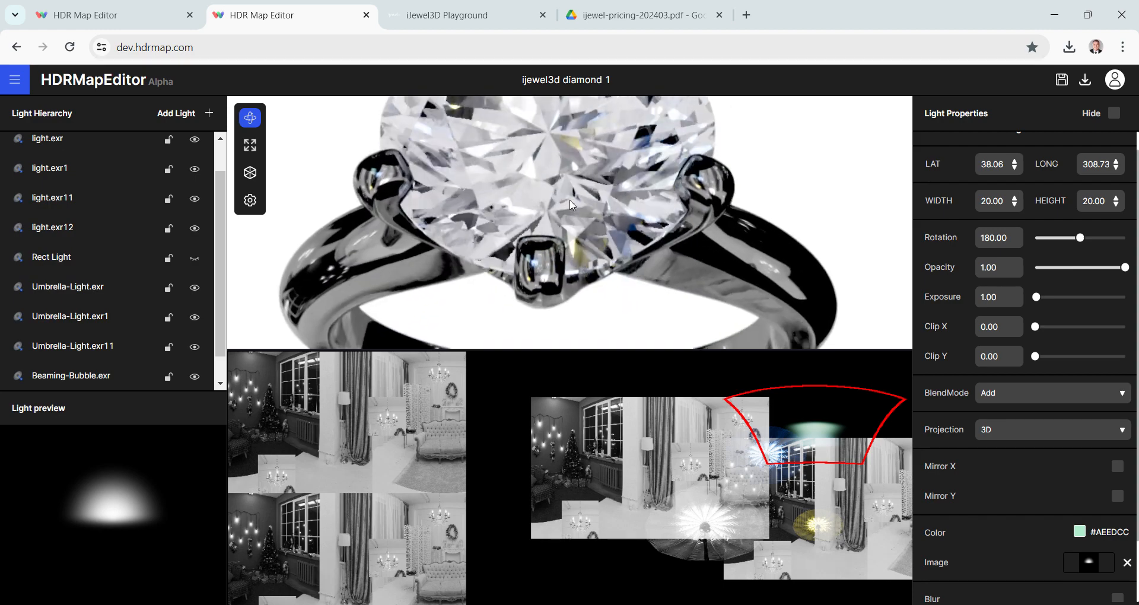
pyautogui.moveTo(573, 201); pyautogui.dragTo(580, 204)
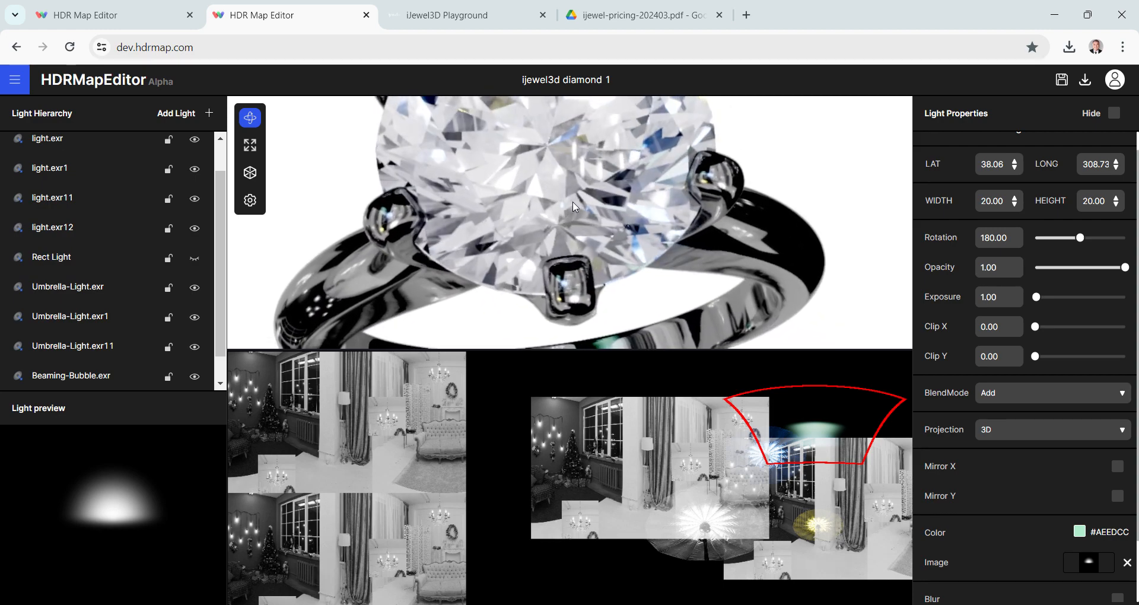
pyautogui.scroll(-3, 581, 204)
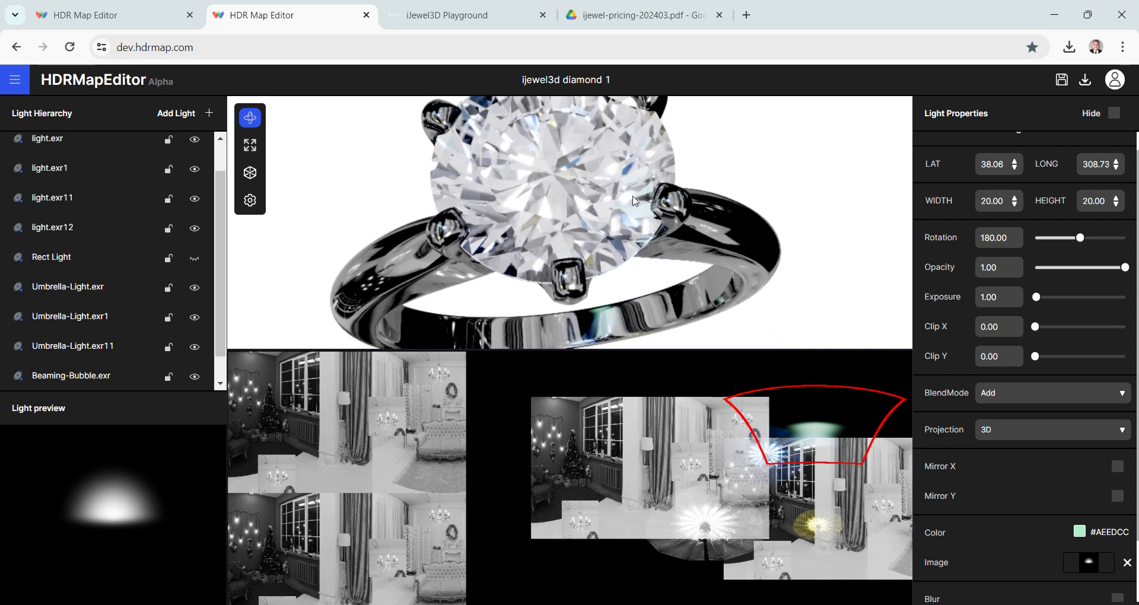
pyautogui.moveTo(545, 186); pyautogui.dragTo(544, 193)
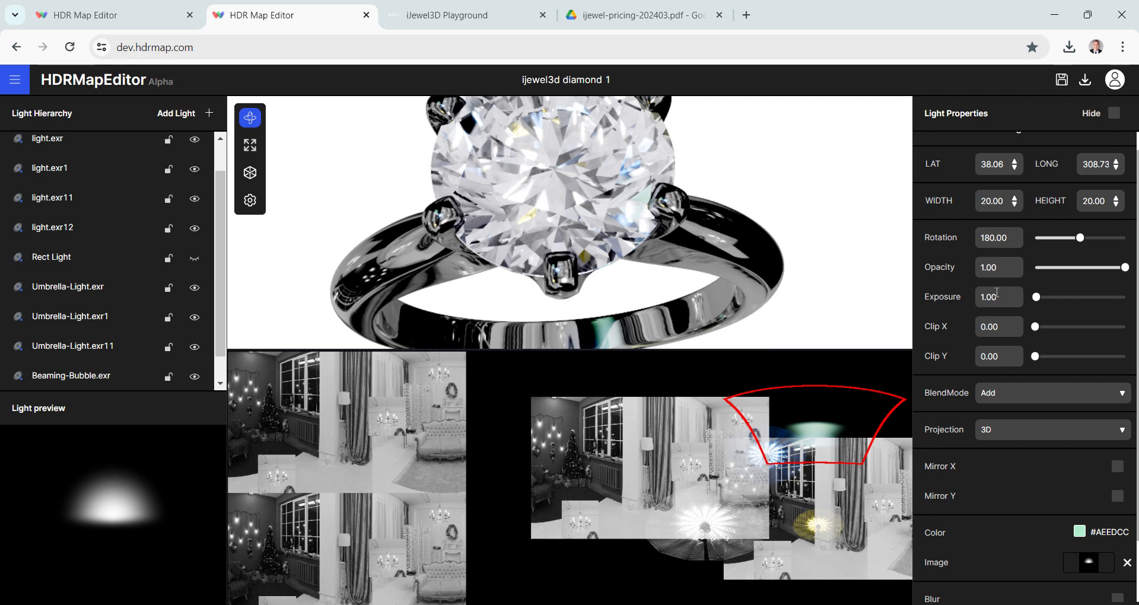
# - Set the pale green Beaming Bubble light's exposure to 2 and check its reflections on the ring
pyautogui.doubleClick(1003, 295)
pyautogui.write('2')
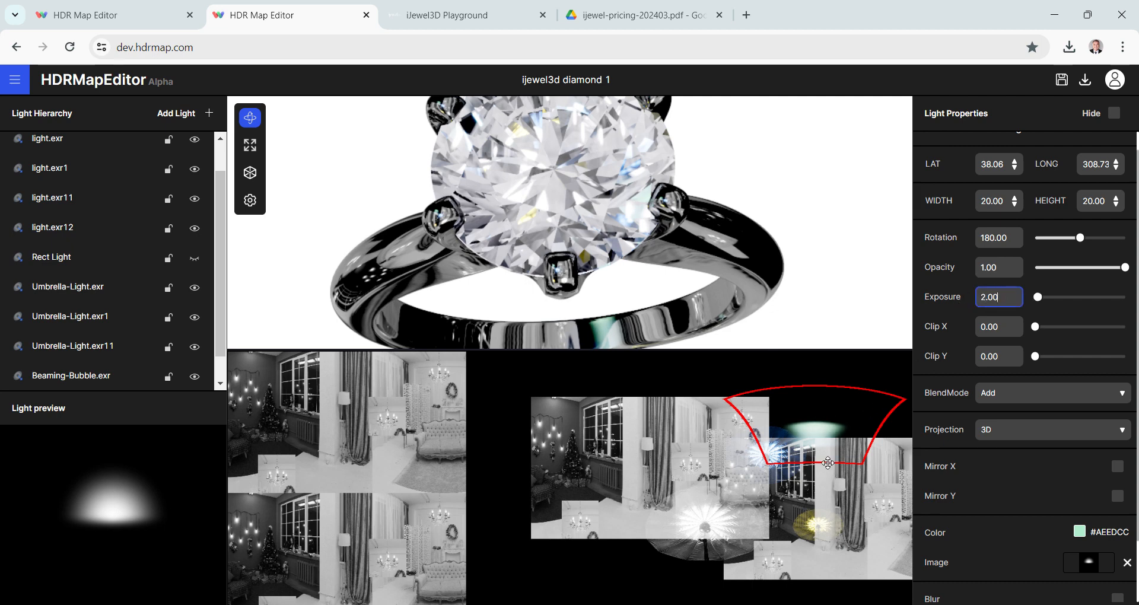
pyautogui.moveTo(634, 210)
pyautogui.mouseDown()
pyautogui.moveTo(624, 202)
pyautogui.moveTo(641, 206)
pyautogui.mouseUp()
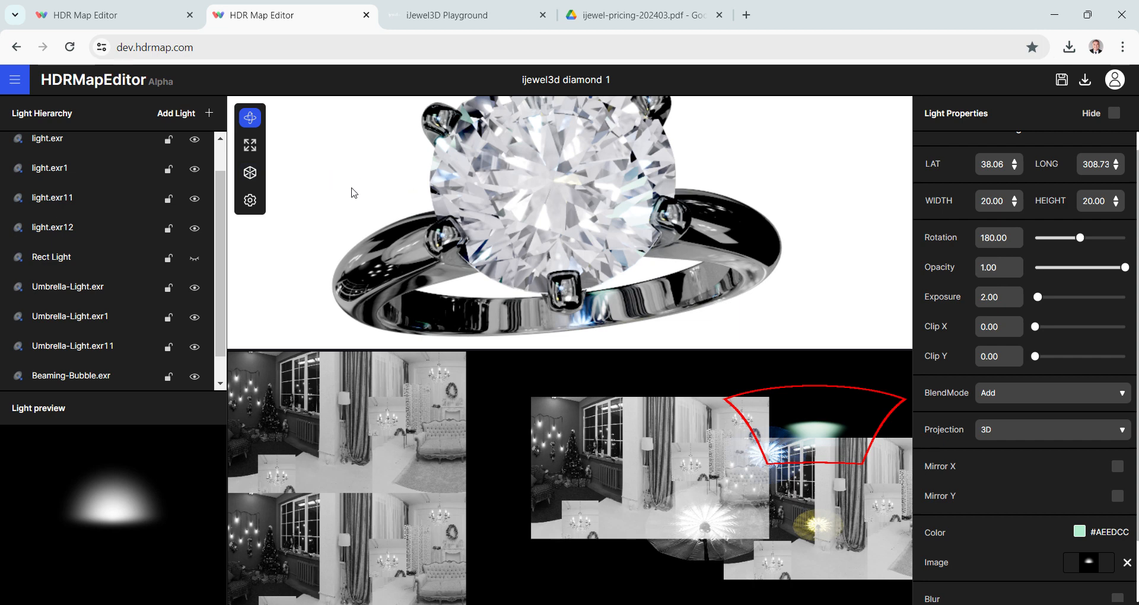
# - Add a Rect Light and place it over the blue umbrella light at about latitude 15, longitude 276
pyautogui.click(187, 119)
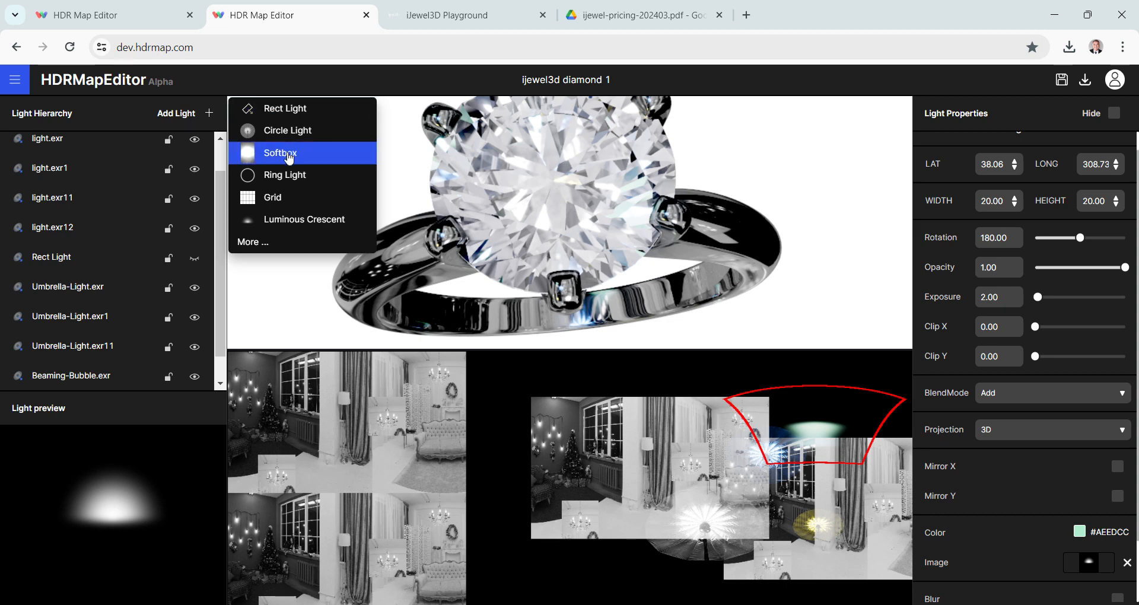
pyautogui.click(285, 109)
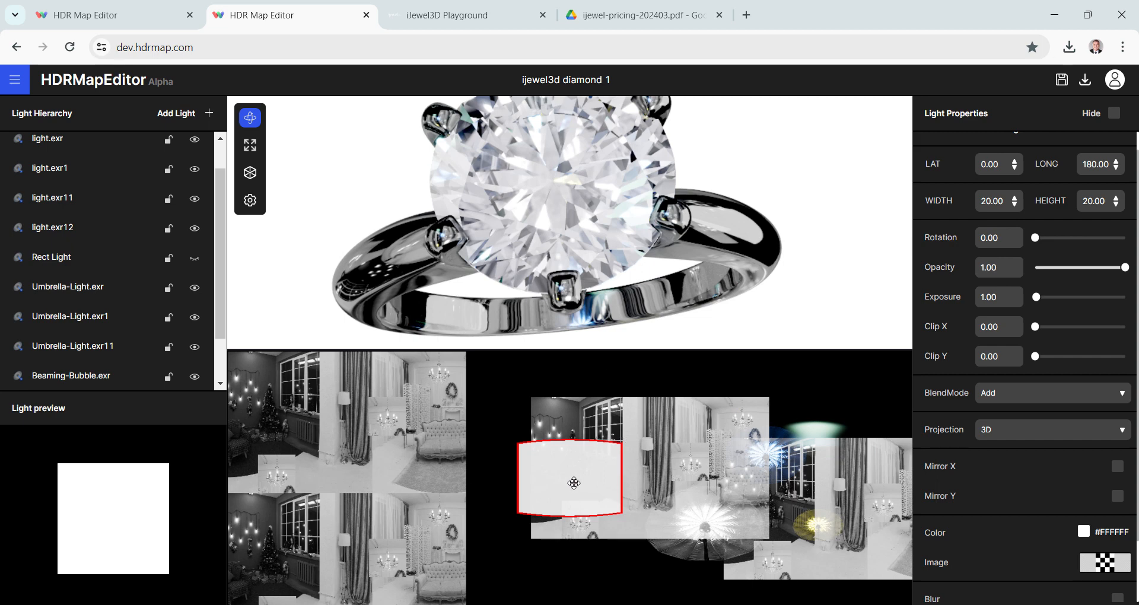
pyautogui.moveTo(572, 486); pyautogui.dragTo(755, 464)
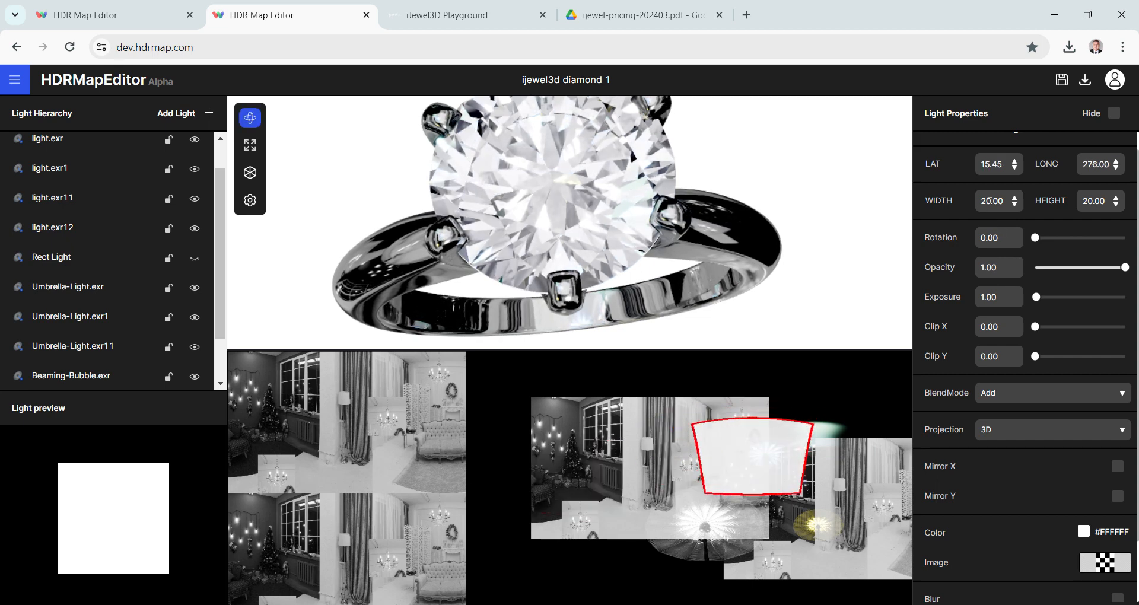
# - Resize the new Rect Light to a width of 5 and a height of 5
pyautogui.doubleClick(990, 201)
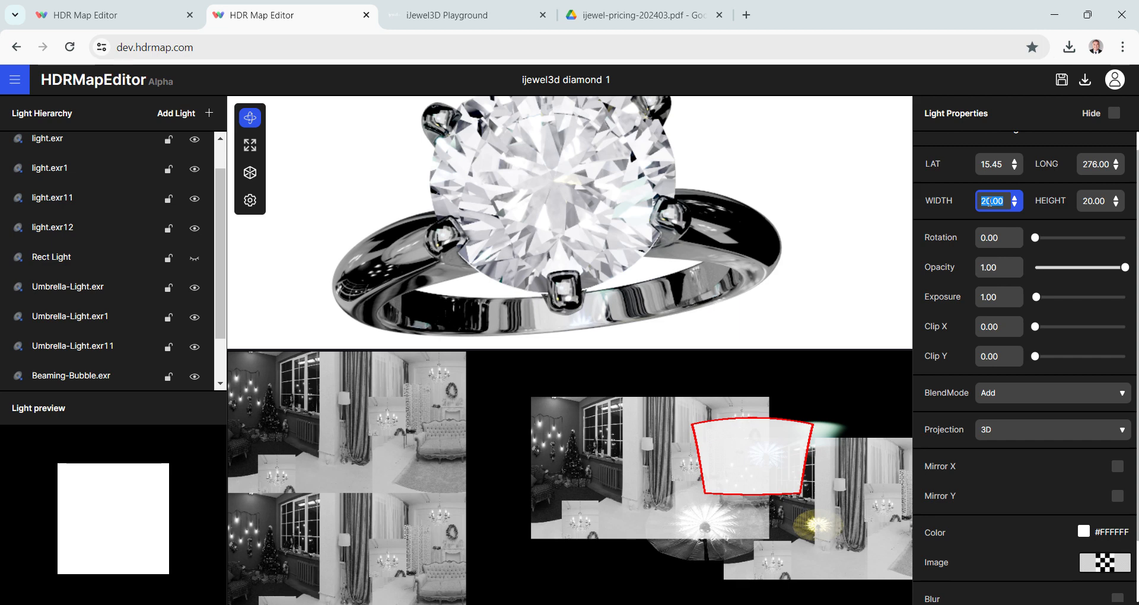
pyautogui.write('5')
pyautogui.doubleClick(1091, 201)
pyautogui.write('5')
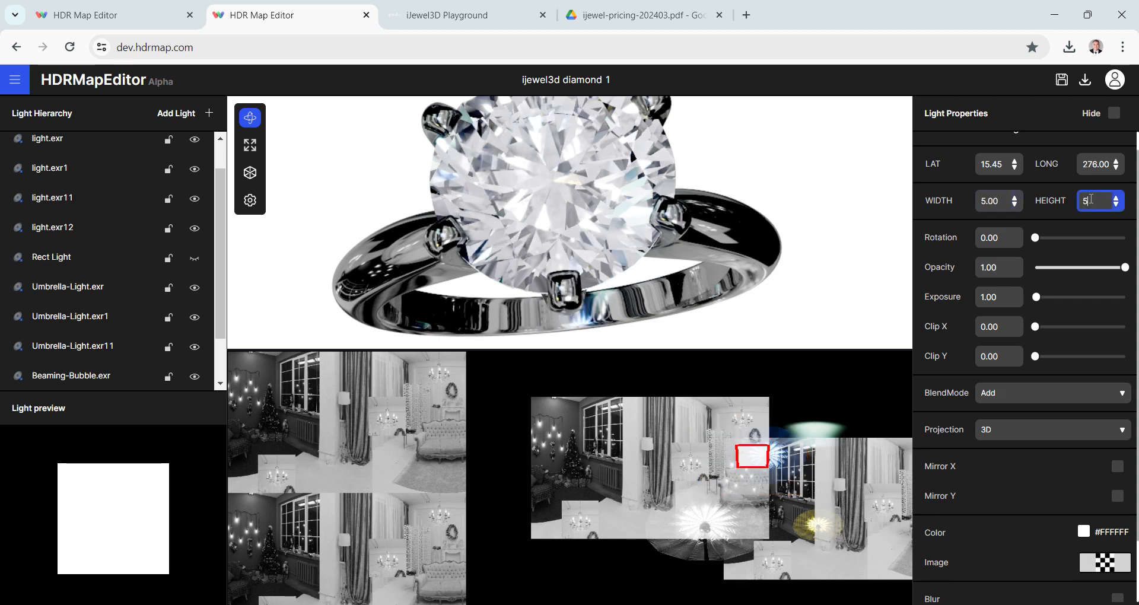
# - Tint the small Rect Light red (#D0021B) and move it to about latitude 4, longitude 259
pyautogui.click(1083, 533)
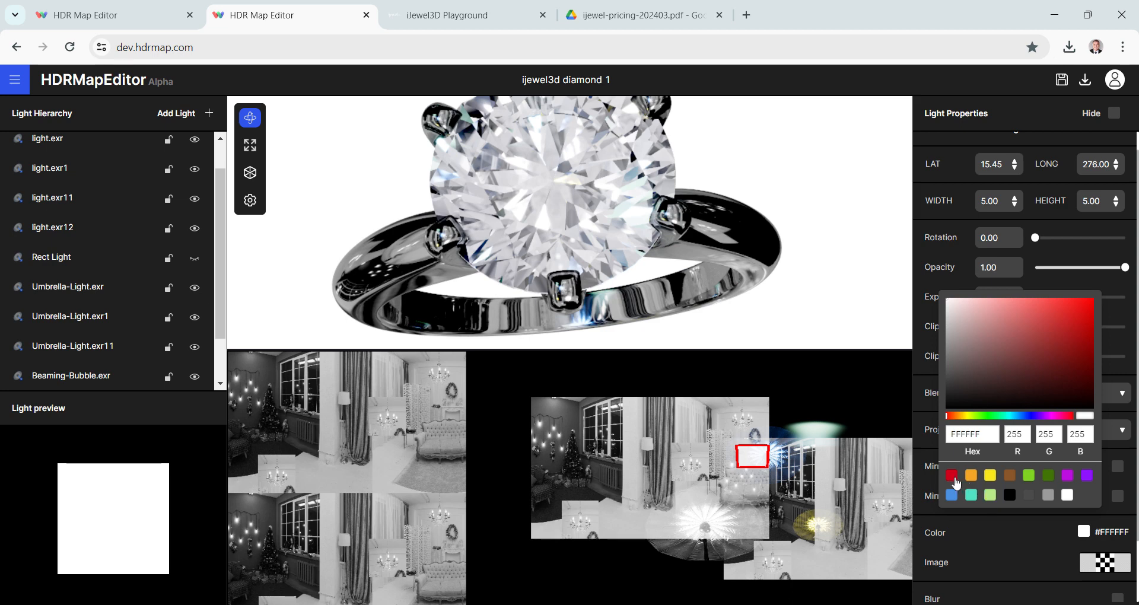
pyautogui.click(951, 476)
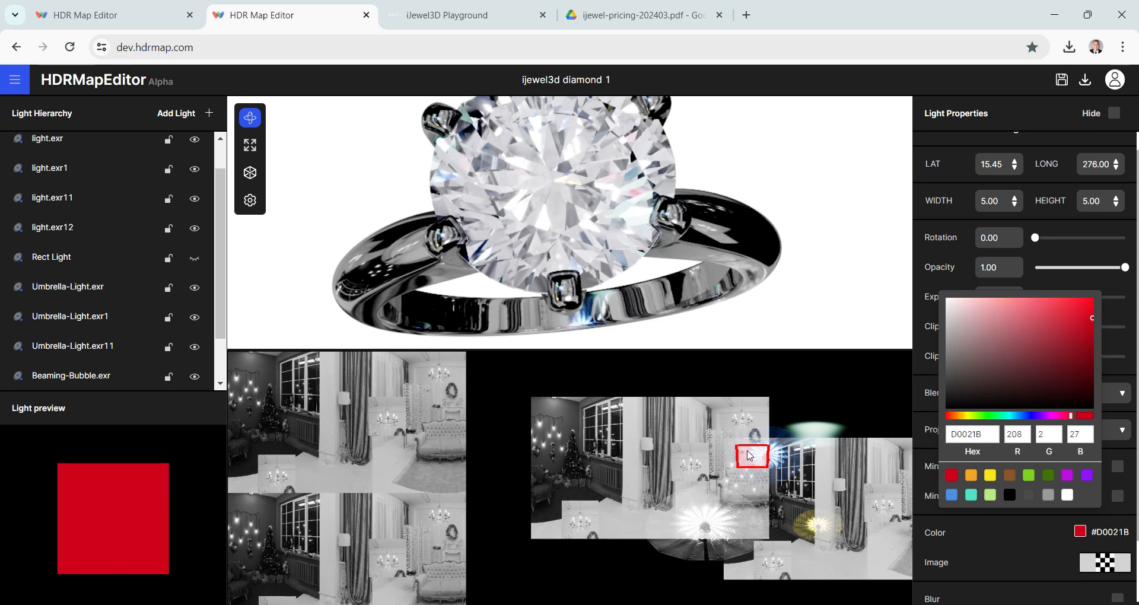
pyautogui.click(760, 463)
pyautogui.moveTo(759, 463); pyautogui.dragTo(719, 473)
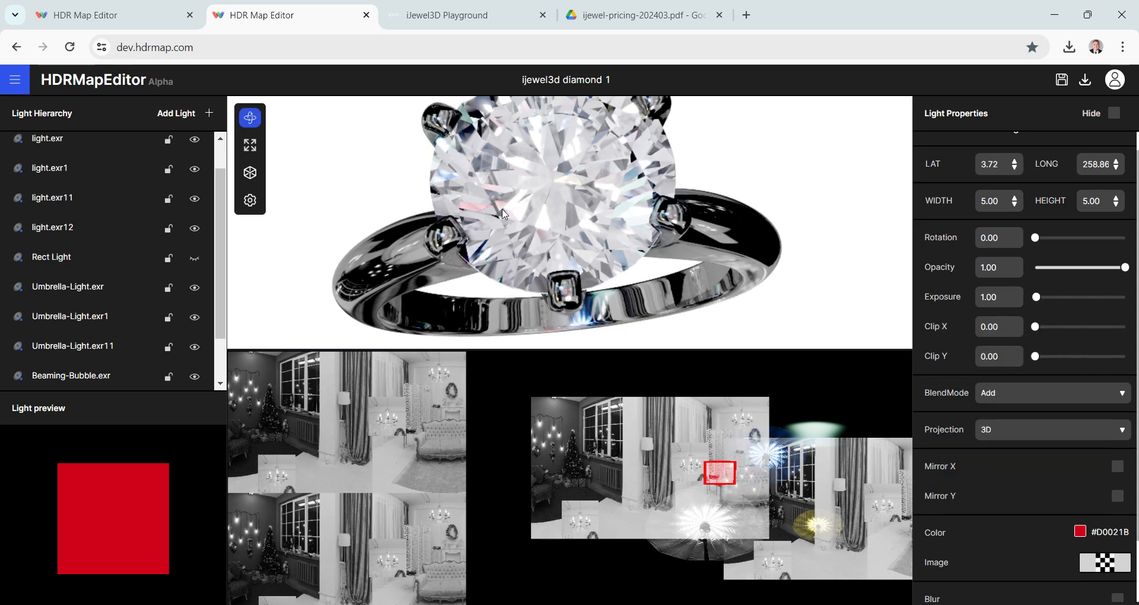
# - Compare the Multiply, Normal and None blend modes on the red Rect Light, settle on Multiply, and check the diamond's reflections
pyautogui.moveTo(533, 189); pyautogui.dragTo(540, 261)
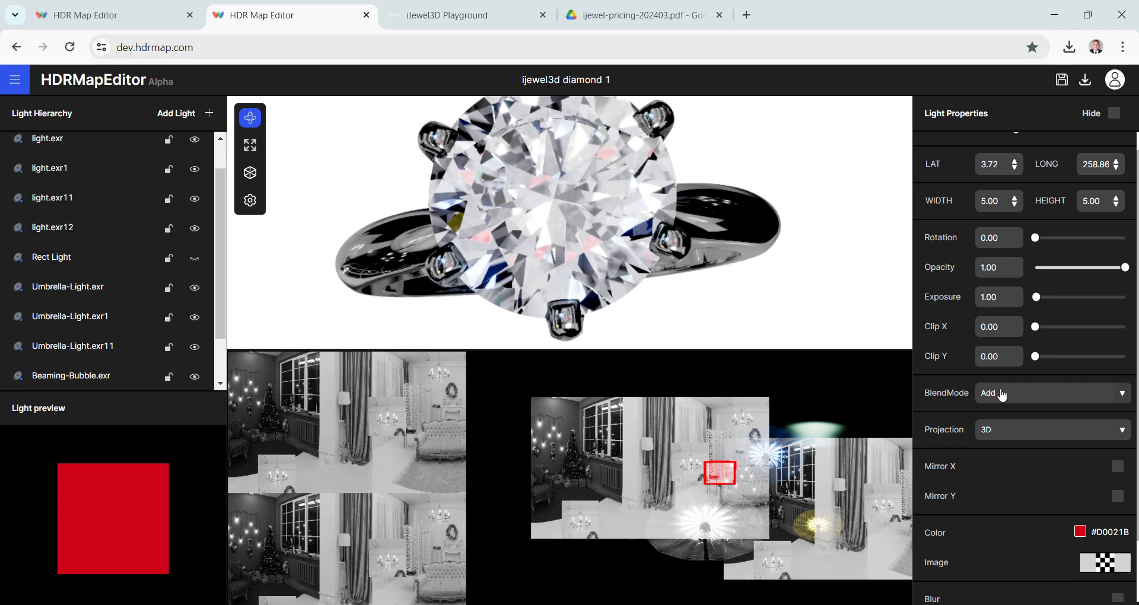
pyautogui.click(1002, 394)
pyautogui.click(1006, 448)
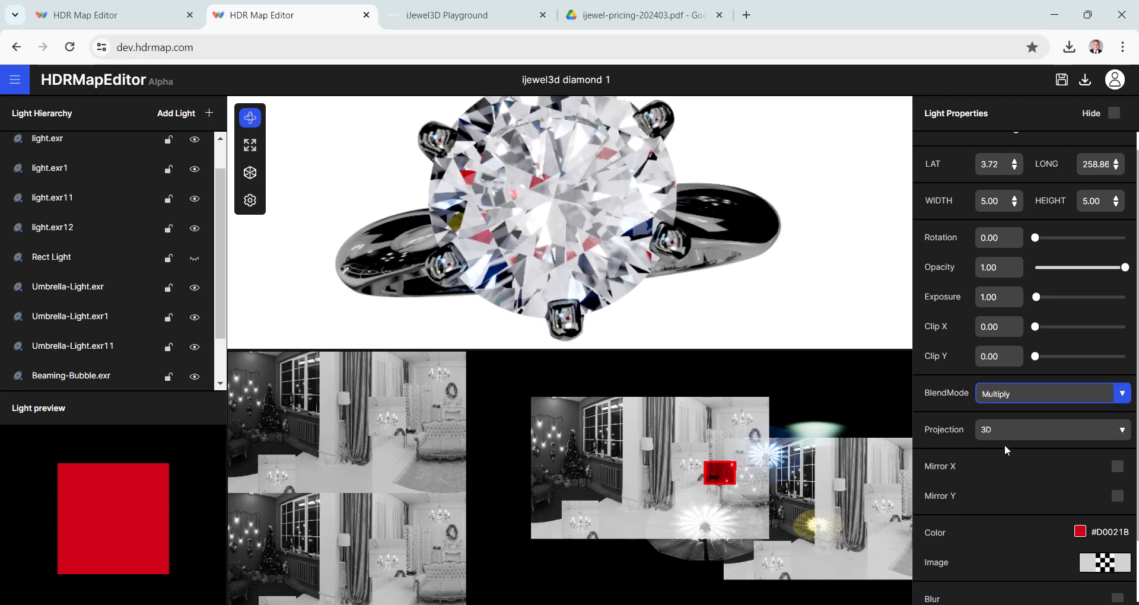
pyautogui.click(1017, 401)
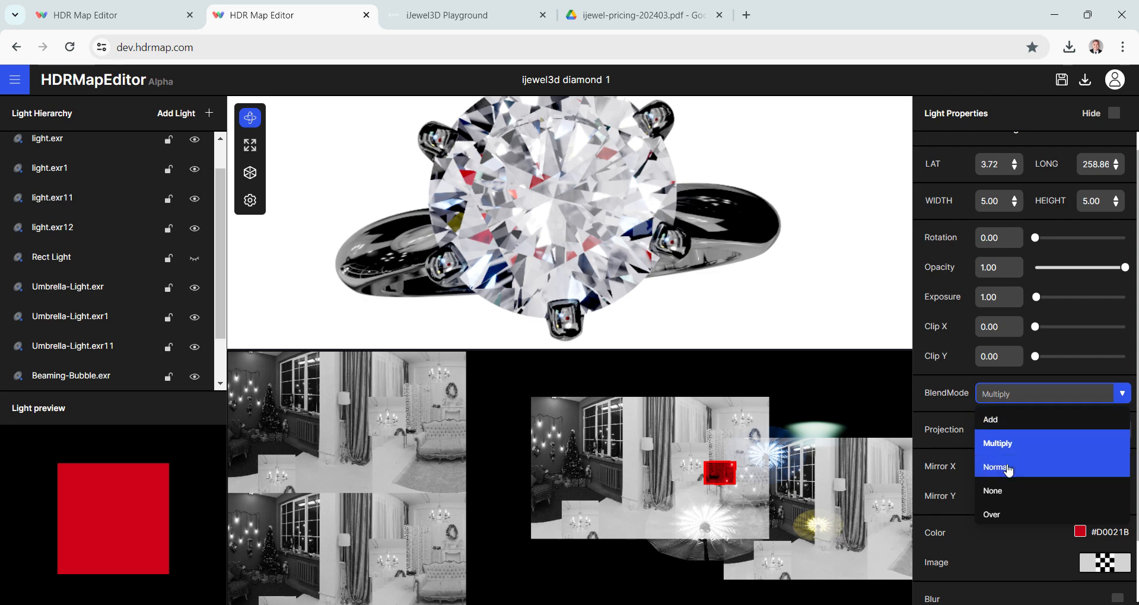
pyautogui.click(1010, 466)
pyautogui.click(1013, 394)
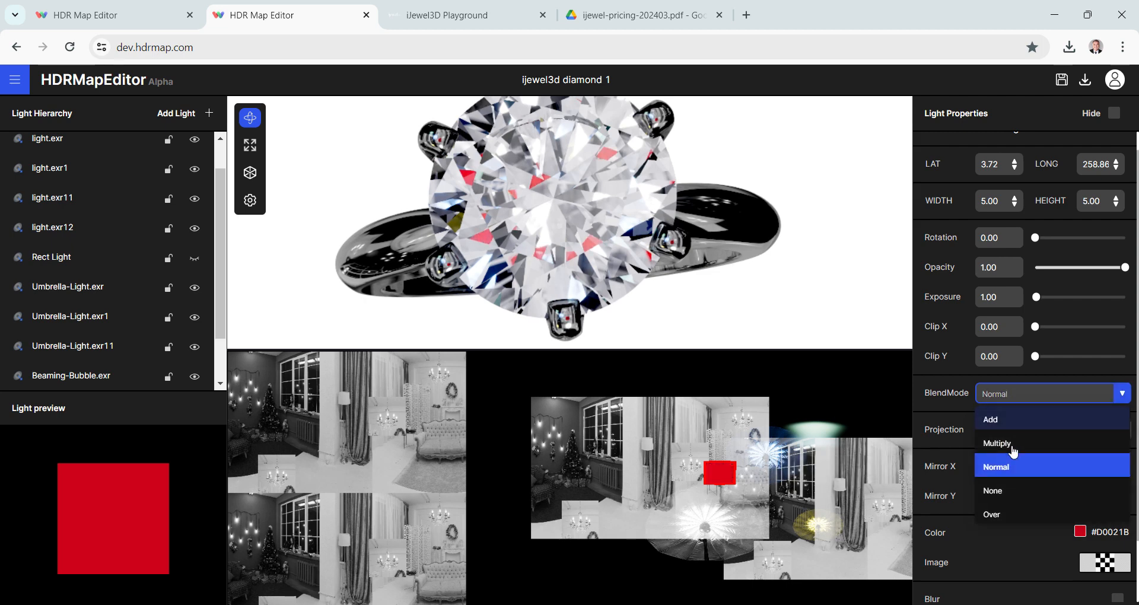
pyautogui.click(1003, 498)
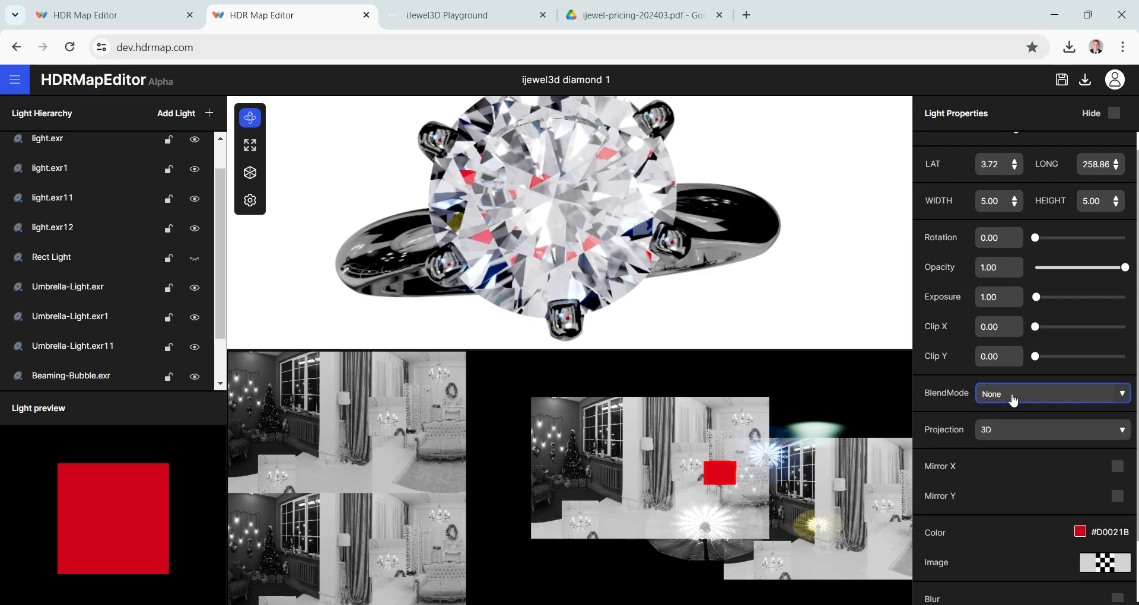
pyautogui.click(1012, 396)
pyautogui.click(1014, 445)
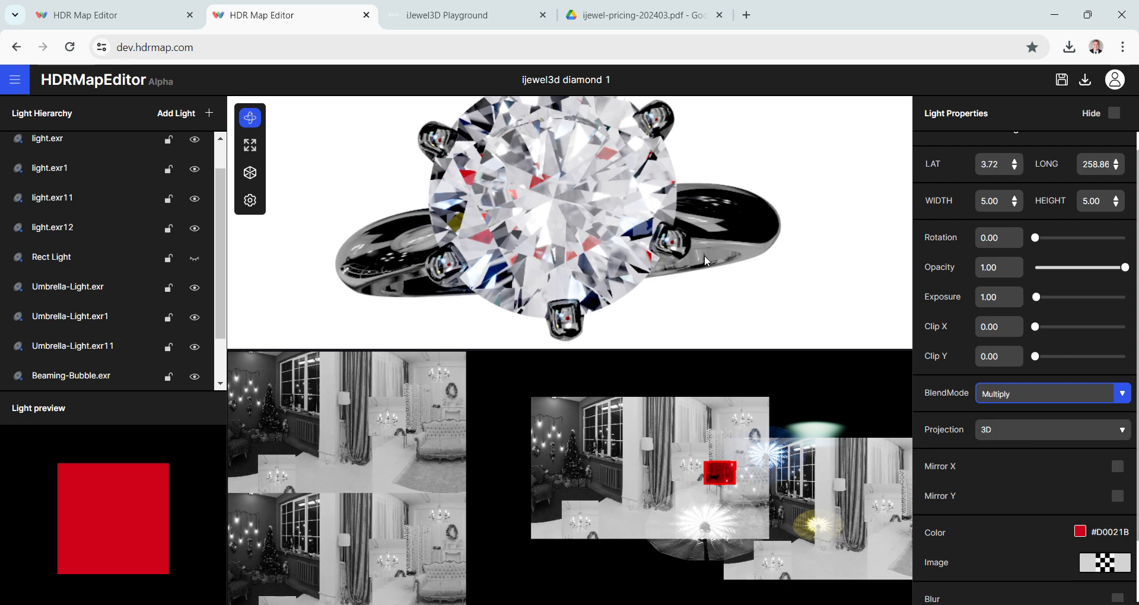
pyautogui.moveTo(706, 261); pyautogui.dragTo(628, 303)
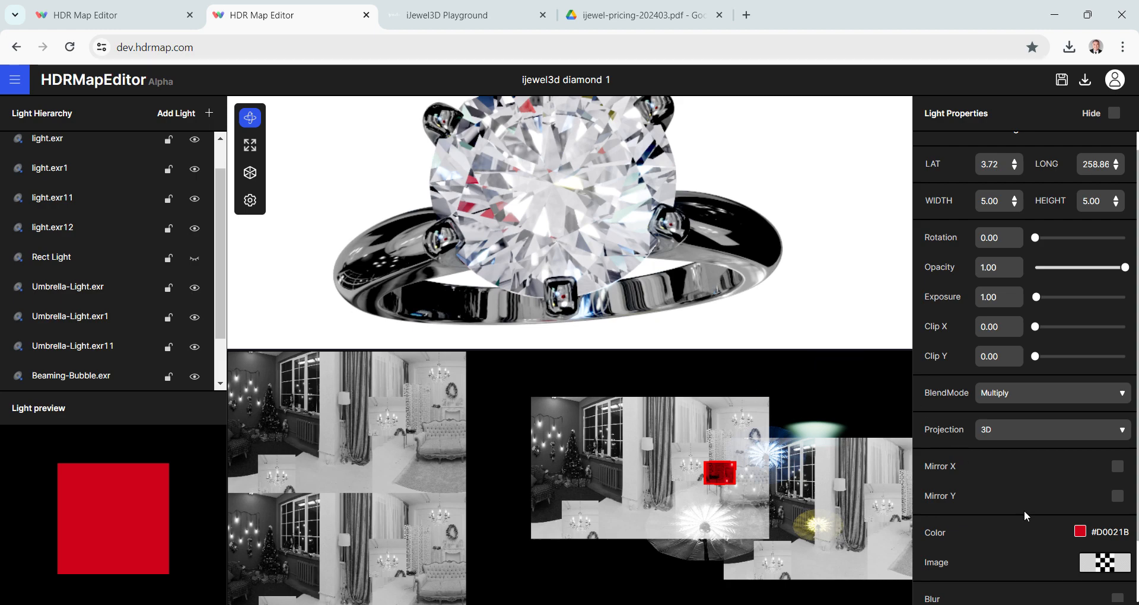
pyautogui.moveTo(641, 203)
pyautogui.mouseDown()
pyautogui.moveTo(622, 210)
pyautogui.moveTo(637, 201)
pyautogui.mouseUp()
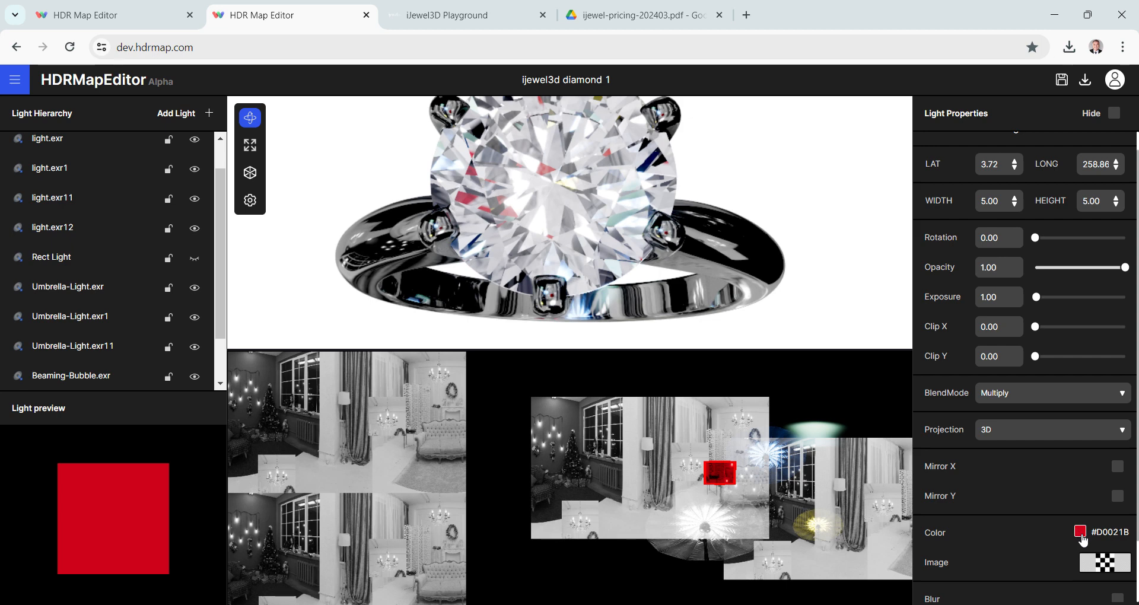
# - Change the small Rect Light's colour to crimson #B6205B and check its reflections in the diamond
pyautogui.click(1080, 531)
pyautogui.click(1067, 330)
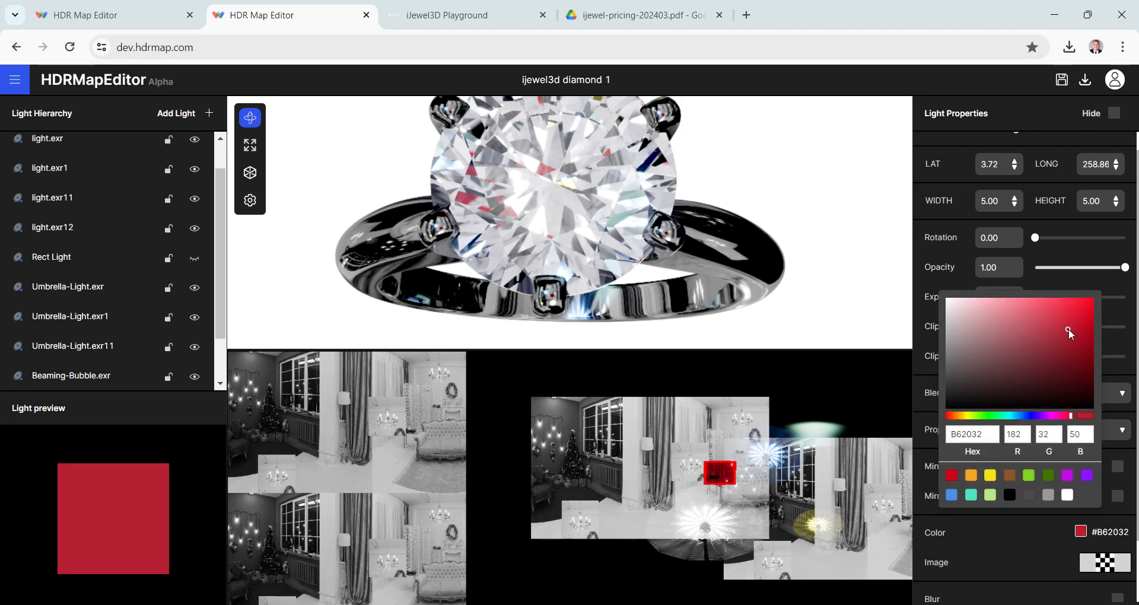
pyautogui.click(1065, 417)
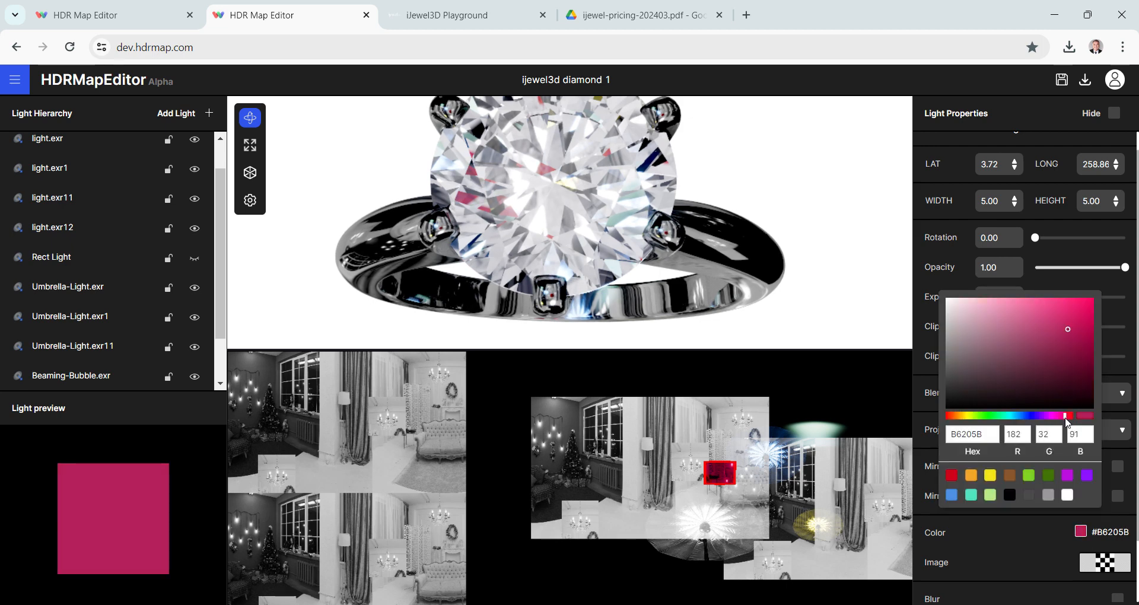
pyautogui.click(688, 230)
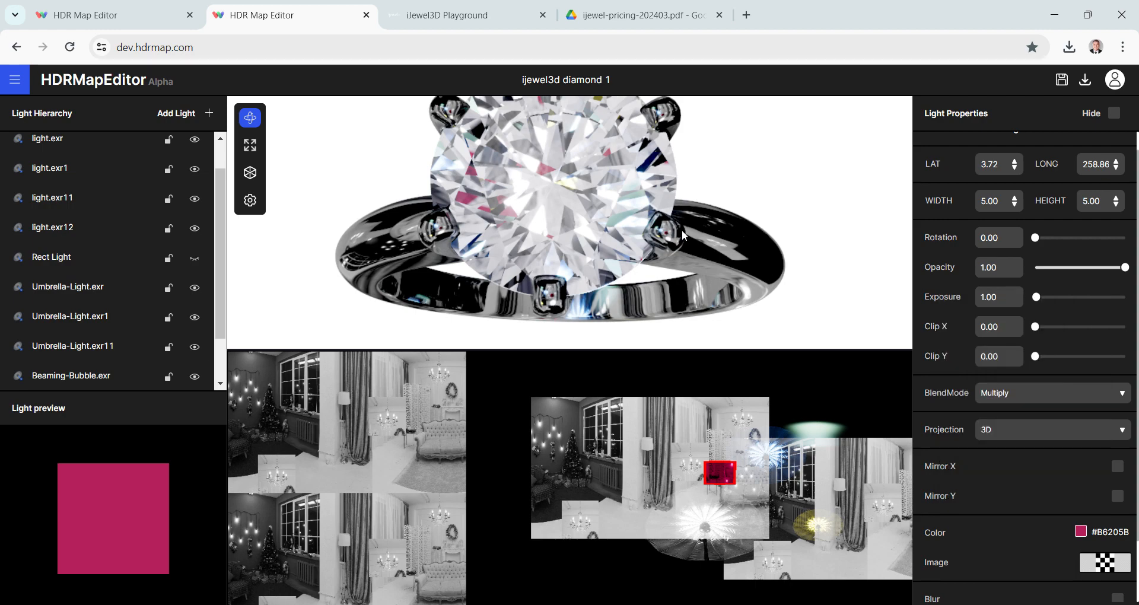
pyautogui.moveTo(683, 231)
pyautogui.mouseDown()
pyautogui.moveTo(678, 222)
pyautogui.moveTo(677, 235)
pyautogui.mouseUp()
pyautogui.scroll(-3, 685, 224)
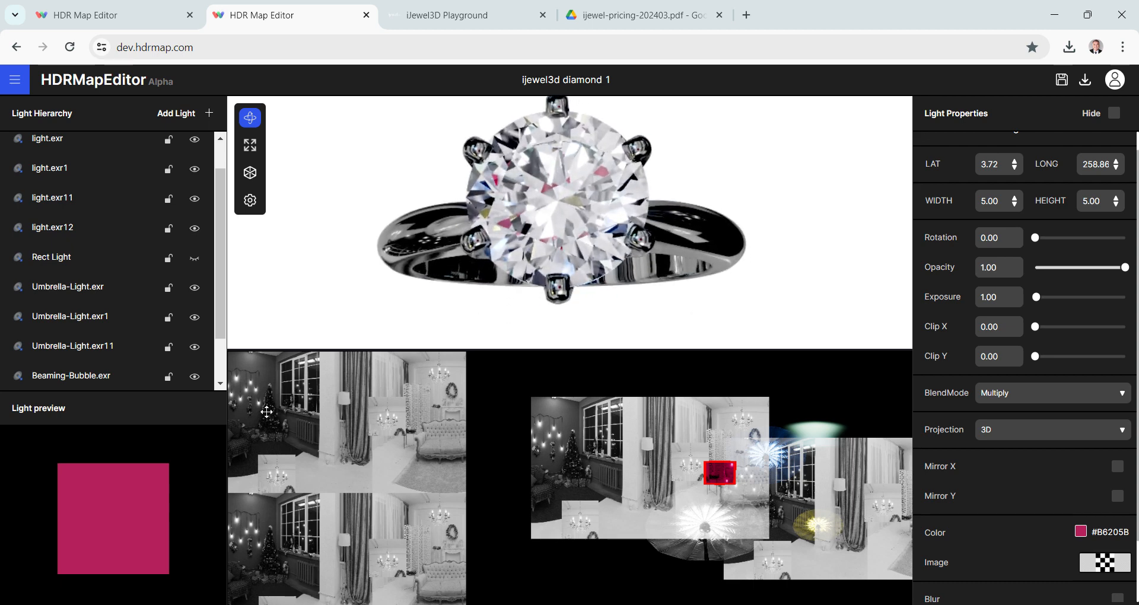
# - Hide the crimson Rect Light layer and add an Umbrella Light from the HDR lights library
pyautogui.scroll(-1, 115, 271)
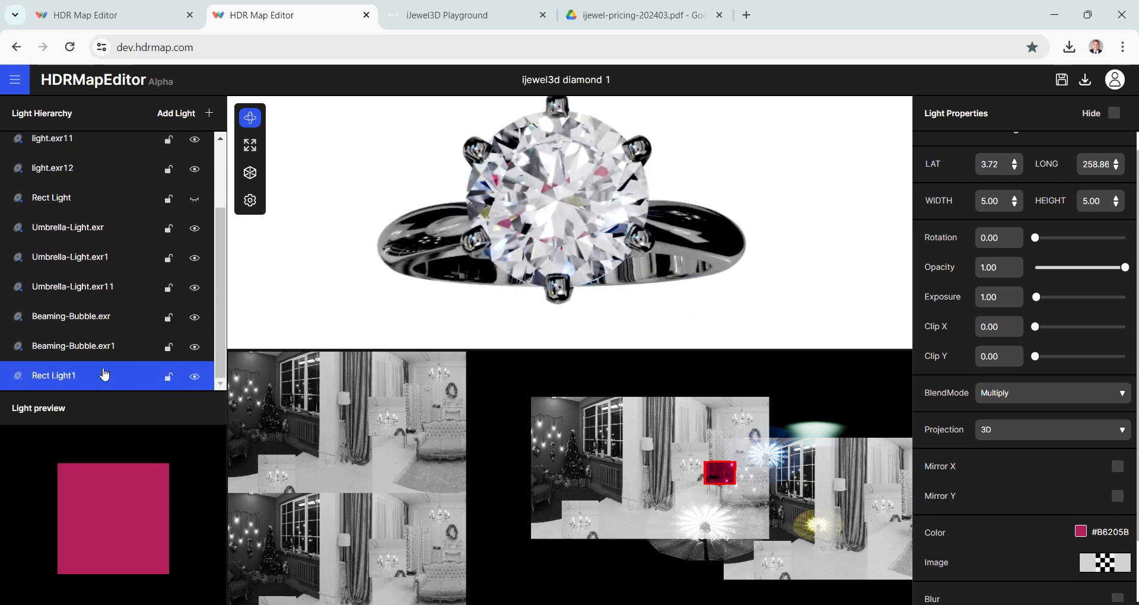
pyautogui.click(195, 376)
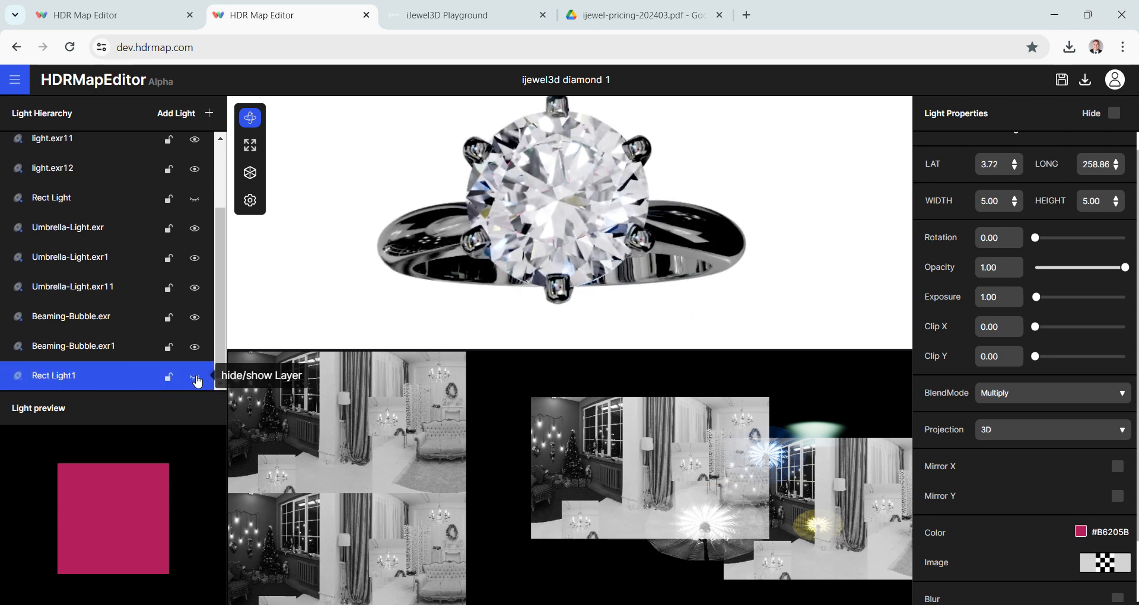
pyautogui.click(174, 117)
pyautogui.click(247, 240)
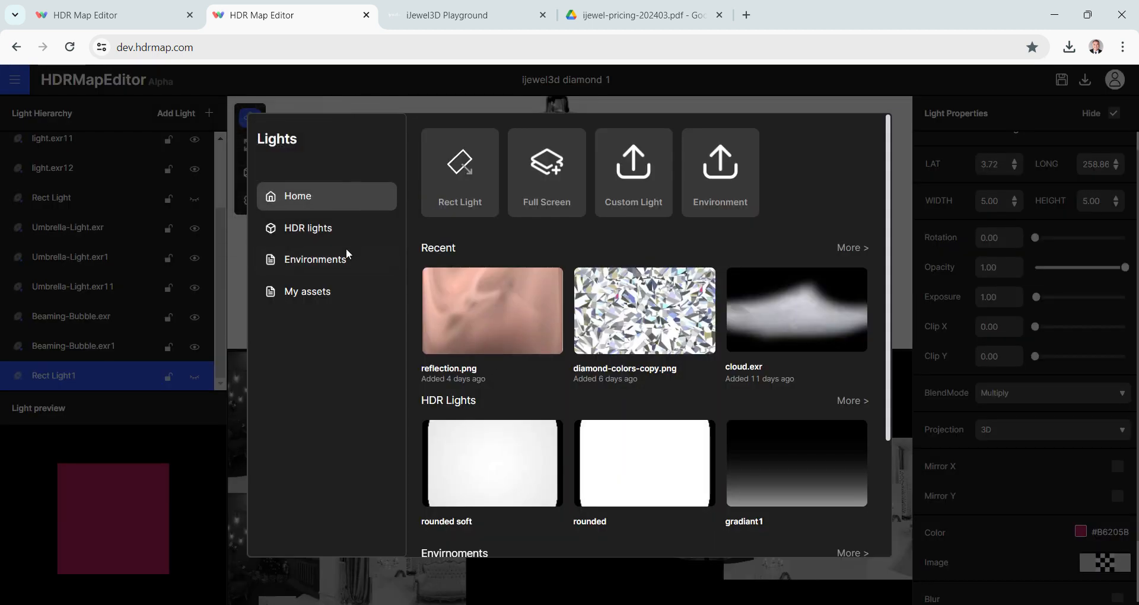
pyautogui.click(342, 226)
pyautogui.scroll(-10, 572, 346)
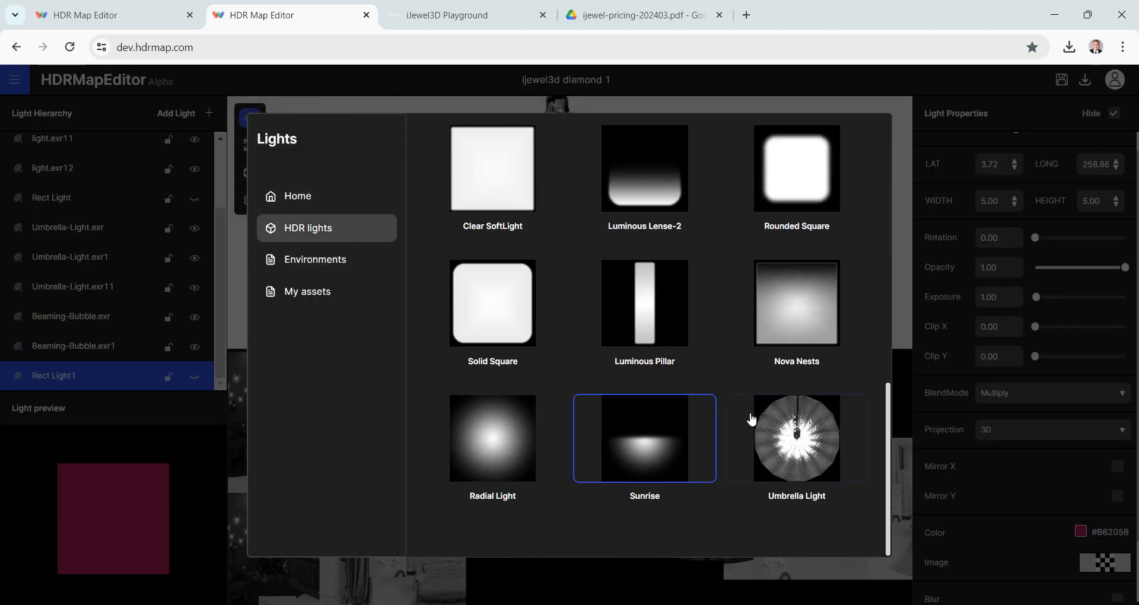
pyautogui.click(803, 456)
# - Tint the new umbrella light red (#D0021B) and move it up so it overlaps the blue umbrella light on the map
pyautogui.scroll(-1, 1088, 437)
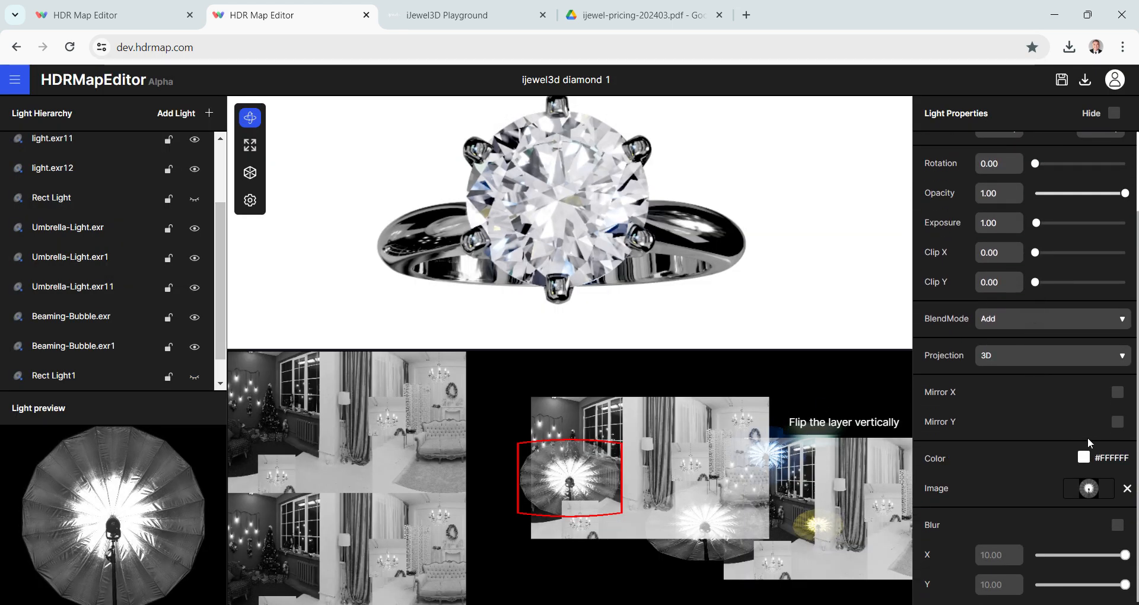
pyautogui.click(1084, 457)
pyautogui.click(952, 402)
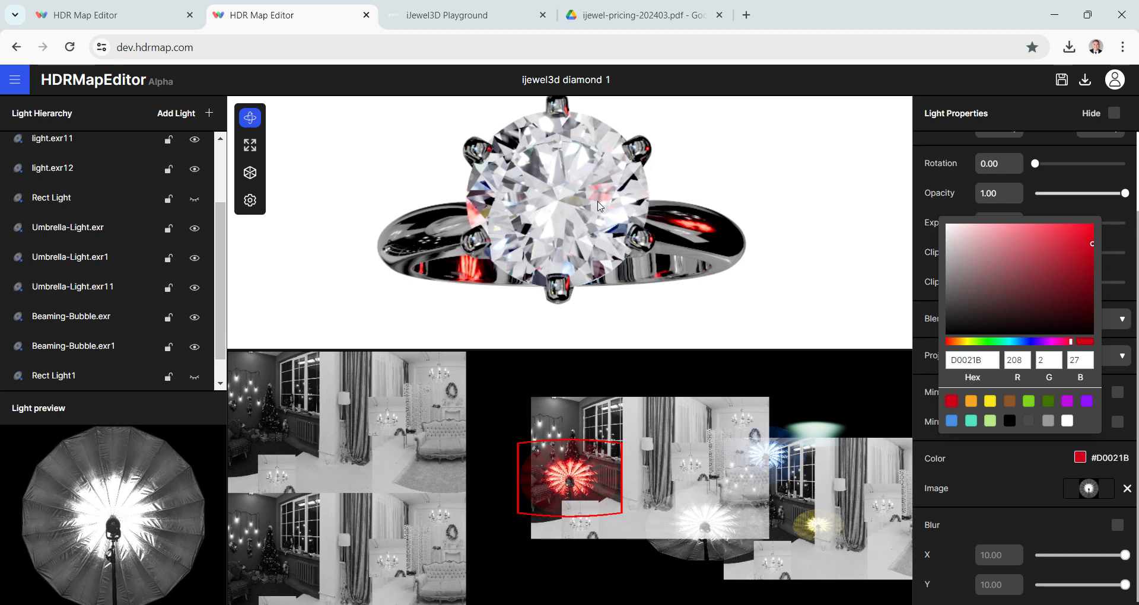
pyautogui.click(568, 473)
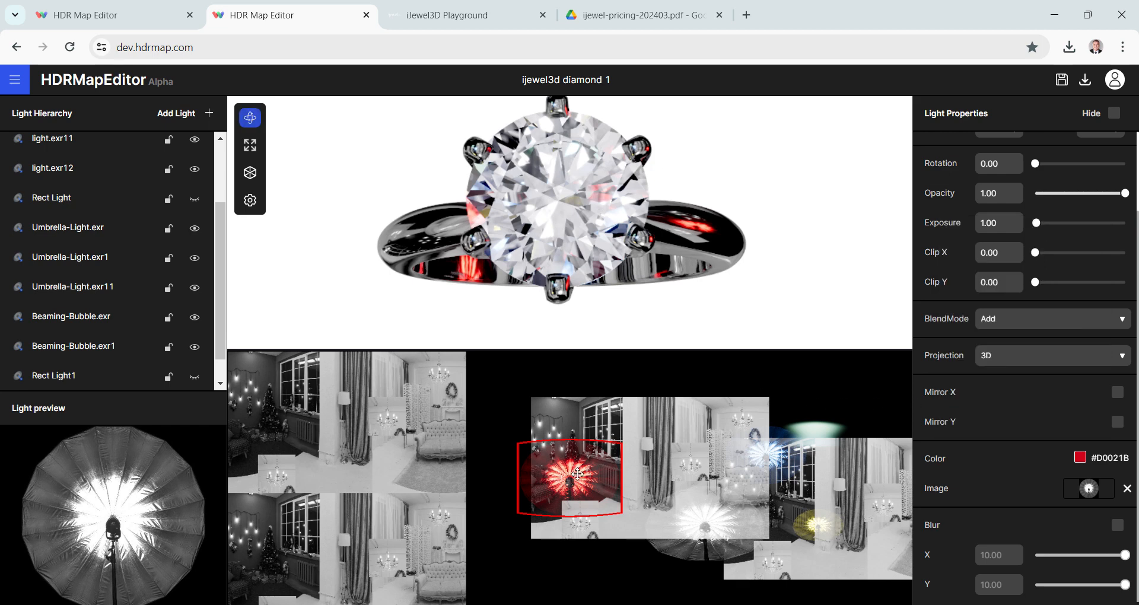
pyautogui.moveTo(568, 474); pyautogui.dragTo(743, 429)
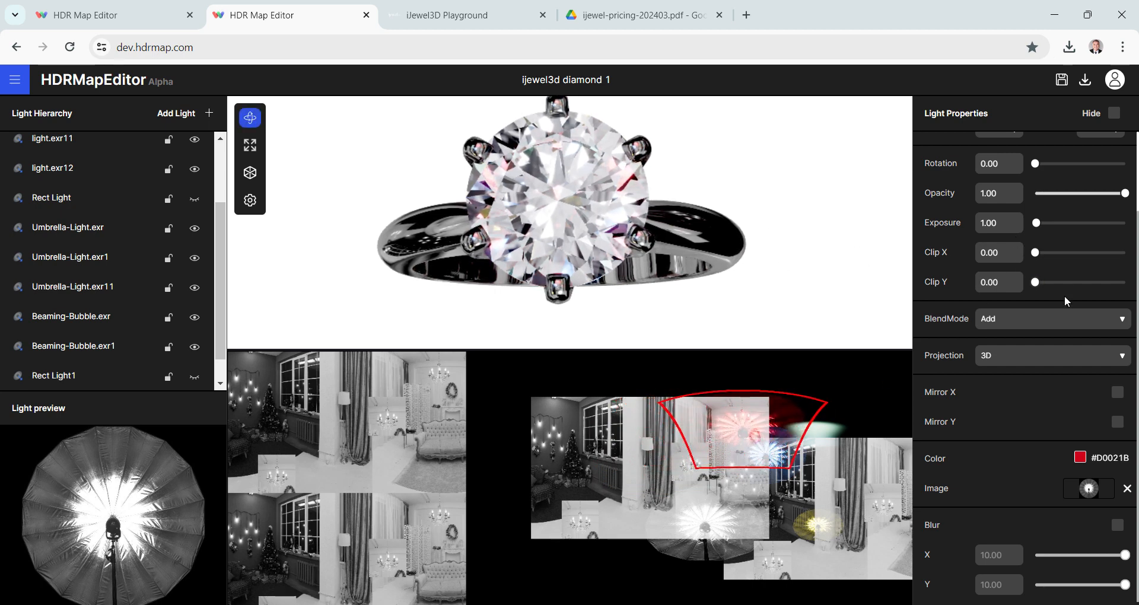
pyautogui.moveTo(722, 273); pyautogui.dragTo(657, 226)
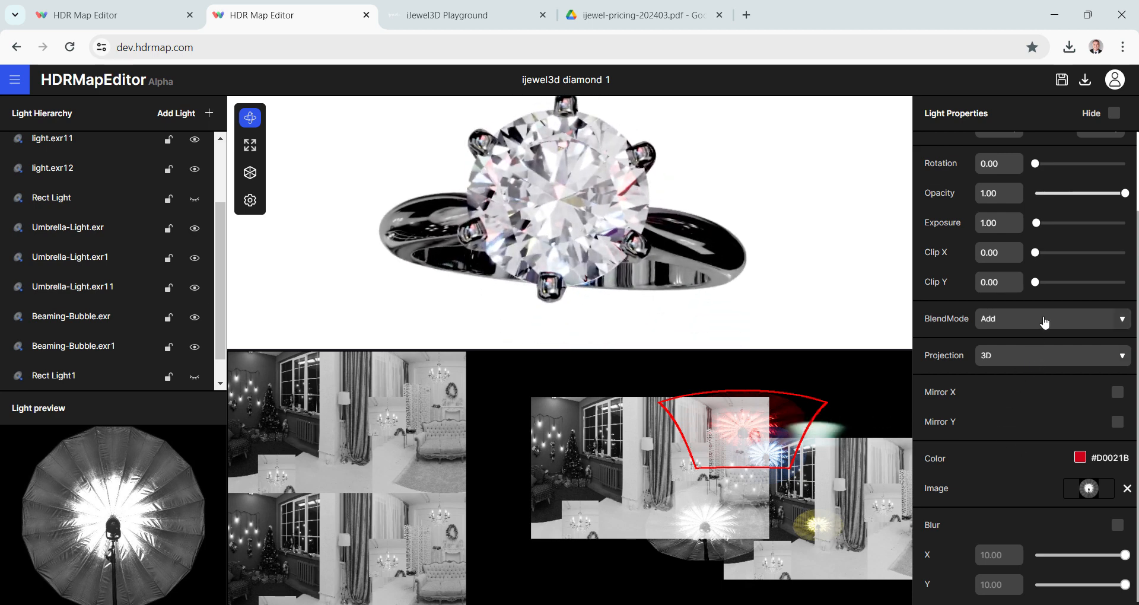
# - Try the Multiply blend mode on the red umbrella light, switch it to Normal, and inspect the ring from another angle
pyautogui.click(1045, 322)
pyautogui.click(990, 368)
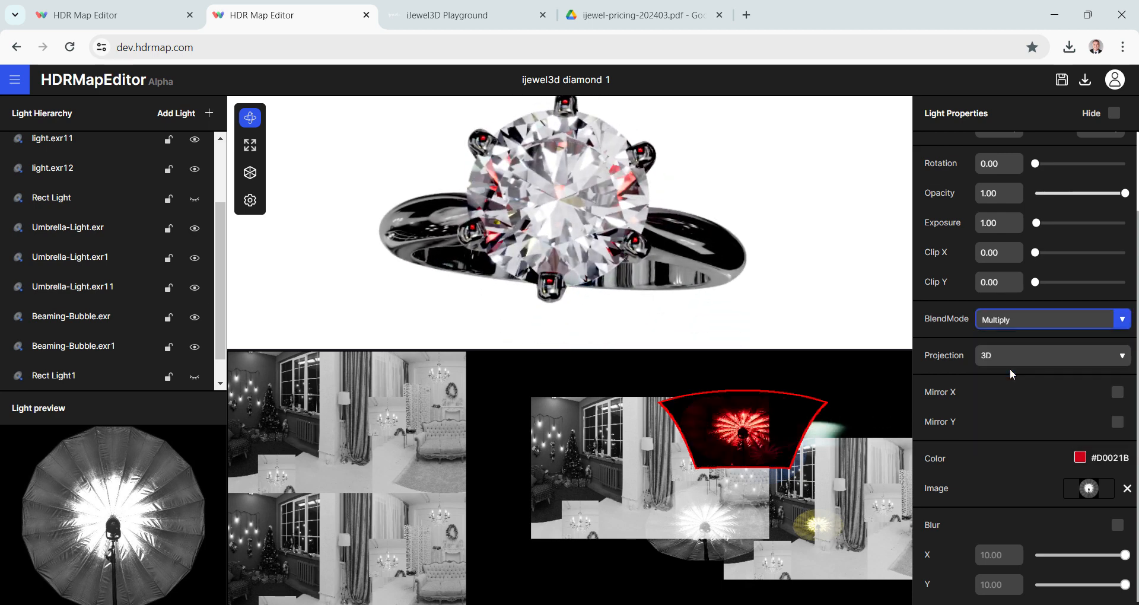
pyautogui.click(1035, 324)
pyautogui.click(1012, 393)
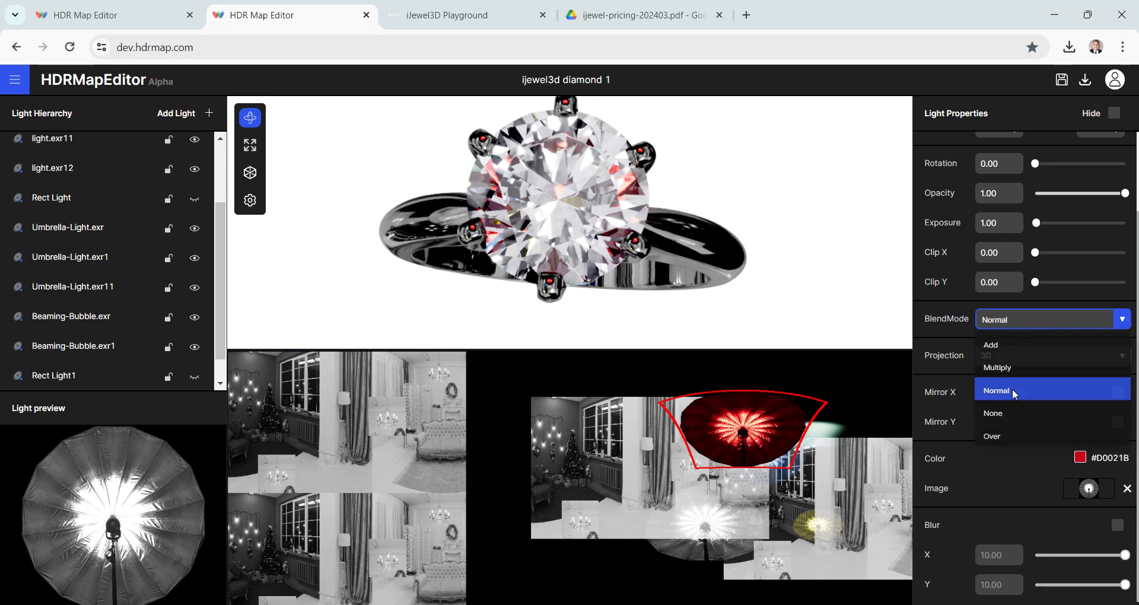
pyautogui.moveTo(670, 267); pyautogui.dragTo(815, 254)
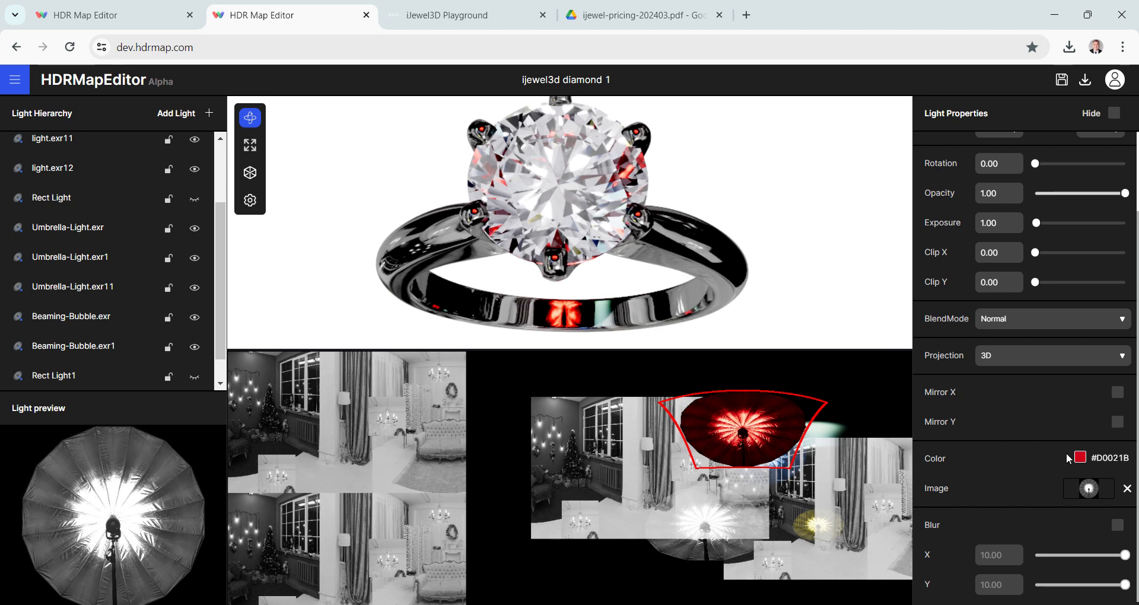
# - Hide the red umbrella light layer and inspect the diamond up close without it
pyautogui.scroll(-2, 148, 305)
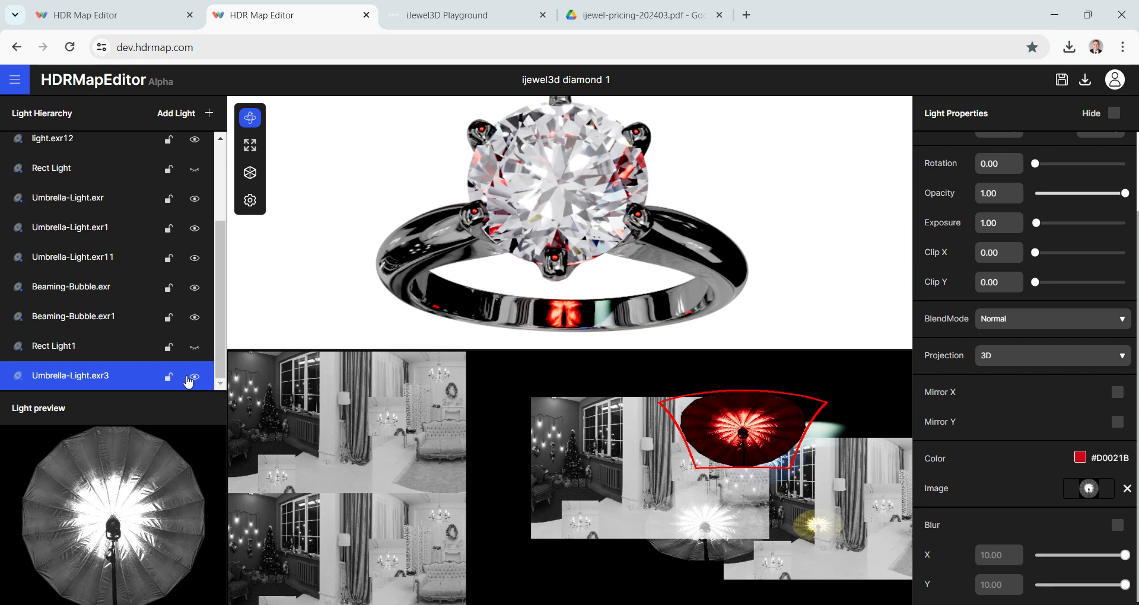
pyautogui.click(196, 379)
pyautogui.moveTo(520, 203); pyautogui.dragTo(560, 172)
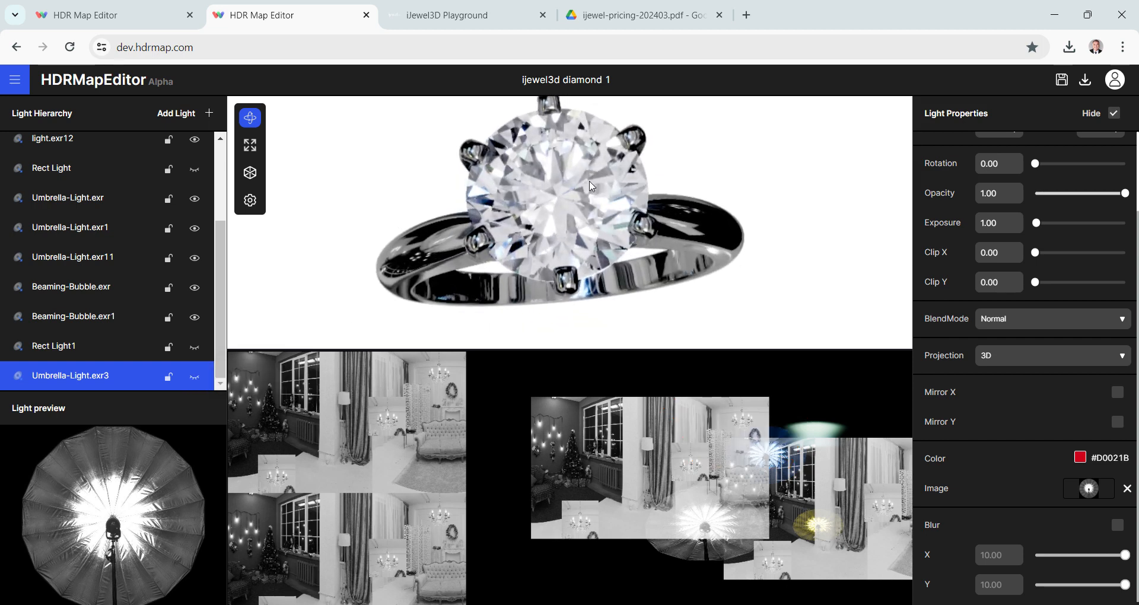
pyautogui.scroll(3, 560, 172)
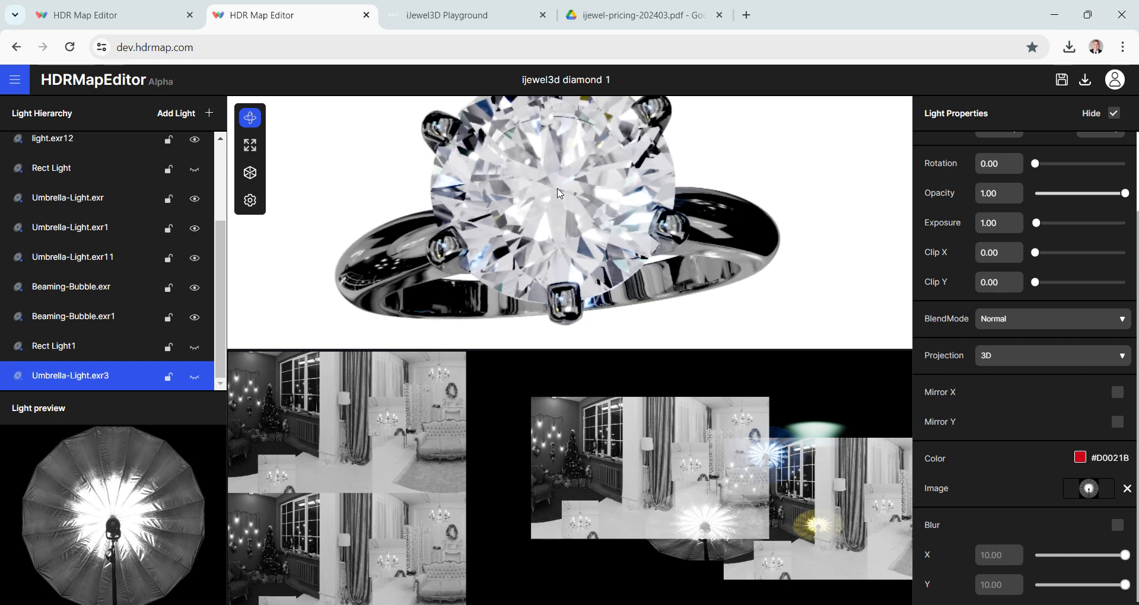
# - Add a Softbox light, place it over the blue umbrella light, and tint it blue (#4A90E2) after trying turquoise (#50E3C2)
pyautogui.click(189, 115)
pyautogui.click(274, 153)
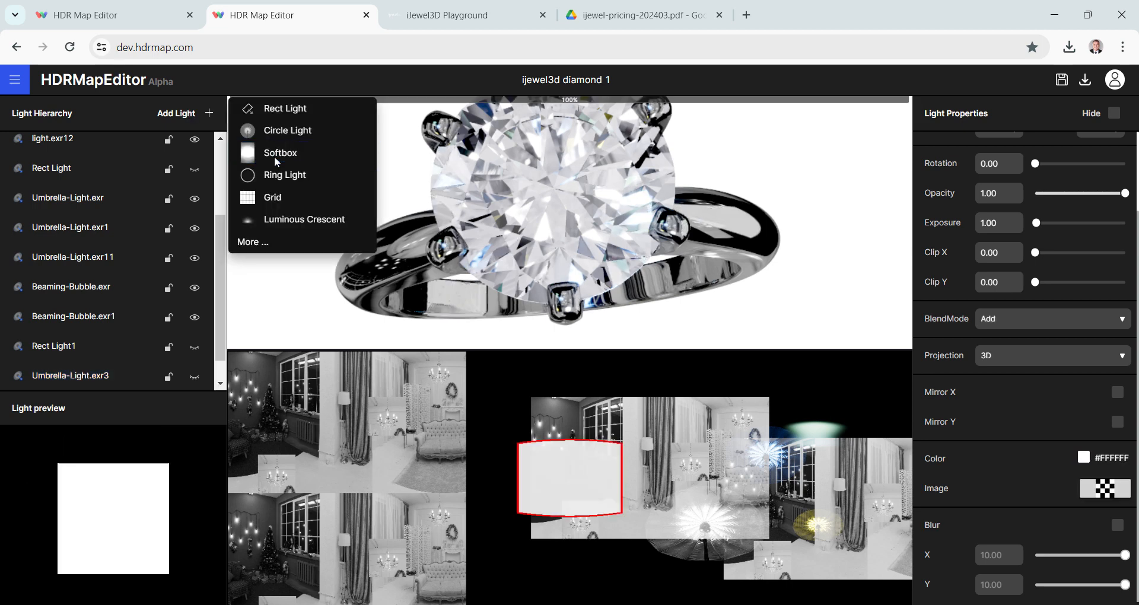
pyautogui.moveTo(570, 492); pyautogui.dragTo(746, 468)
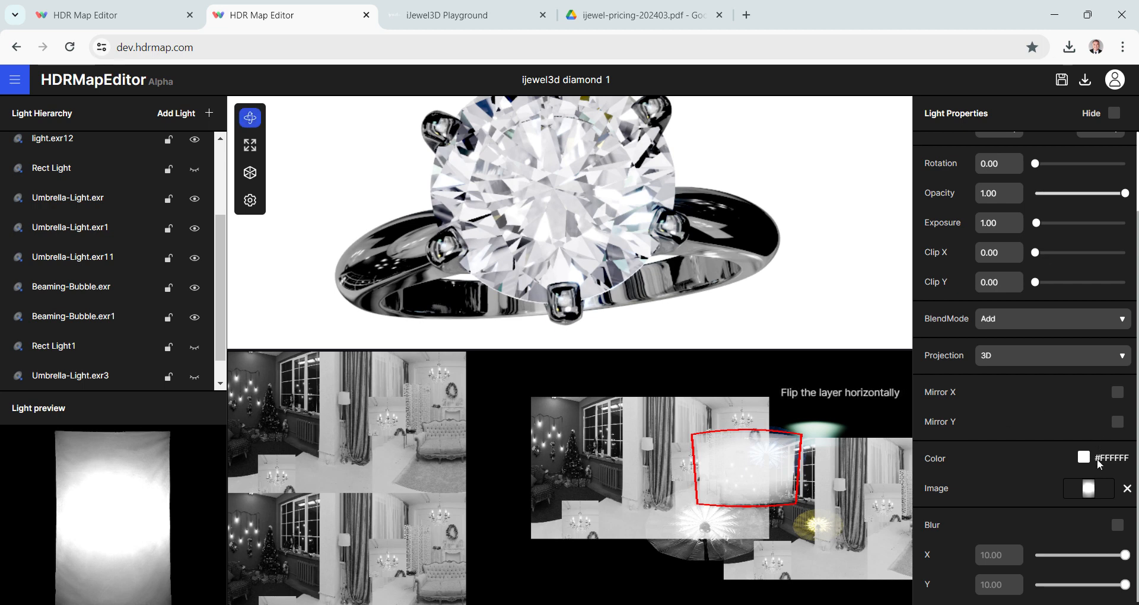
pyautogui.click(1084, 458)
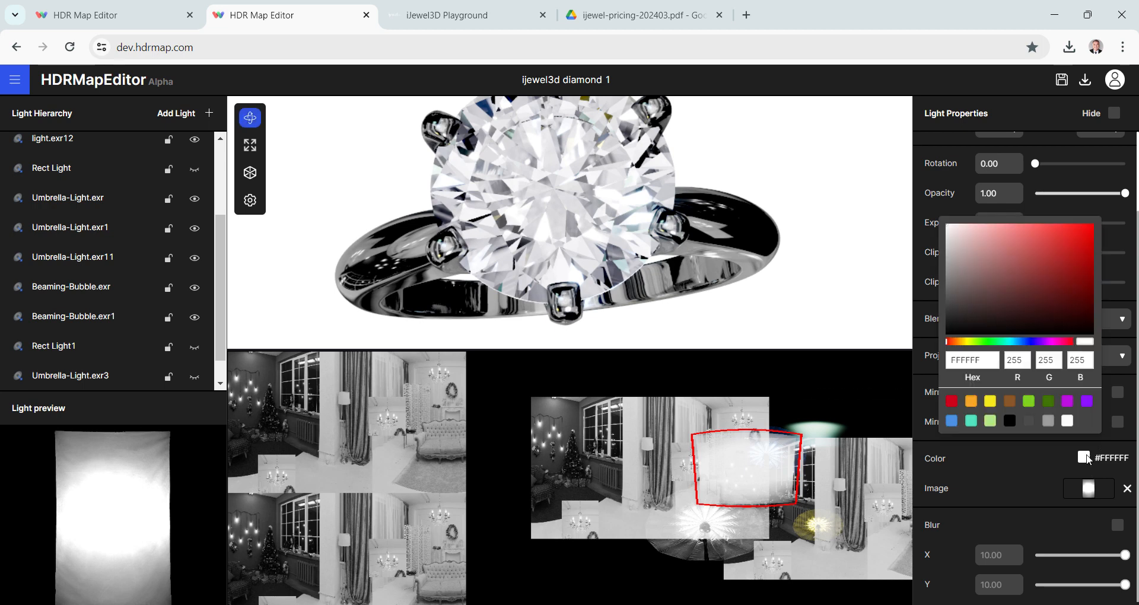
pyautogui.click(971, 422)
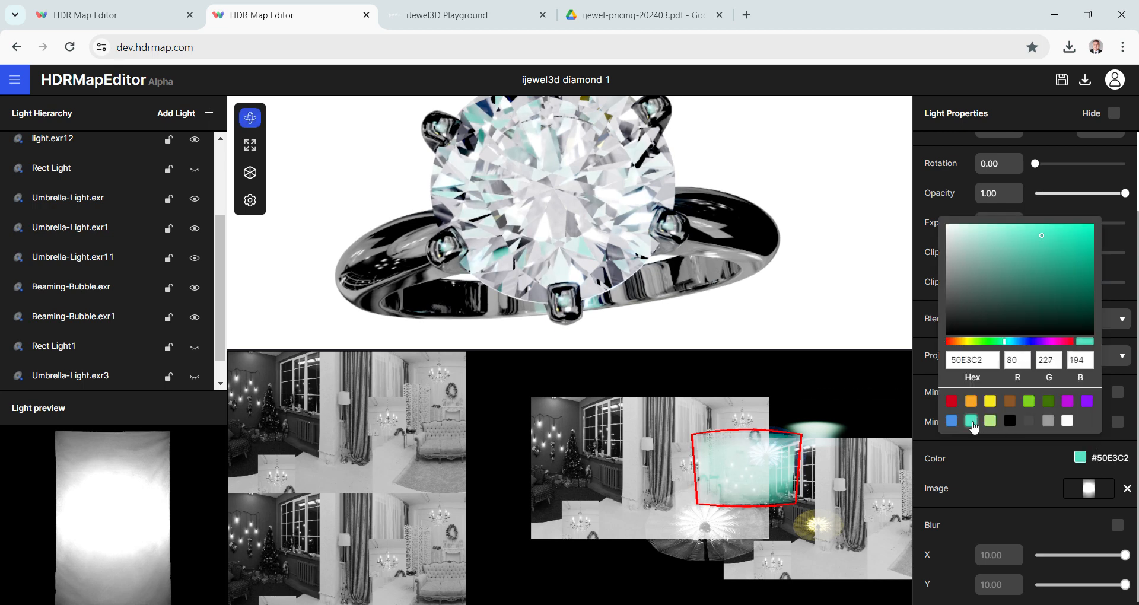
pyautogui.click(952, 422)
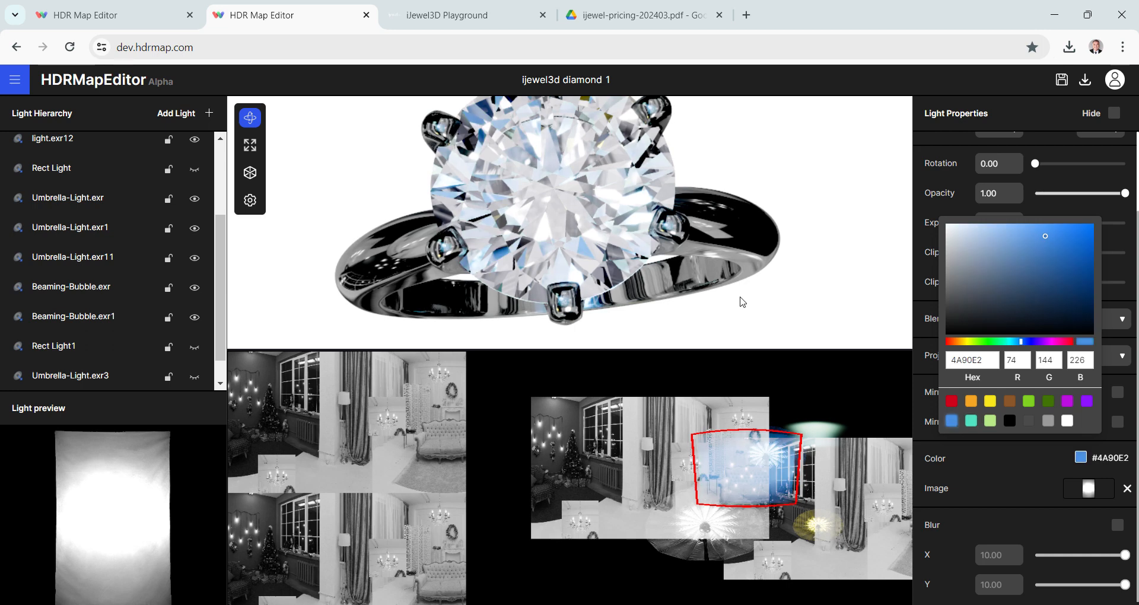
# - Move the blue softbox down over the white umbrella light near the floor and set its blend mode to Normal
pyautogui.moveTo(751, 465); pyautogui.dragTo(698, 533)
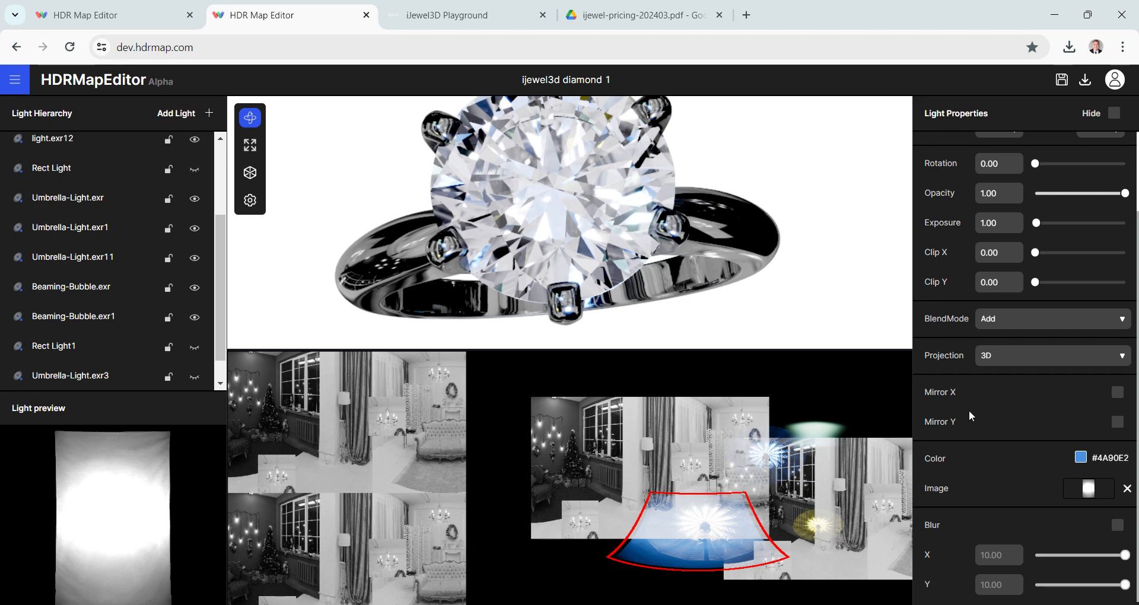
pyautogui.click(1033, 325)
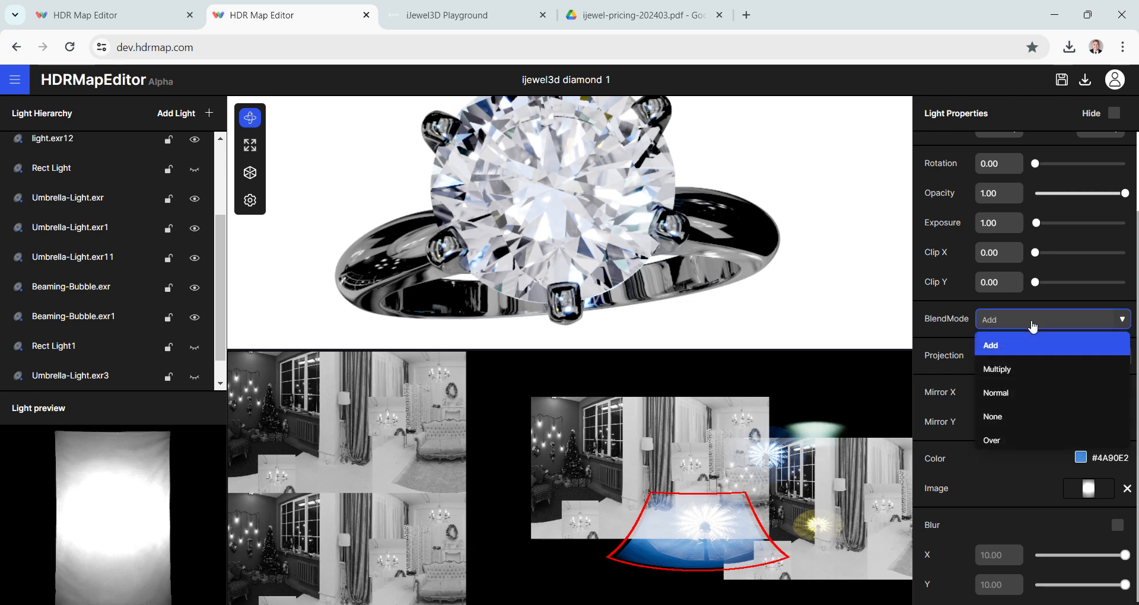
pyautogui.click(1011, 392)
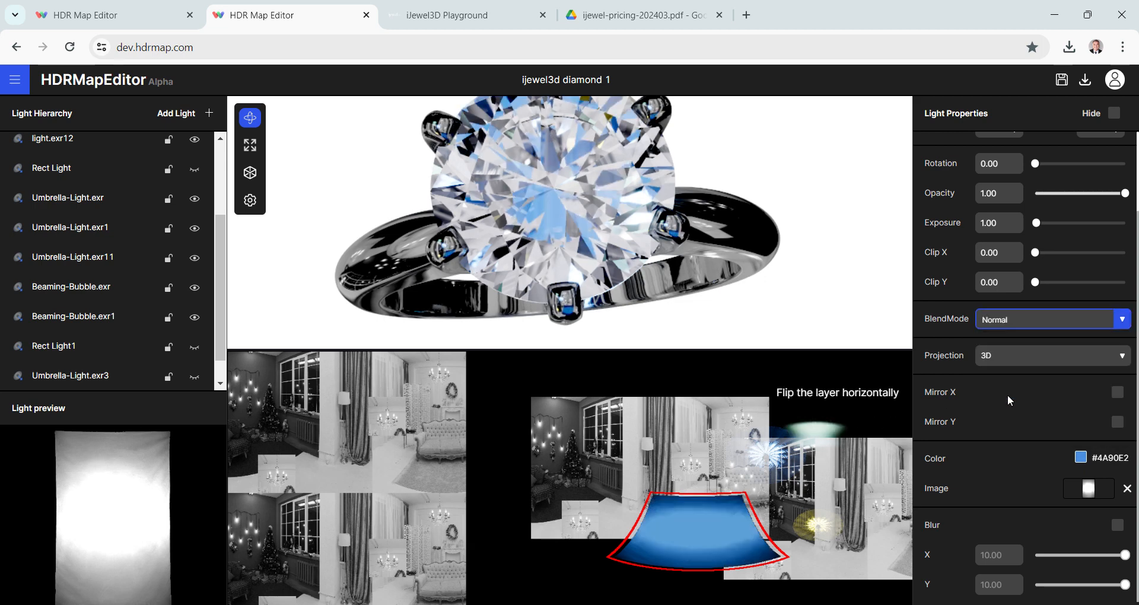
# - Lower the blue softbox's opacity to 0.48 and inspect the ring from the side
pyautogui.click(1083, 193)
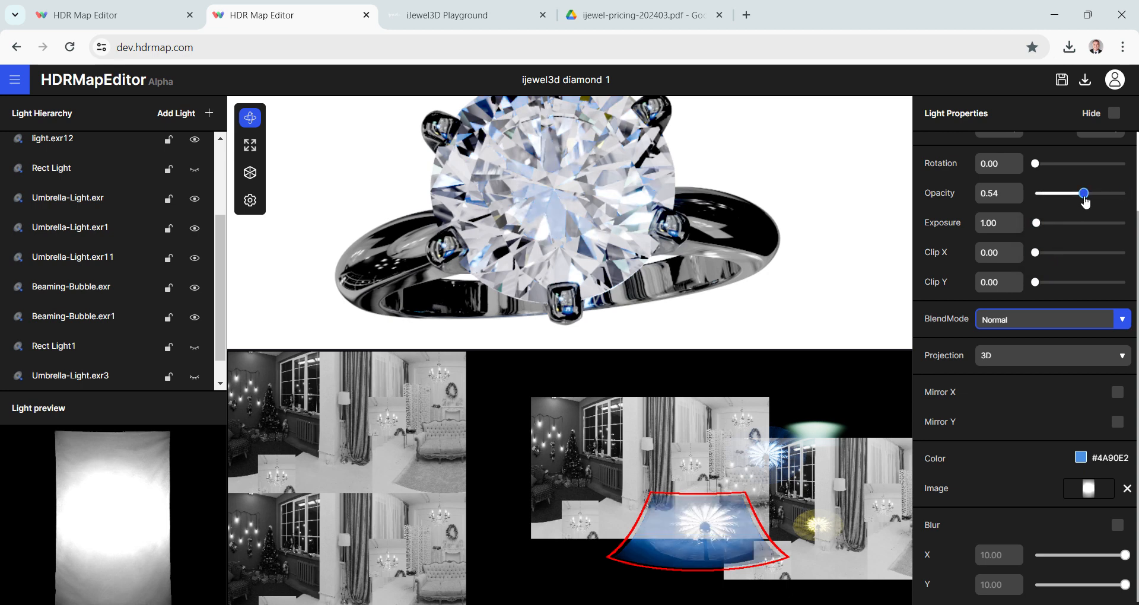
pyautogui.moveTo(1085, 199); pyautogui.dragTo(1079, 199)
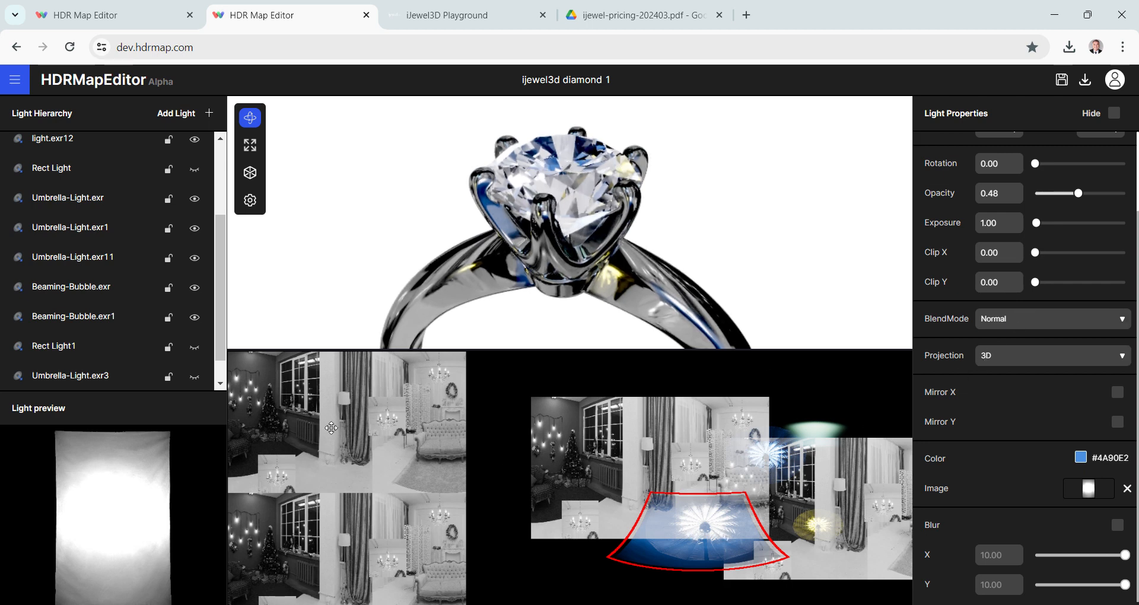
pyautogui.scroll(-1, 144, 315)
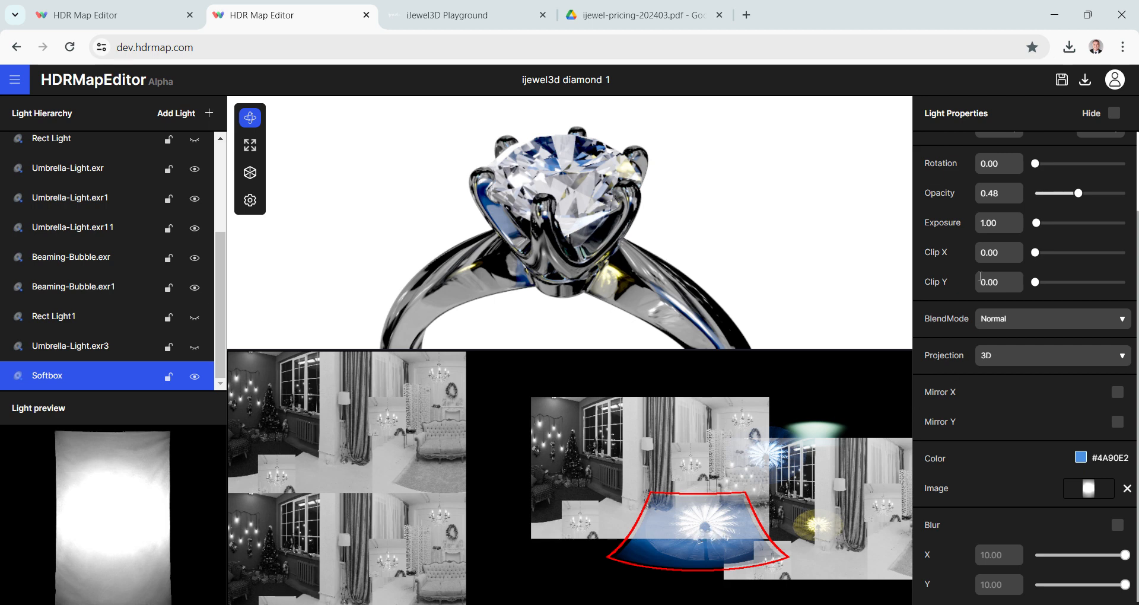
# - Set the blue softbox's width and height to 8
pyautogui.scroll(2, 1043, 237)
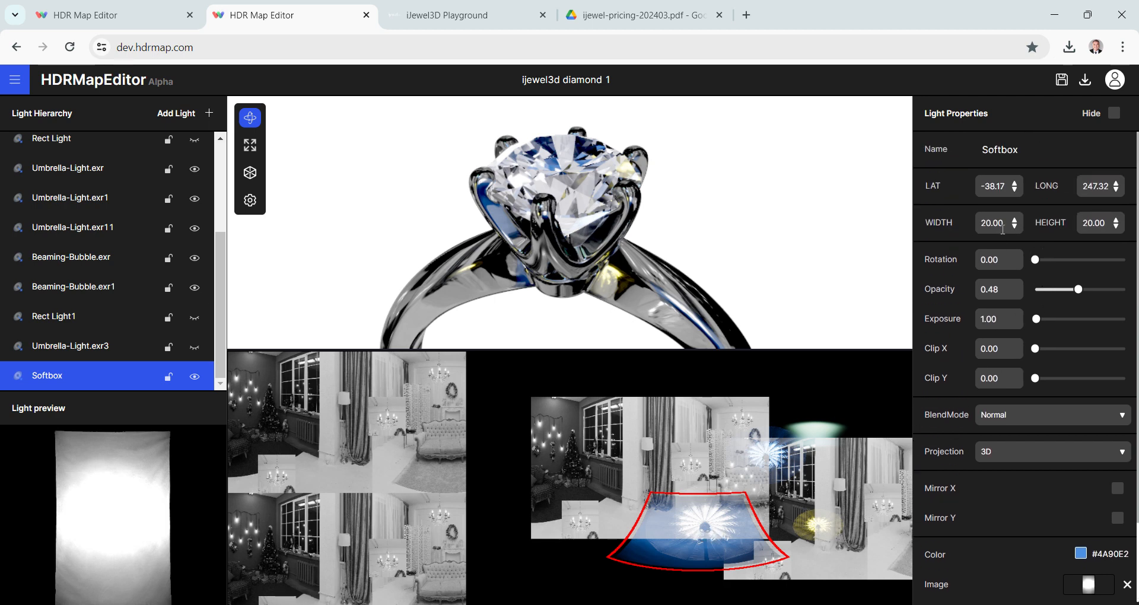
pyautogui.doubleClick(992, 225)
pyautogui.write('8')
pyautogui.doubleClick(1097, 228)
pyautogui.write('8')
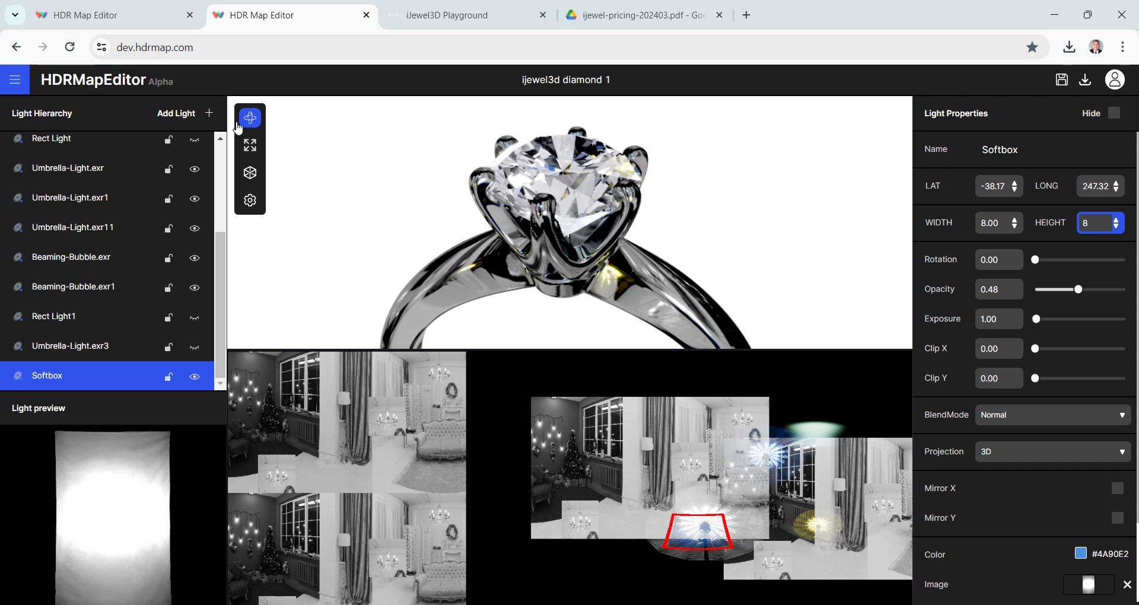
# - Add a Sunrise light from the HDR lights library and place it high on the map, at about latitude 61, longitude 131
pyautogui.click(175, 116)
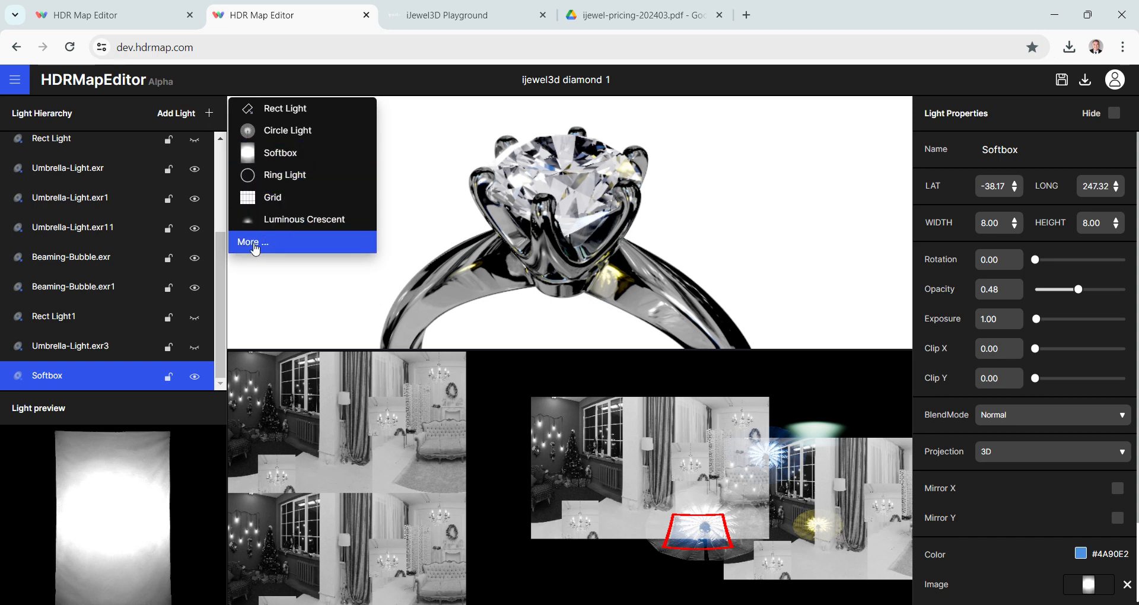
pyautogui.click(255, 244)
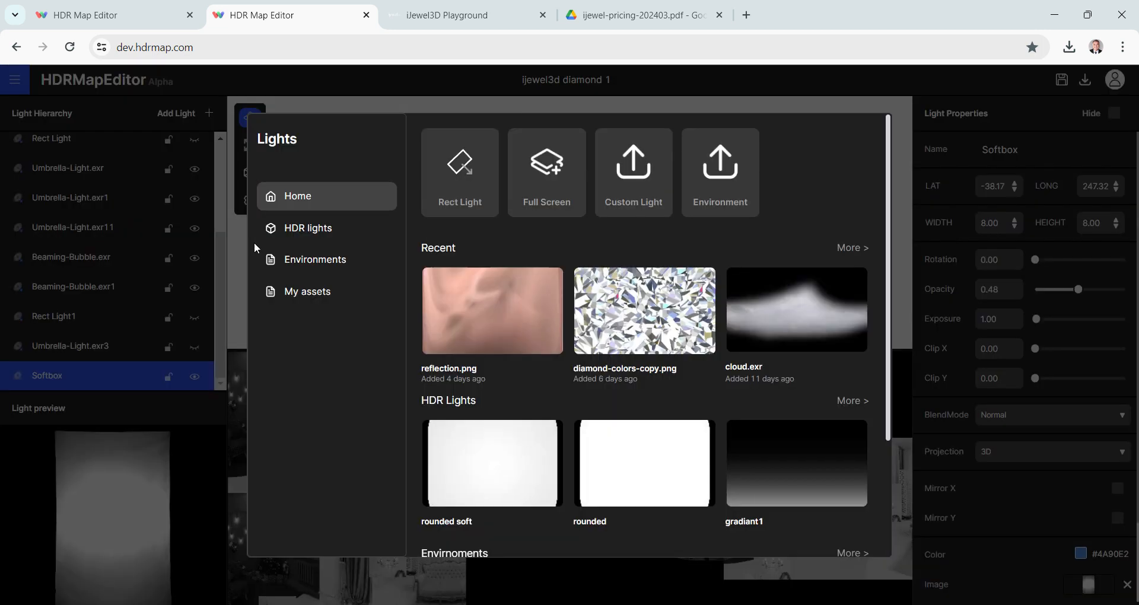
pyautogui.click(285, 236)
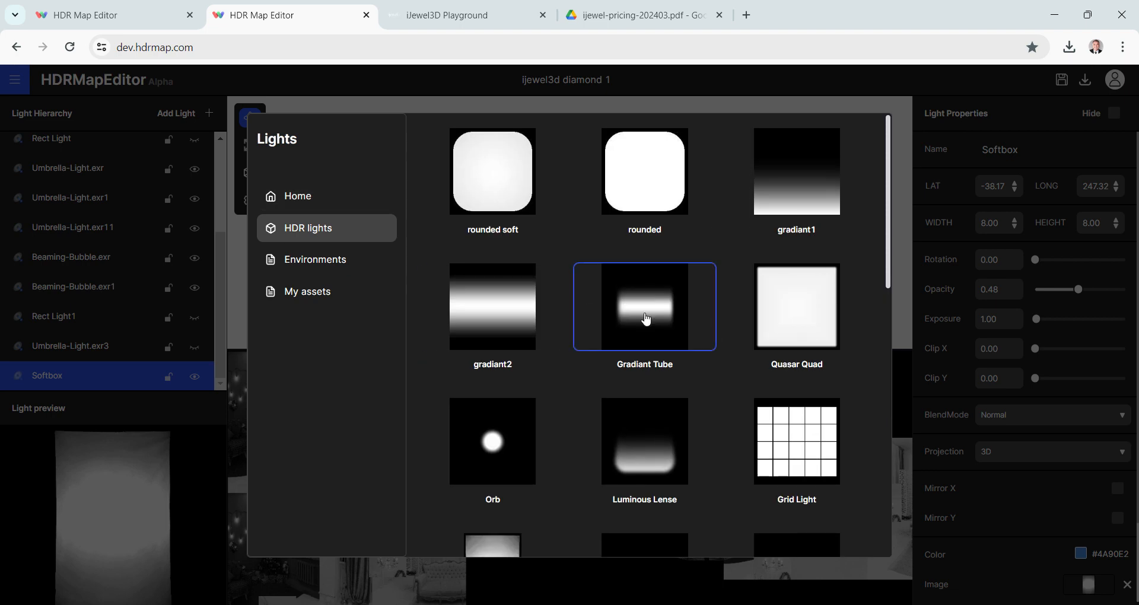
pyautogui.scroll(-4, 644, 318)
pyautogui.scroll(3, 652, 249)
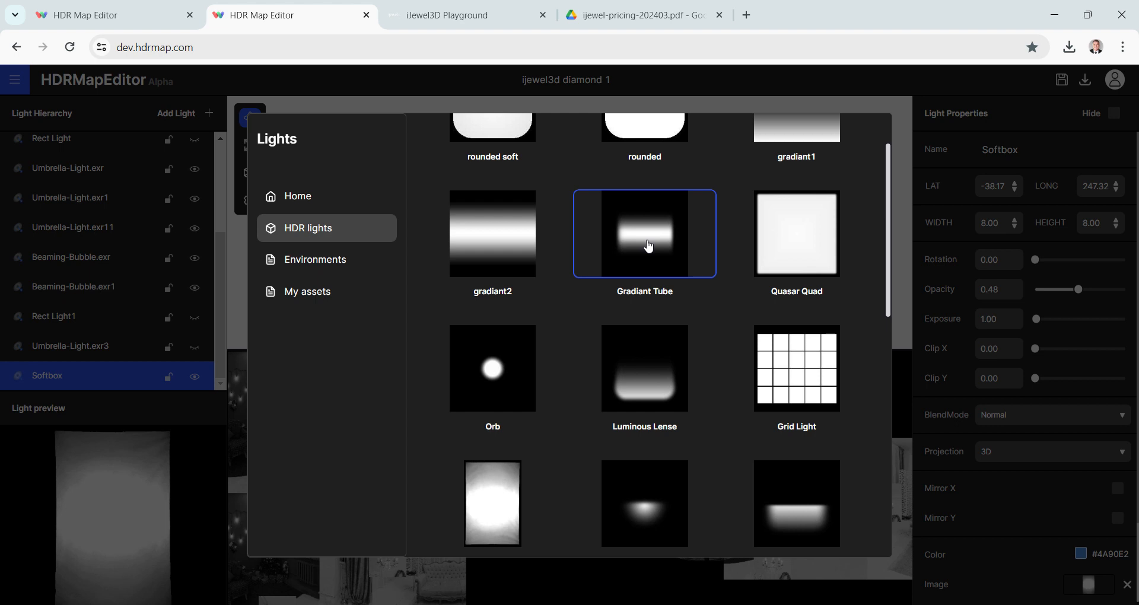
pyautogui.scroll(-2, 648, 246)
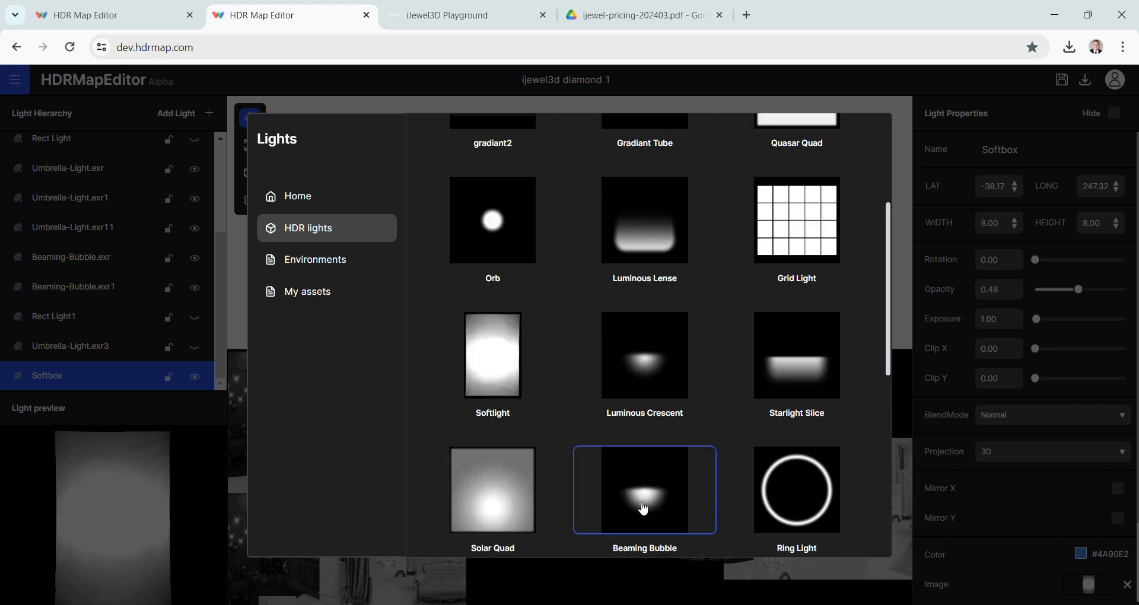
pyautogui.scroll(-6, 644, 508)
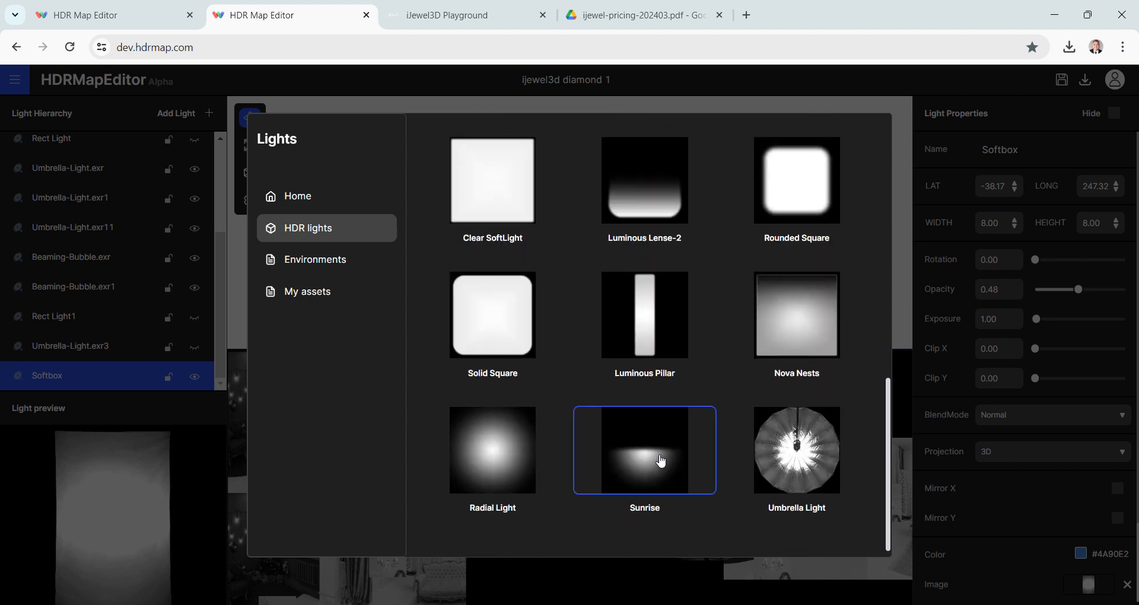
pyautogui.click(661, 462)
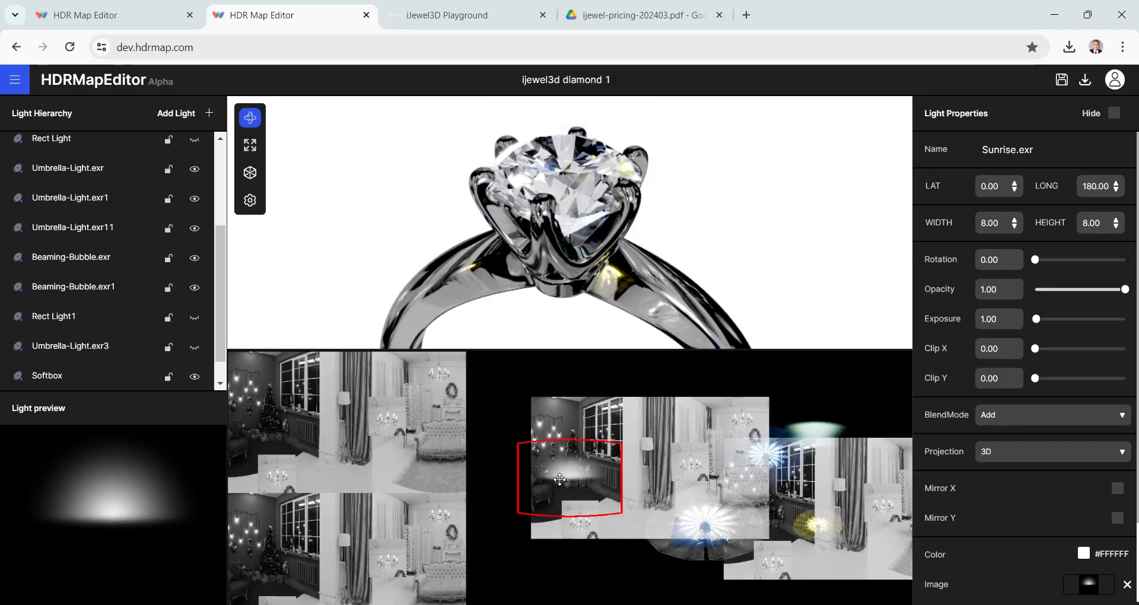
pyautogui.moveTo(559, 480); pyautogui.dragTo(478, 392)
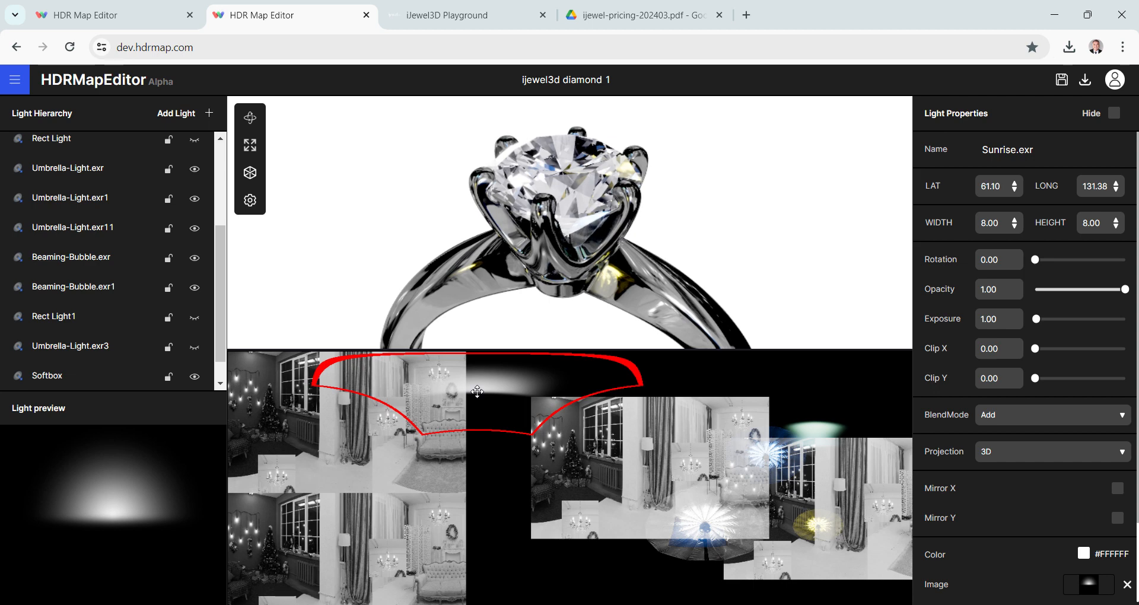
# - Toggle the Sunrise light's visibility to compare the ring with and without it, leaving it shown
pyautogui.scroll(-1, 191, 344)
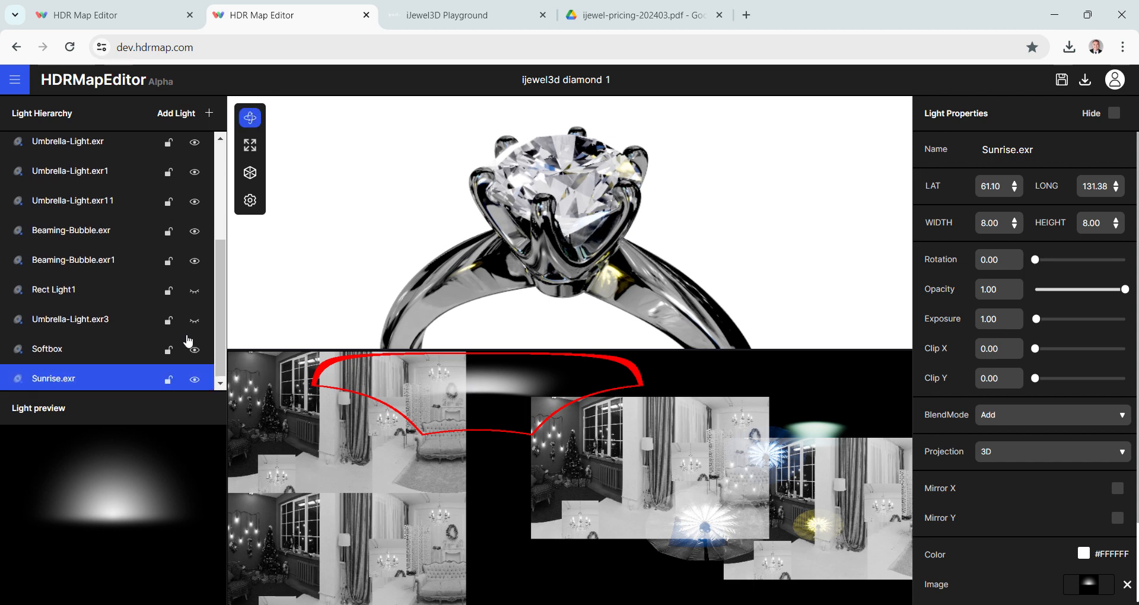
pyautogui.click(193, 379)
pyautogui.click(192, 380)
pyautogui.click(192, 380)
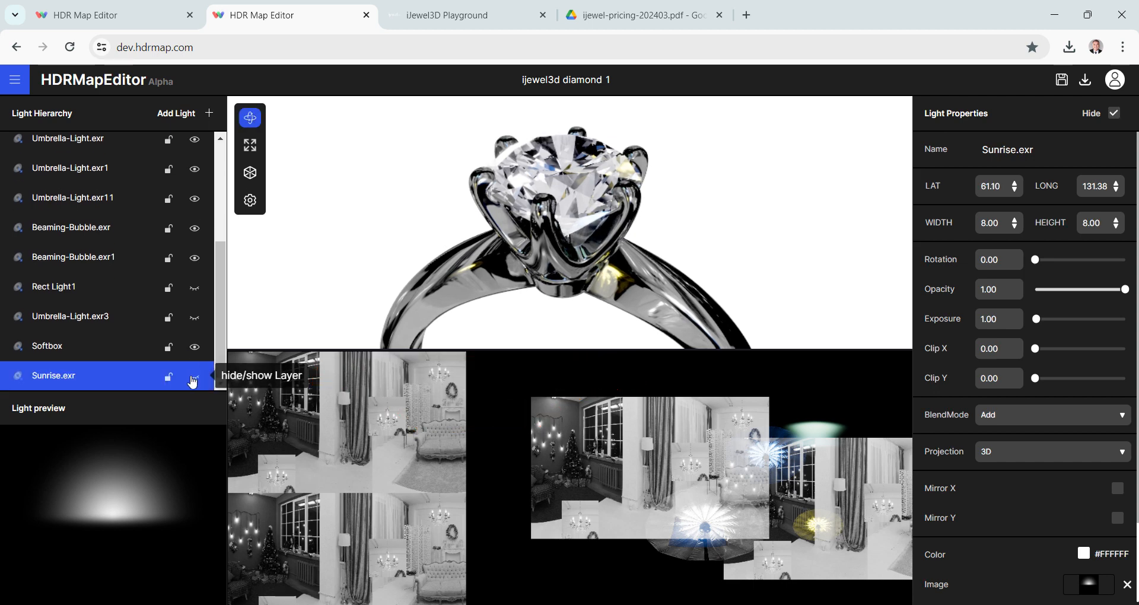
pyautogui.click(193, 379)
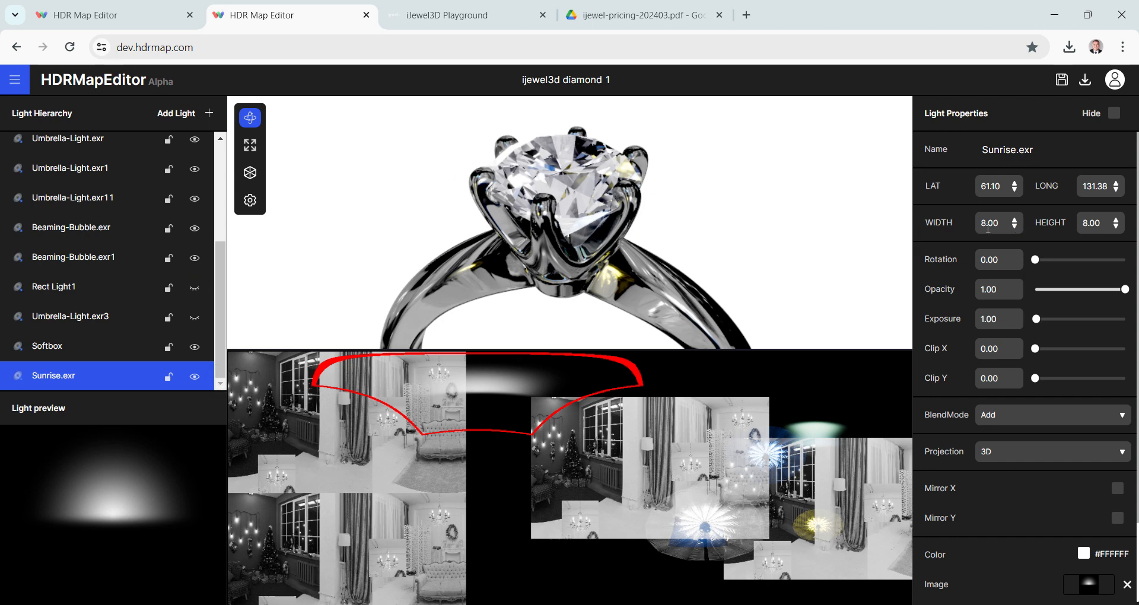
# - Set the Sunrise light's width to 4 and move it to about latitude 52, longitude 154
pyautogui.click(997, 225)
pyautogui.write('4')
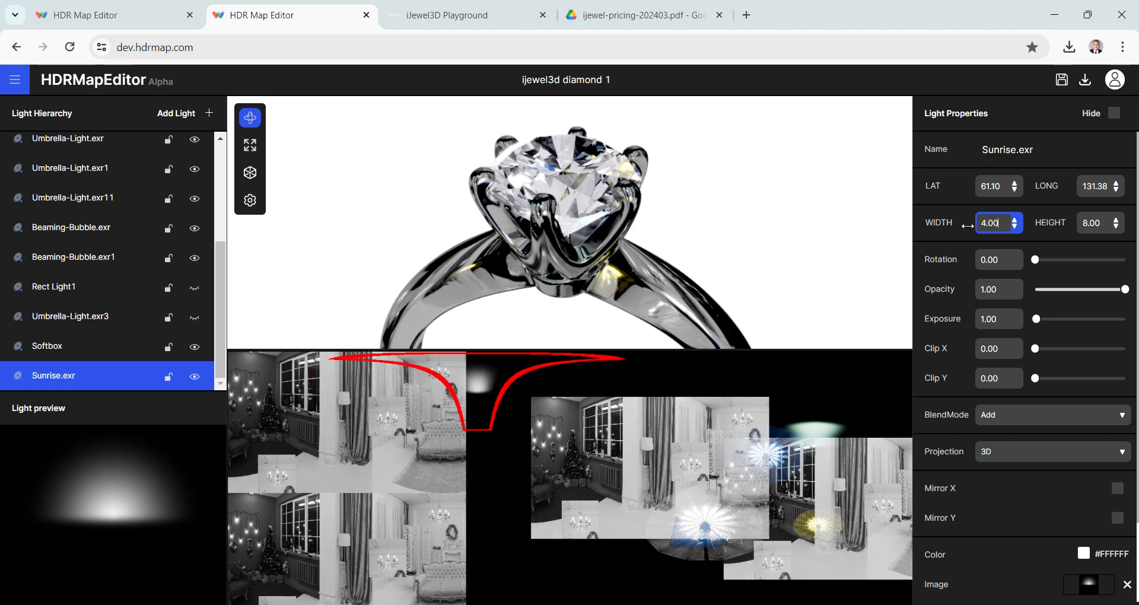
pyautogui.moveTo(474, 384); pyautogui.dragTo(521, 404)
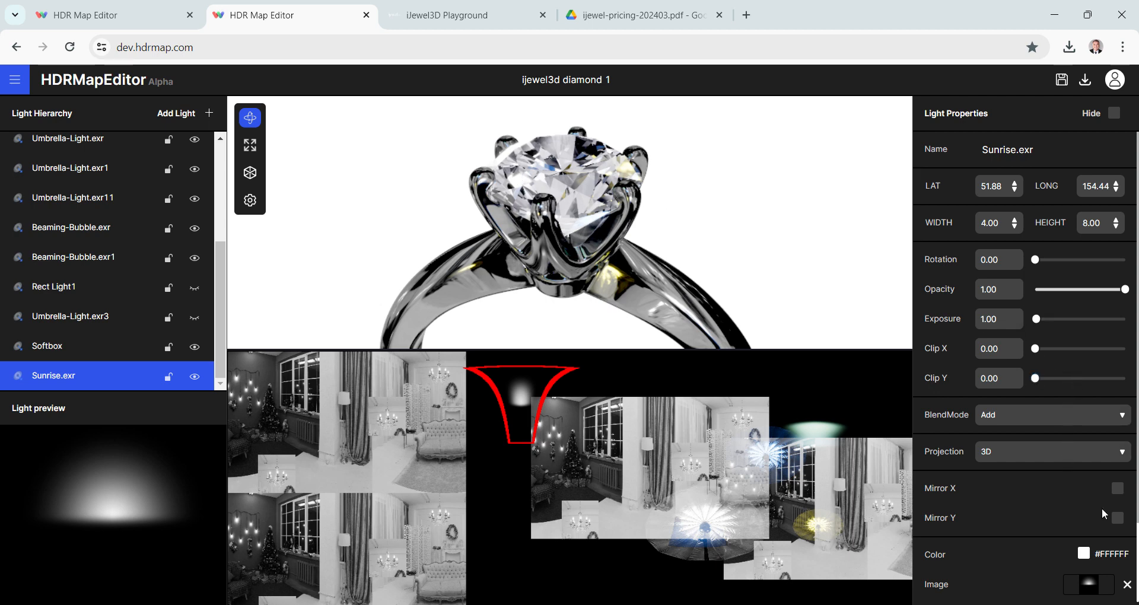
# - Tint the Sunrise light pale blue (#C7DDF8), starting from the blue swatch #4A90E2
pyautogui.click(1084, 554)
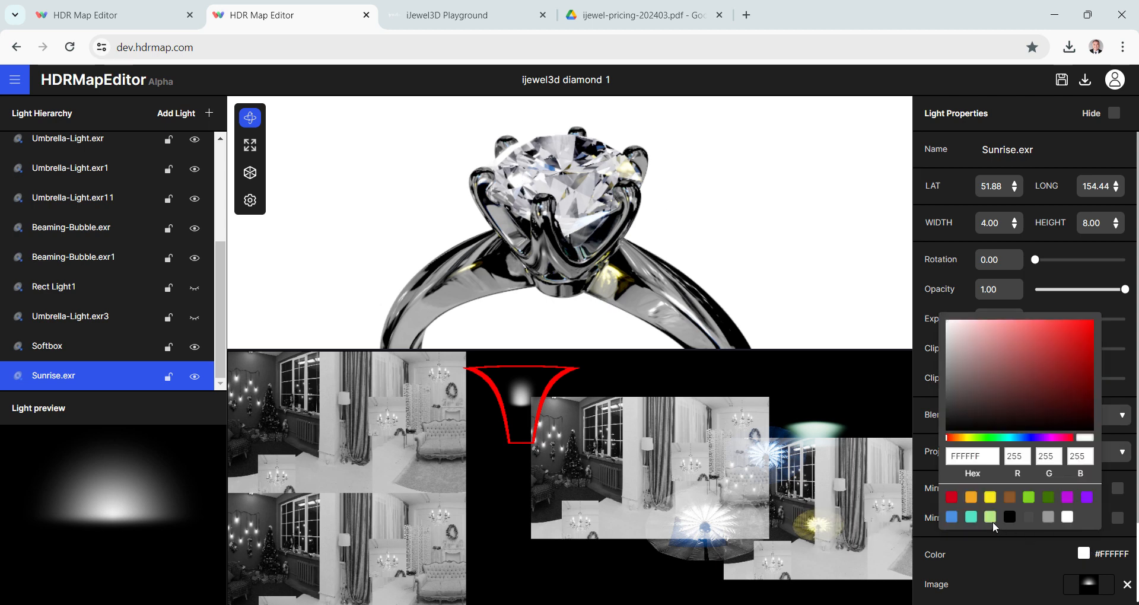
pyautogui.click(951, 518)
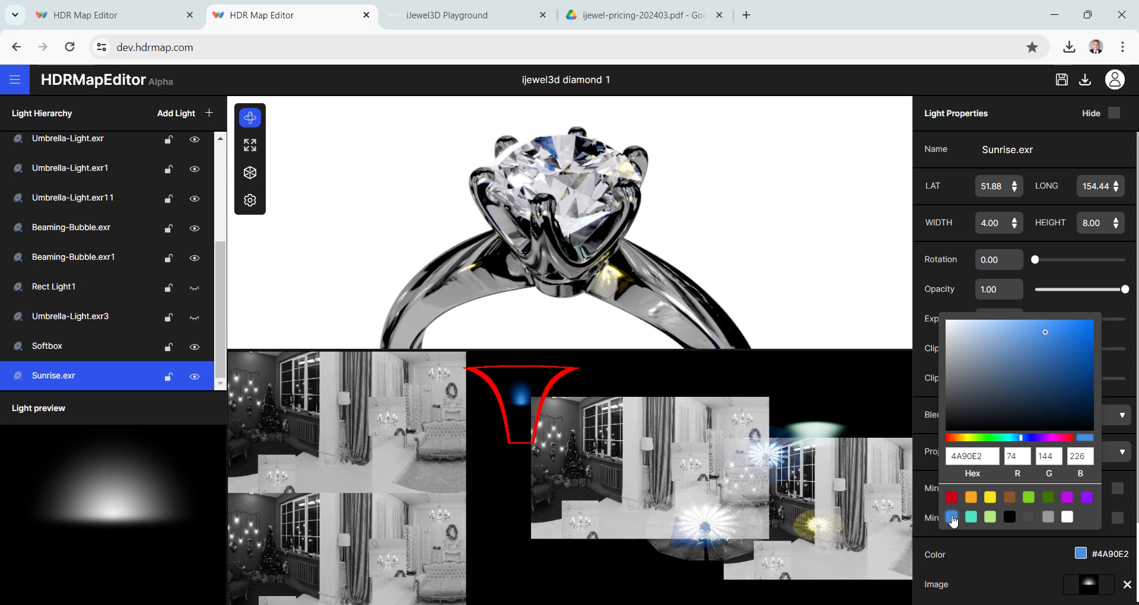
pyautogui.click(994, 331)
pyautogui.moveTo(993, 330)
pyautogui.mouseDown()
pyautogui.moveTo(965, 328)
pyautogui.moveTo(976, 327)
pyautogui.mouseUp()
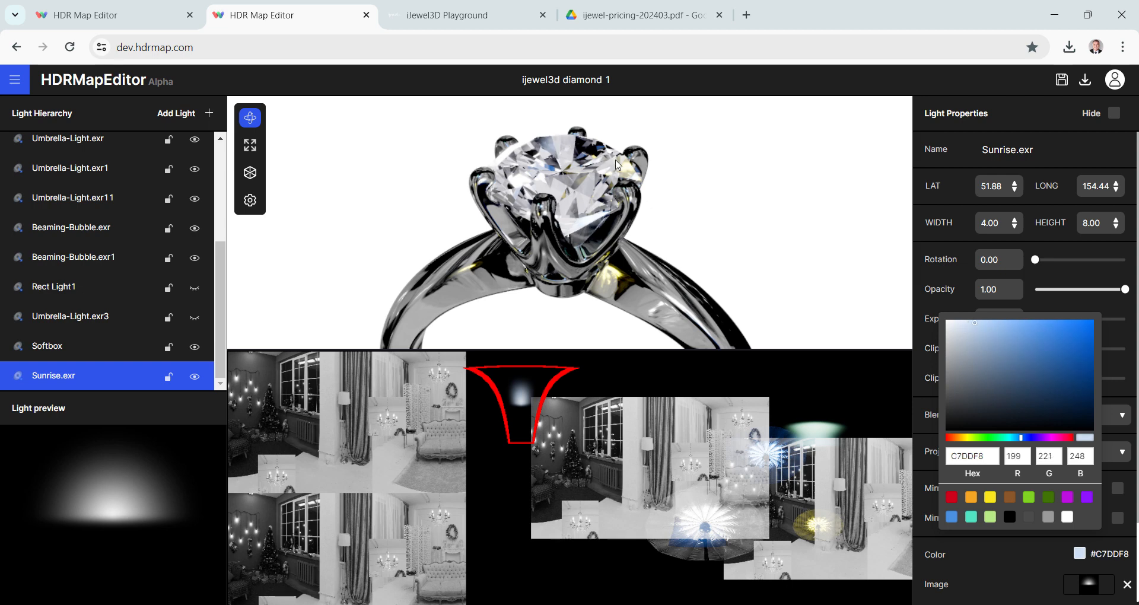
pyautogui.click(662, 208)
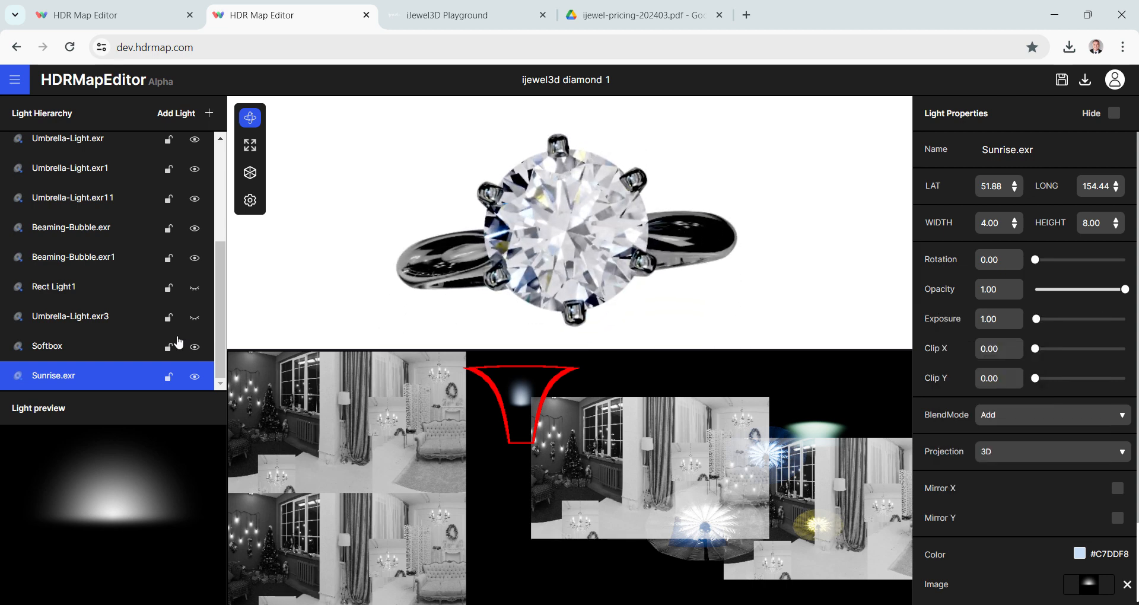
# - Toggle the pale blue Sunrise light off and on, ending with it shown, and inspect the diamond from several angles
pyautogui.click(198, 378)
pyautogui.click(198, 378)
pyautogui.click(198, 379)
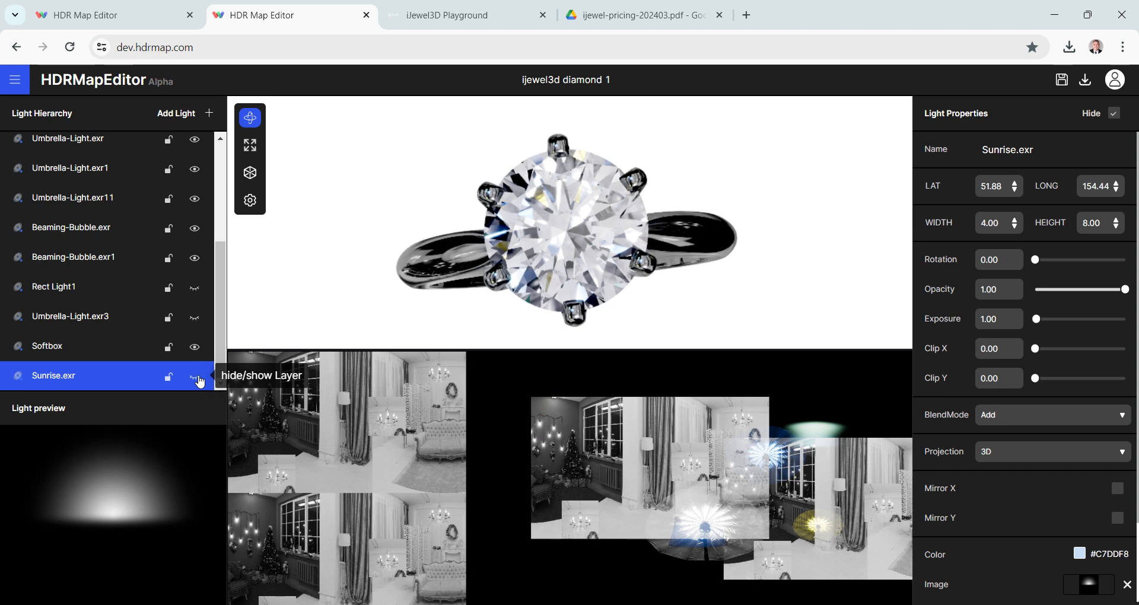
pyautogui.click(198, 379)
pyautogui.click(198, 379)
pyautogui.click(198, 378)
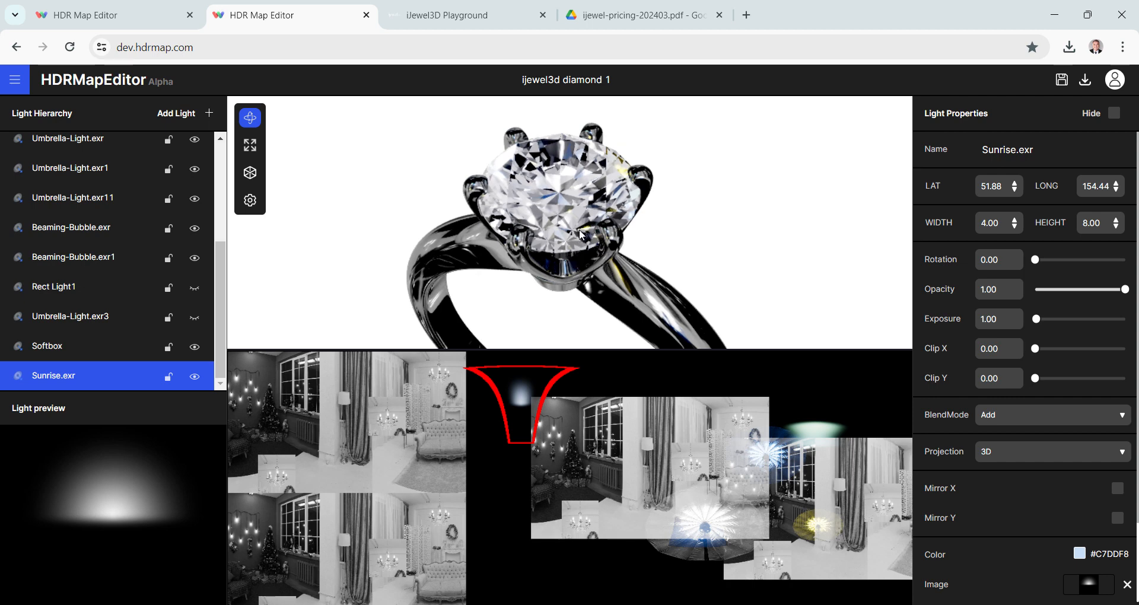
pyautogui.moveTo(567, 155); pyautogui.dragTo(575, 223)
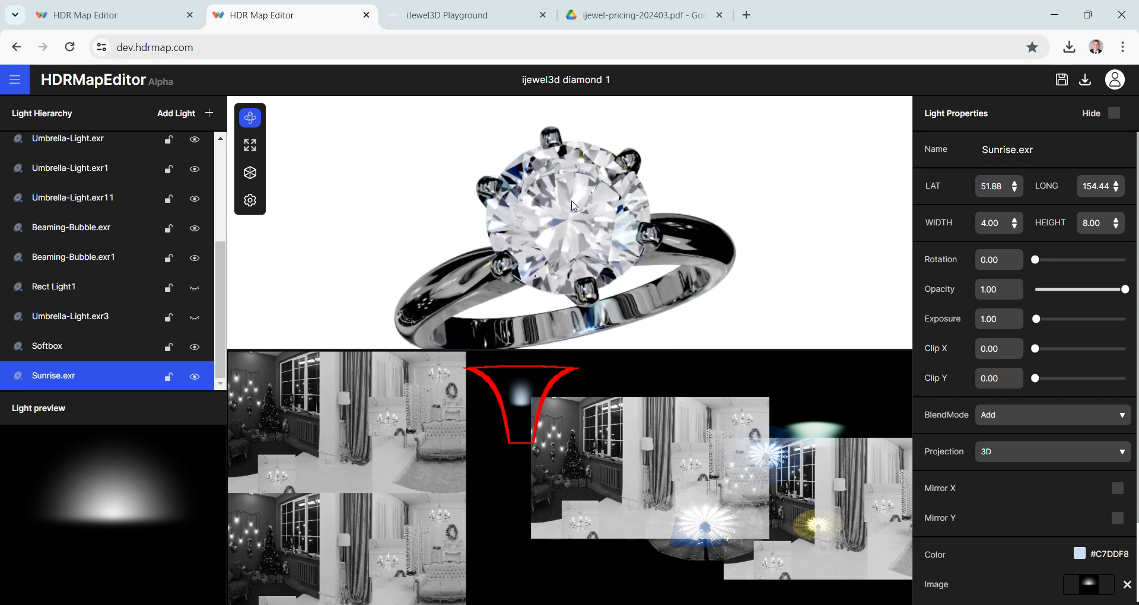
# - Add another Softbox light and place it beside the blue umbrella light, at about latitude 4, longitude 271
pyautogui.click(172, 114)
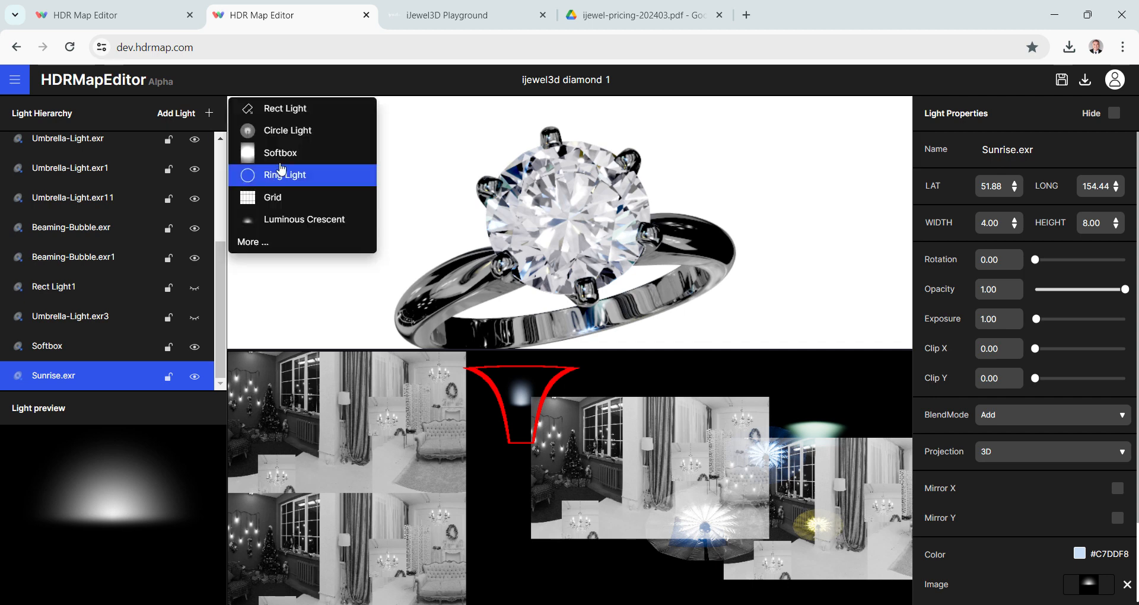
pyautogui.click(282, 153)
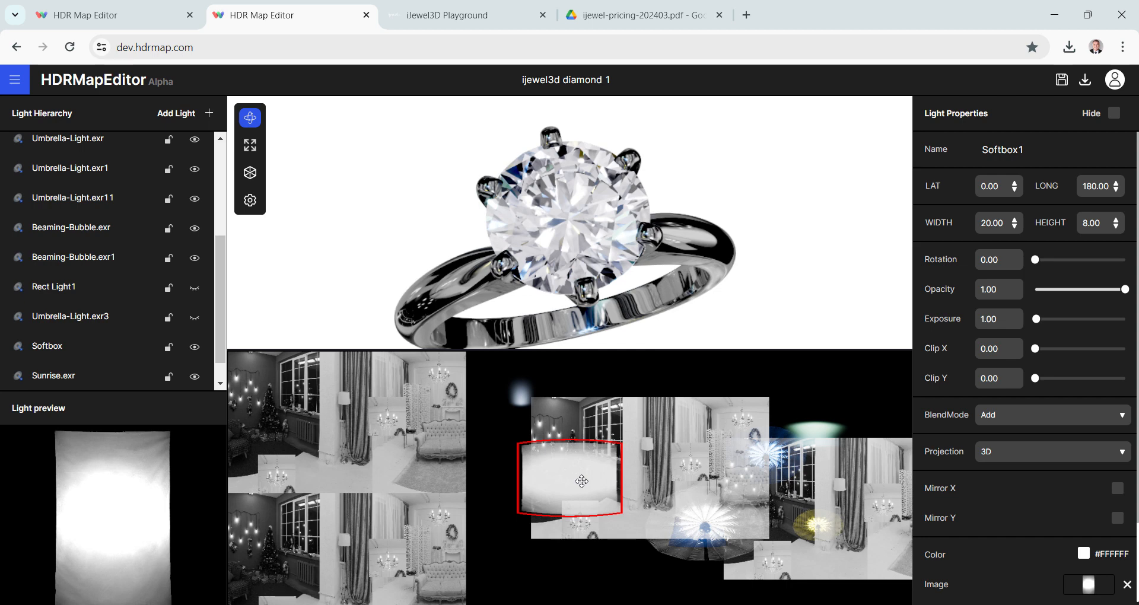
pyautogui.moveTo(581, 481); pyautogui.dragTo(739, 473)
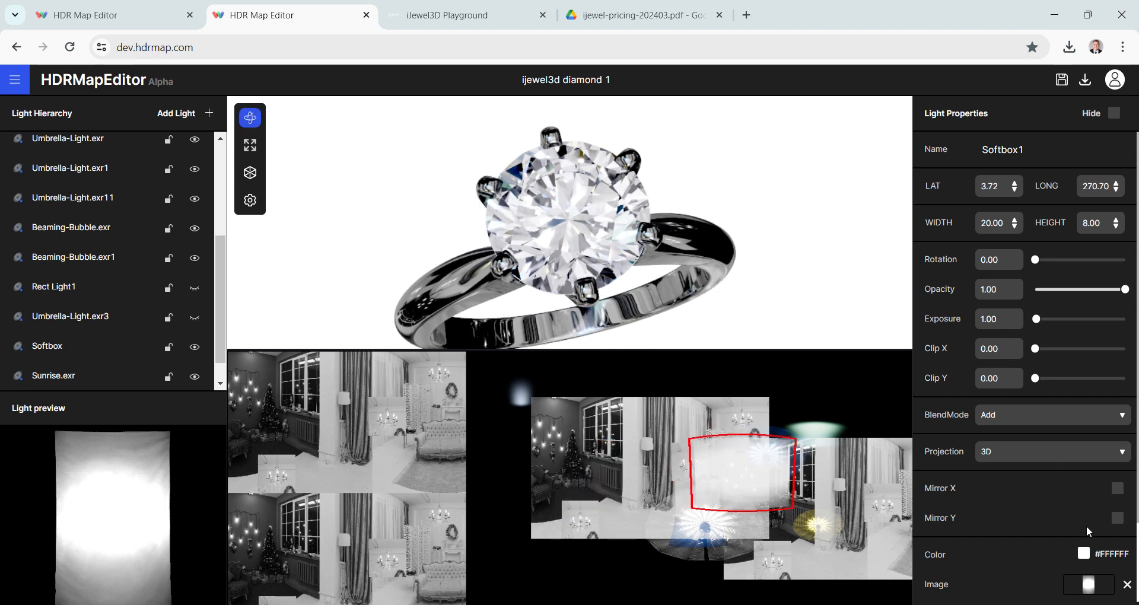
# - Tint the new softbox dark grey (#4A4A4A) and set its blend mode to Normal
pyautogui.scroll(-2, 1090, 514)
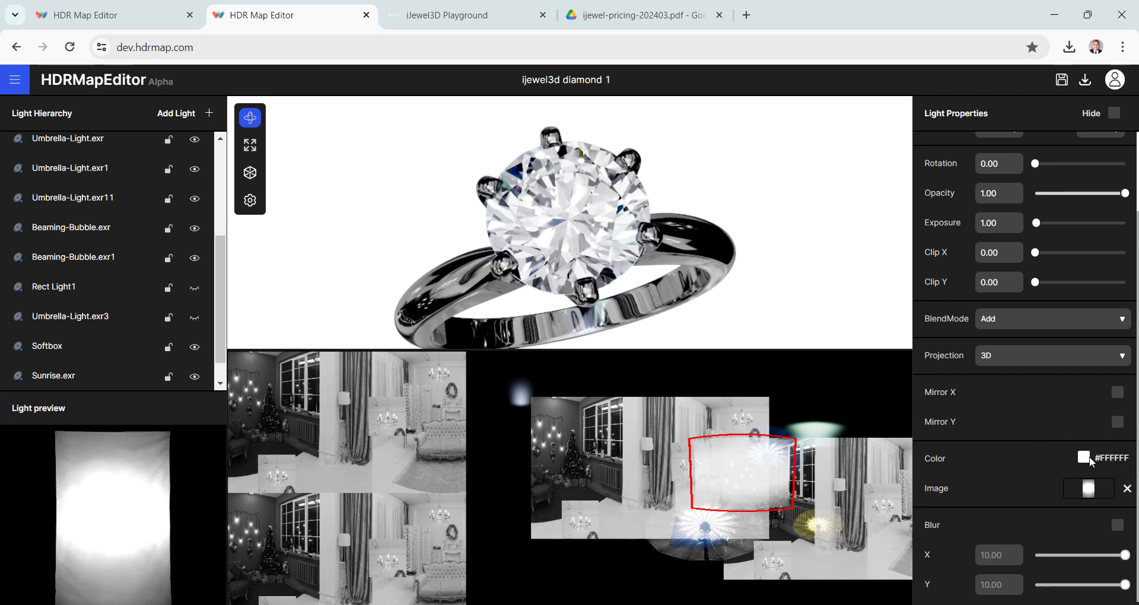
pyautogui.click(1085, 457)
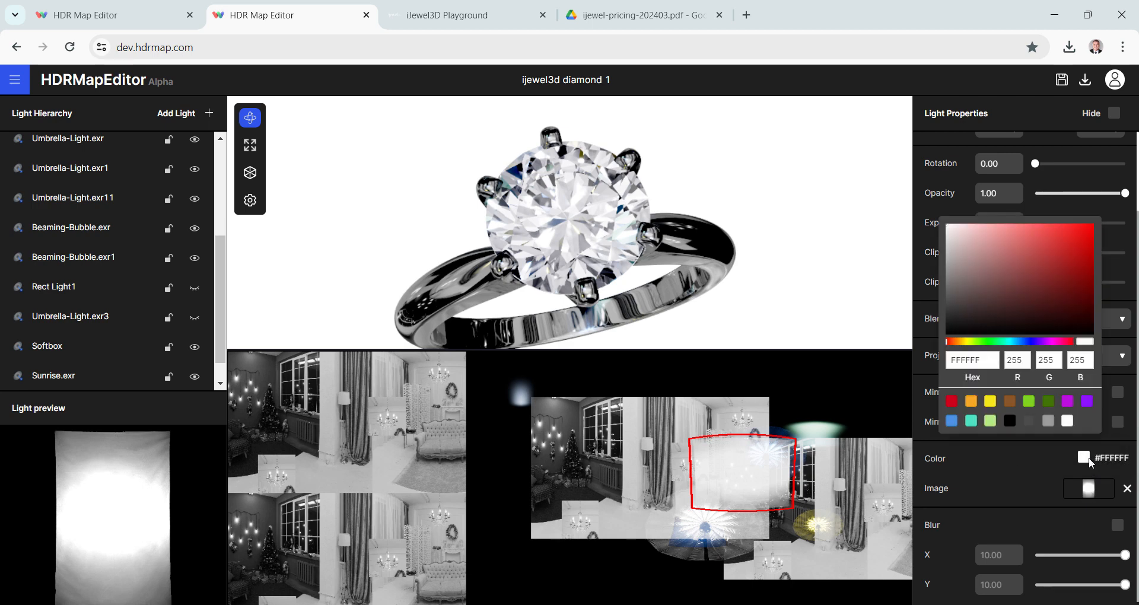
pyautogui.click(1048, 422)
pyautogui.click(1030, 421)
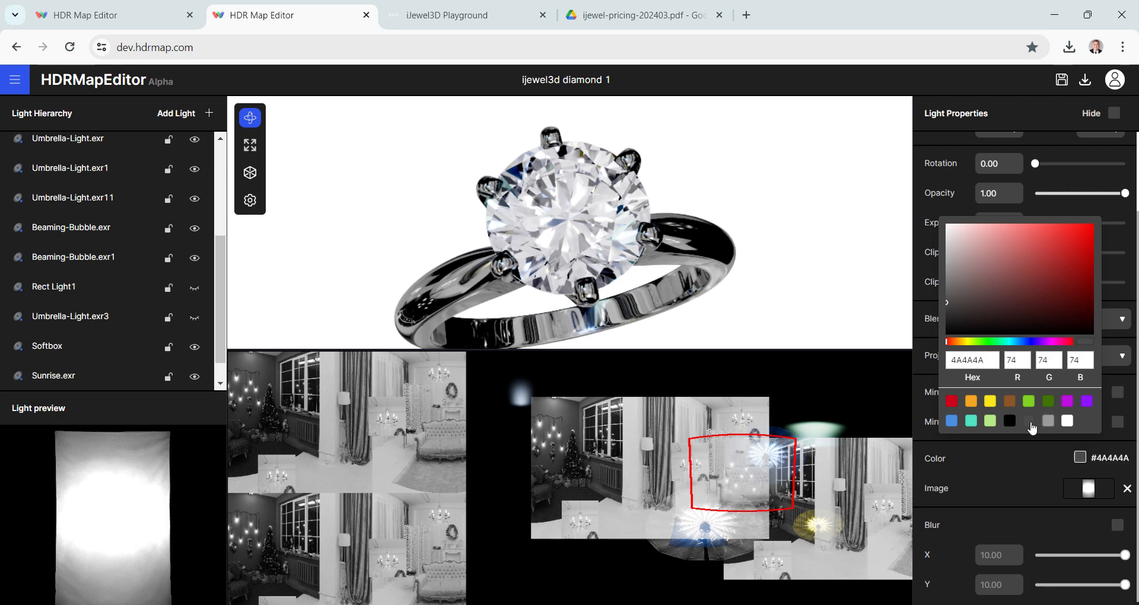
pyautogui.click(969, 456)
pyautogui.click(1020, 328)
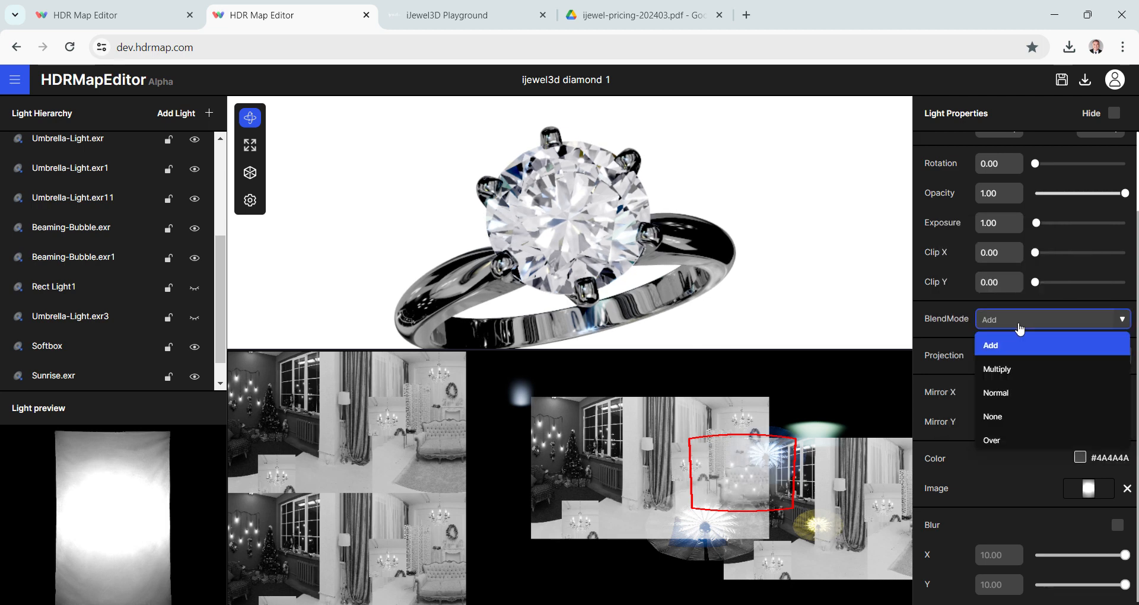
pyautogui.click(1007, 394)
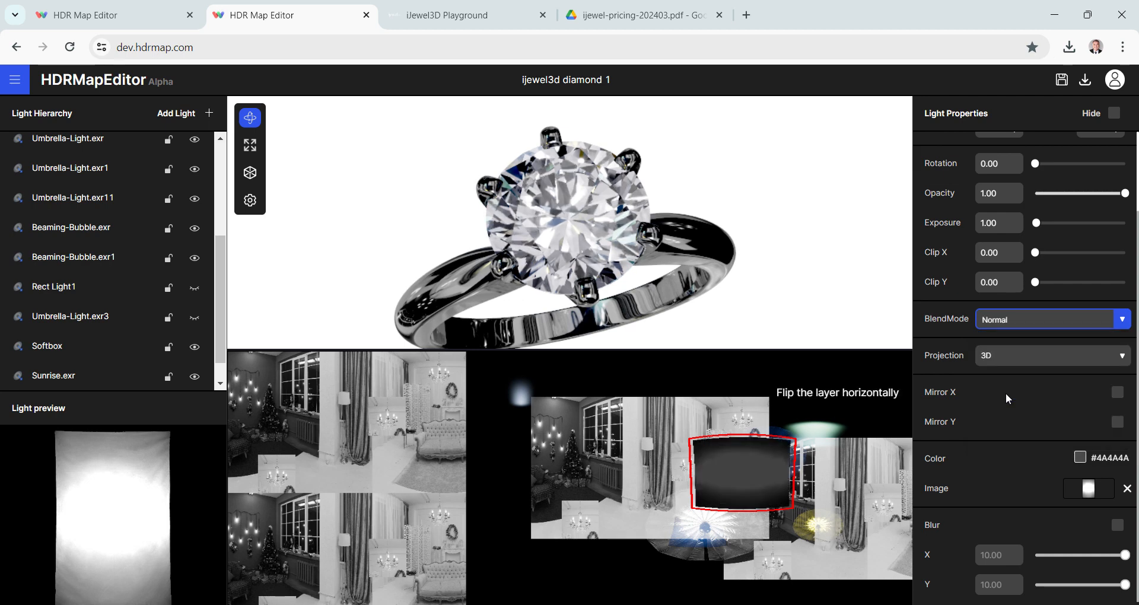
# - Nudge the dark grey softbox up to about latitude 8 and set its width to 4
pyautogui.moveTo(741, 473)
pyautogui.mouseDown()
pyautogui.moveTo(757, 466)
pyautogui.moveTo(731, 465)
pyautogui.moveTo(740, 466)
pyautogui.mouseUp()
pyautogui.scroll(3, 1000, 233)
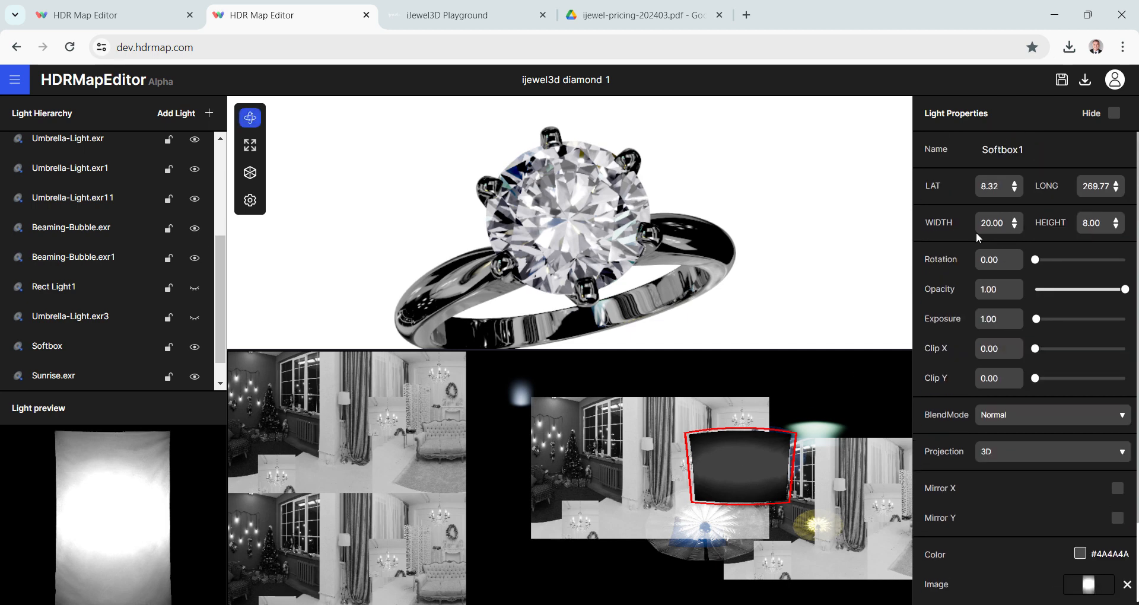
pyautogui.doubleClick(997, 224)
pyautogui.write('4')
pyautogui.press('Return')
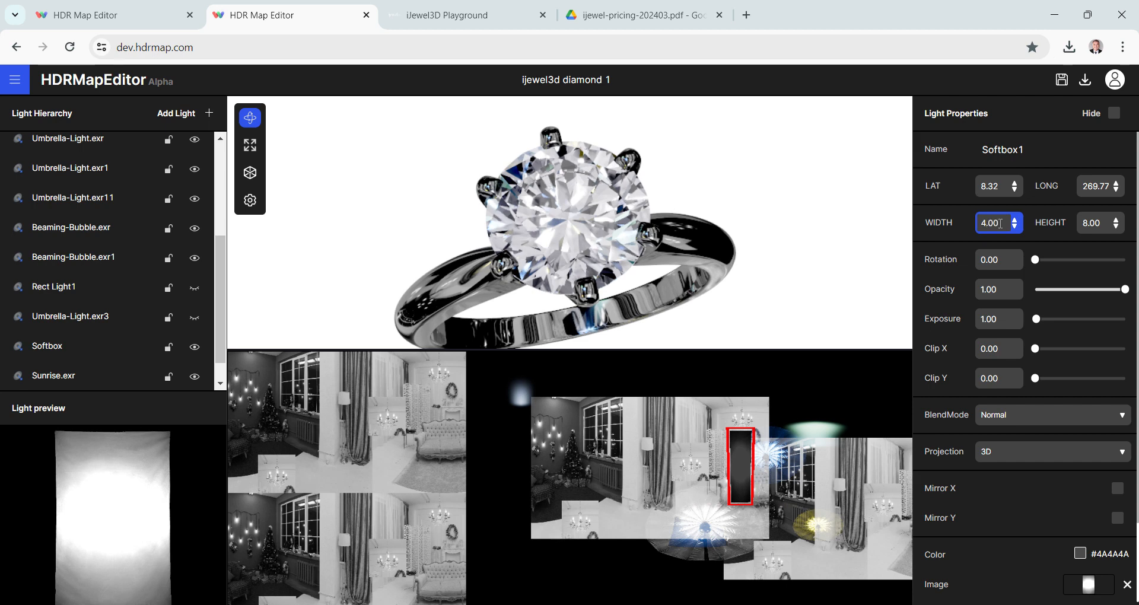
# - Set the dark grey softbox's height to 4 and move it to about latitude -7, longitude 273
pyautogui.doubleClick(1088, 223)
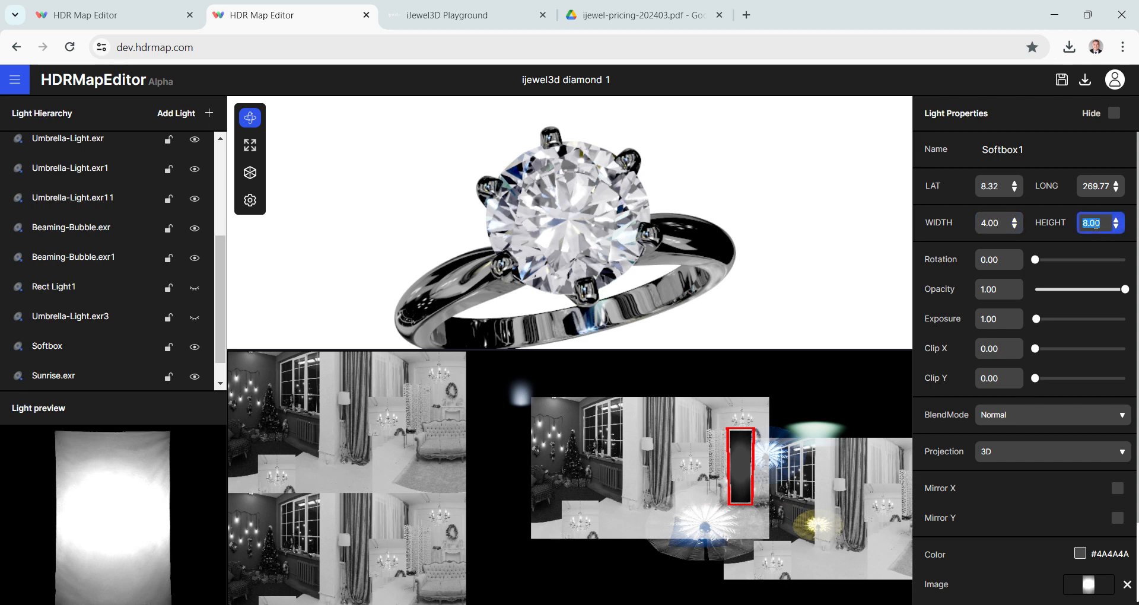
pyautogui.write('4')
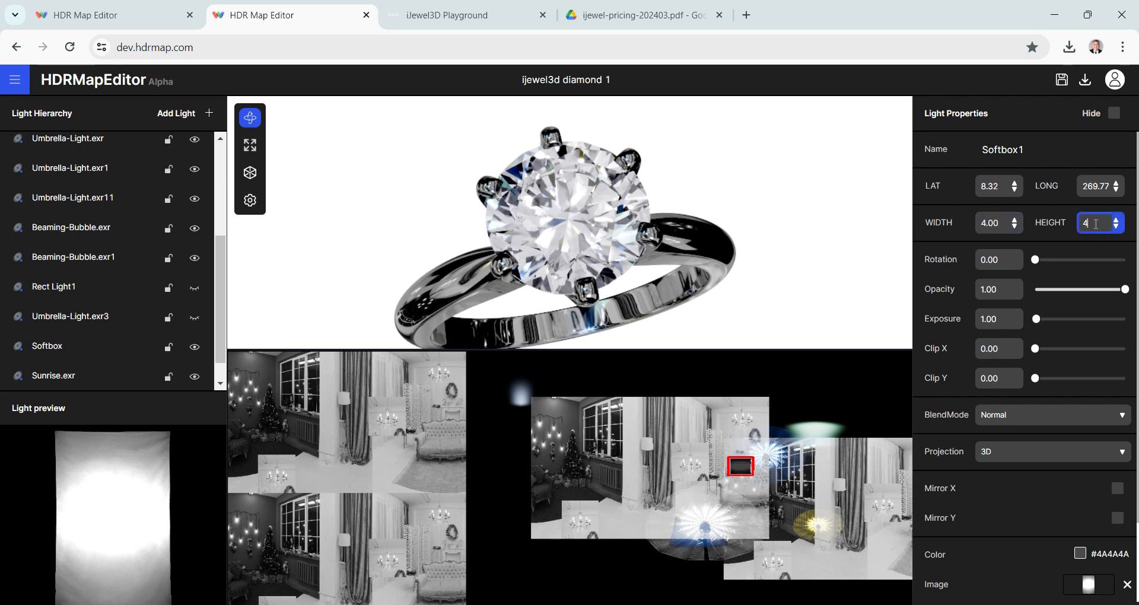
pyautogui.moveTo(741, 465); pyautogui.dragTo(747, 488)
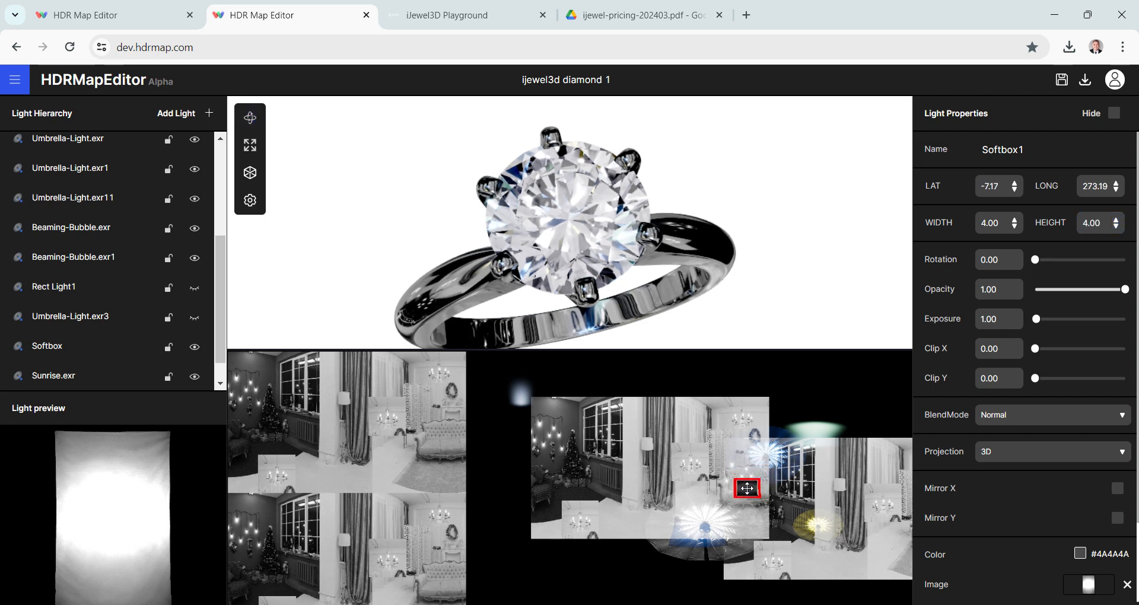
pyautogui.click(250, 117)
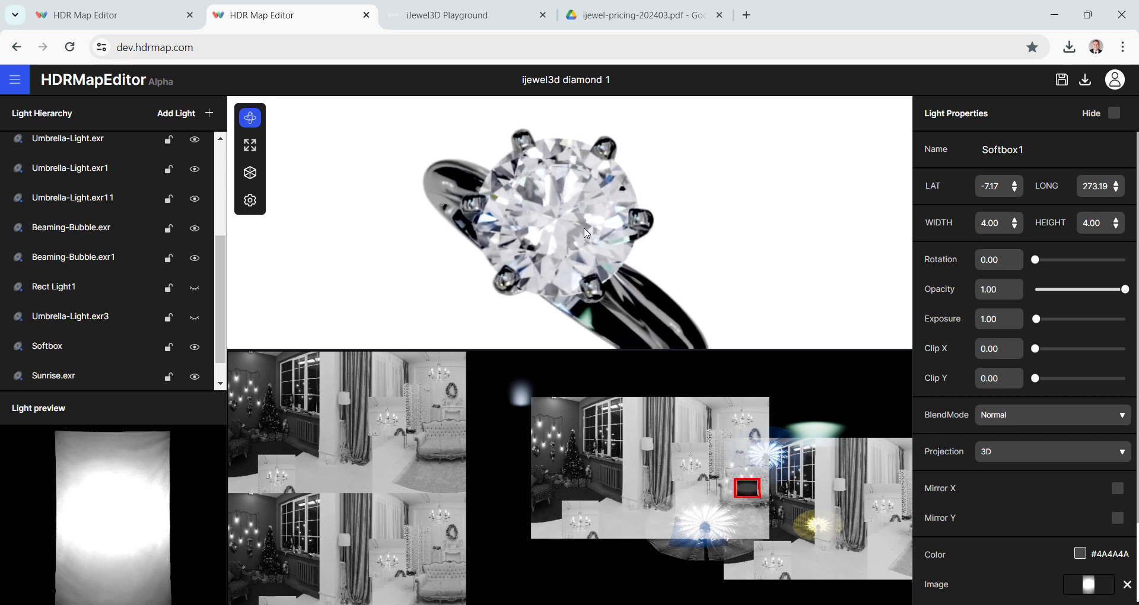
# - Duplicate the dark grey softbox and place the copy over the white umbrella light, at about latitude -24, longitude 250
pyautogui.scroll(-1, 95, 281)
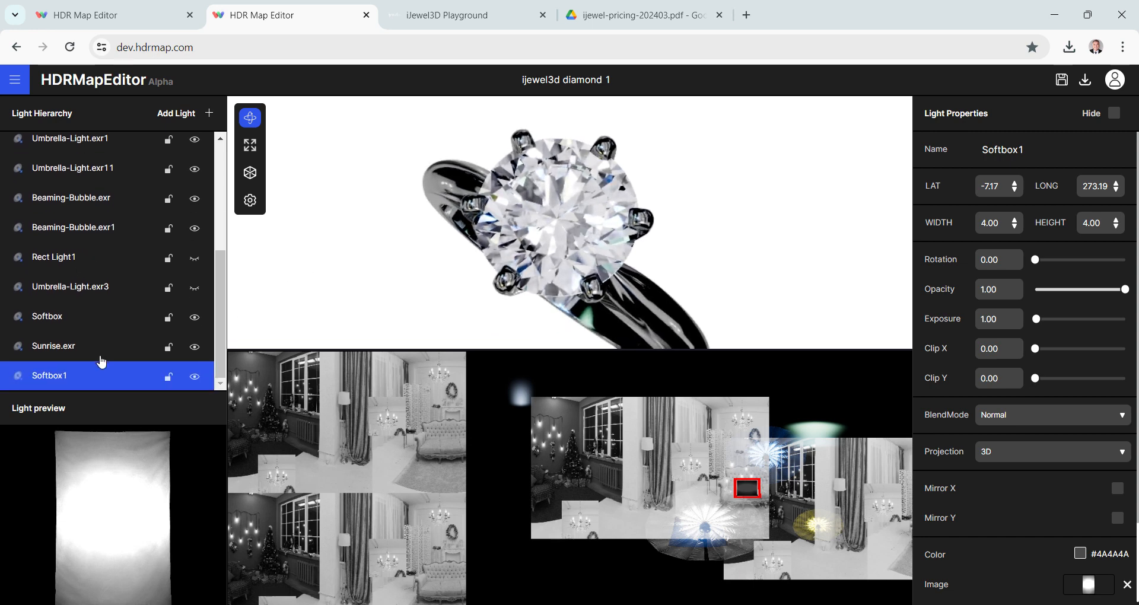
pyautogui.rightClick(94, 382)
pyautogui.click(138, 439)
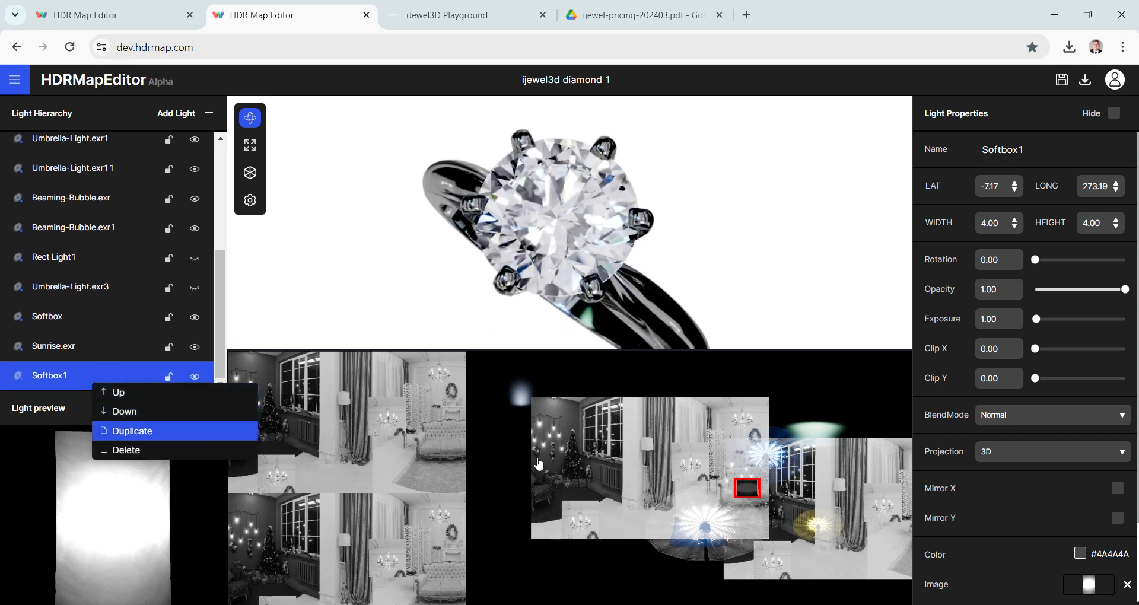
pyautogui.moveTo(745, 488)
pyautogui.mouseDown()
pyautogui.moveTo(696, 495)
pyautogui.moveTo(712, 490)
pyautogui.moveTo(703, 511)
pyautogui.mouseUp()
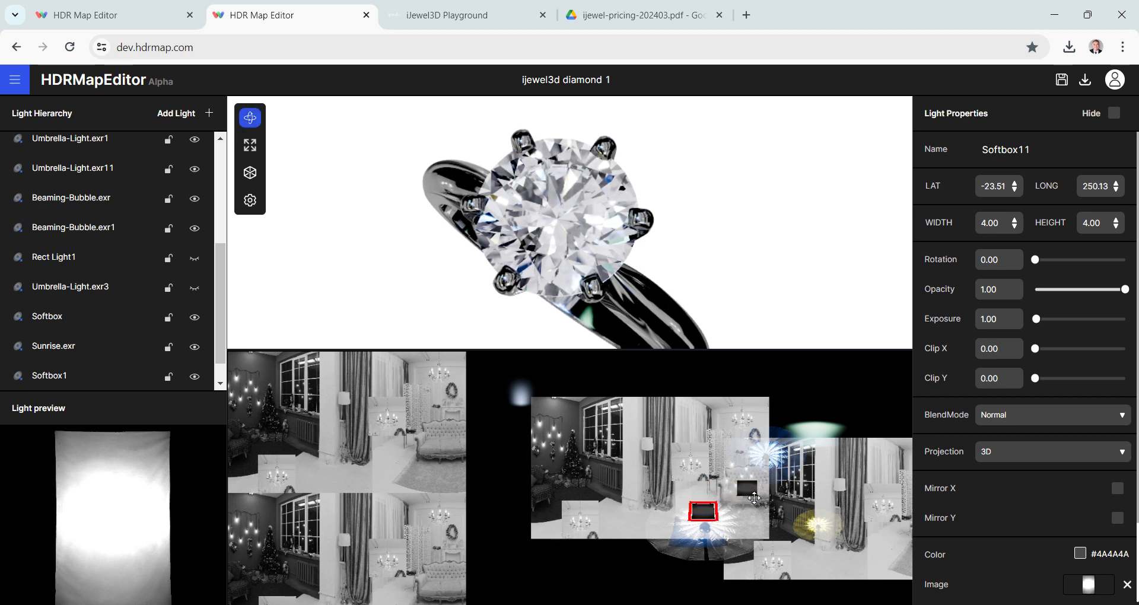
# - Tint the duplicated softbox dark blue (#132450) and inspect the ring's diamond from several angles
pyautogui.scroll(-2, 1044, 418)
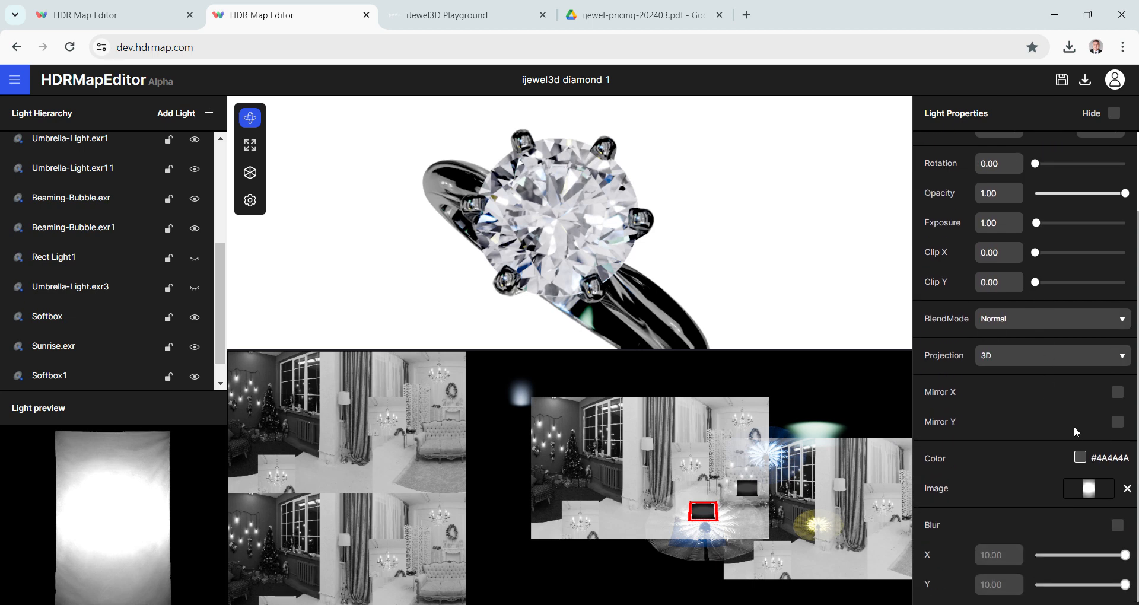
pyautogui.click(1081, 461)
pyautogui.click(1023, 291)
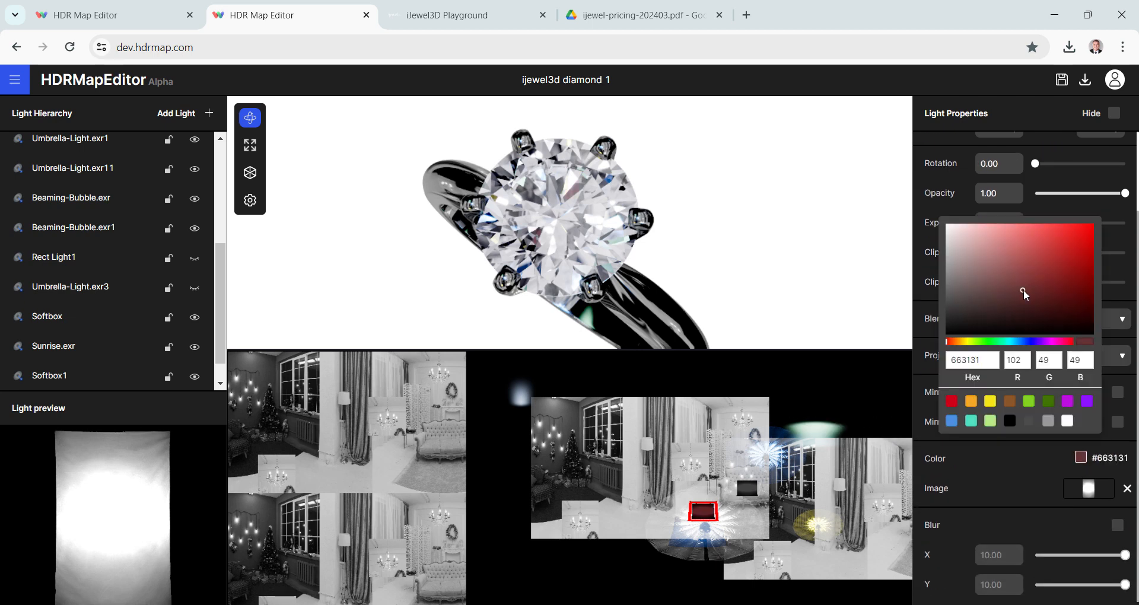
pyautogui.moveTo(1037, 342); pyautogui.dragTo(1025, 342)
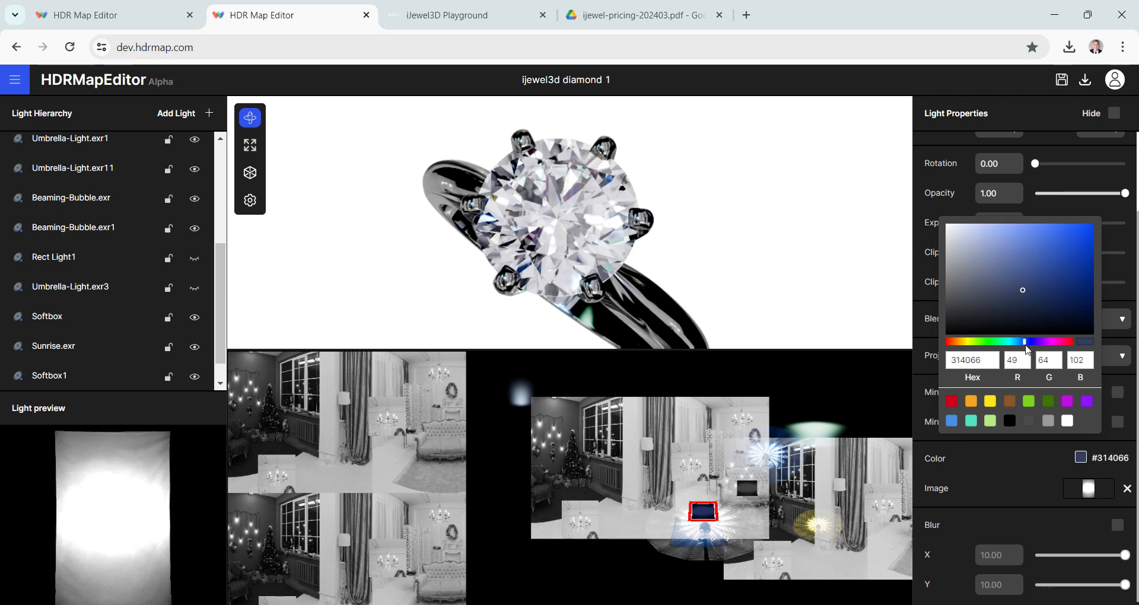
pyautogui.click(1041, 303)
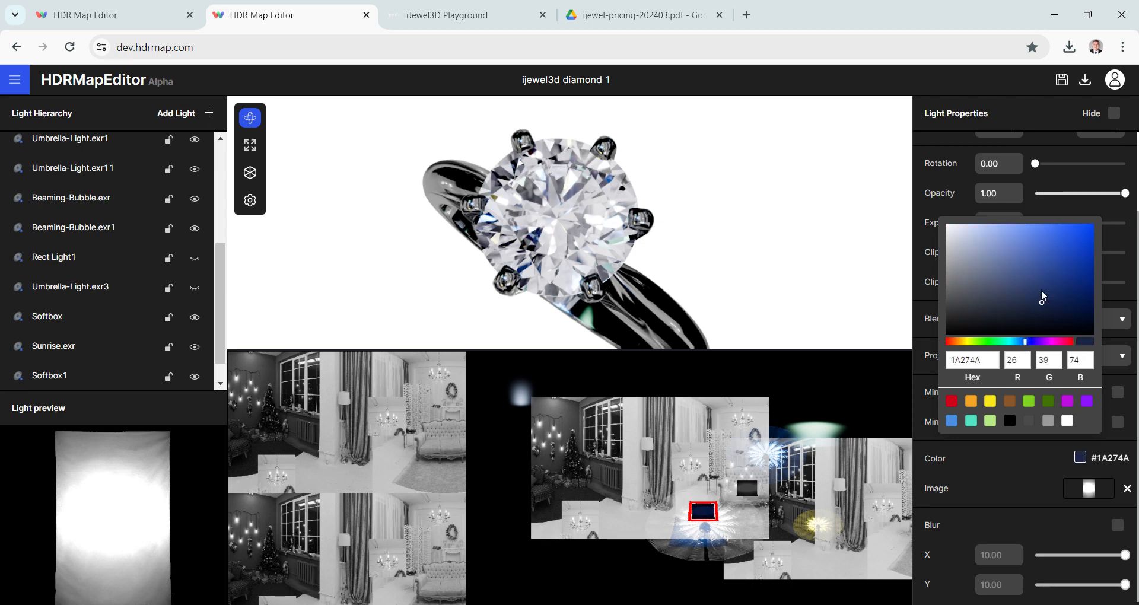
pyautogui.click(1059, 300)
pyautogui.click(725, 252)
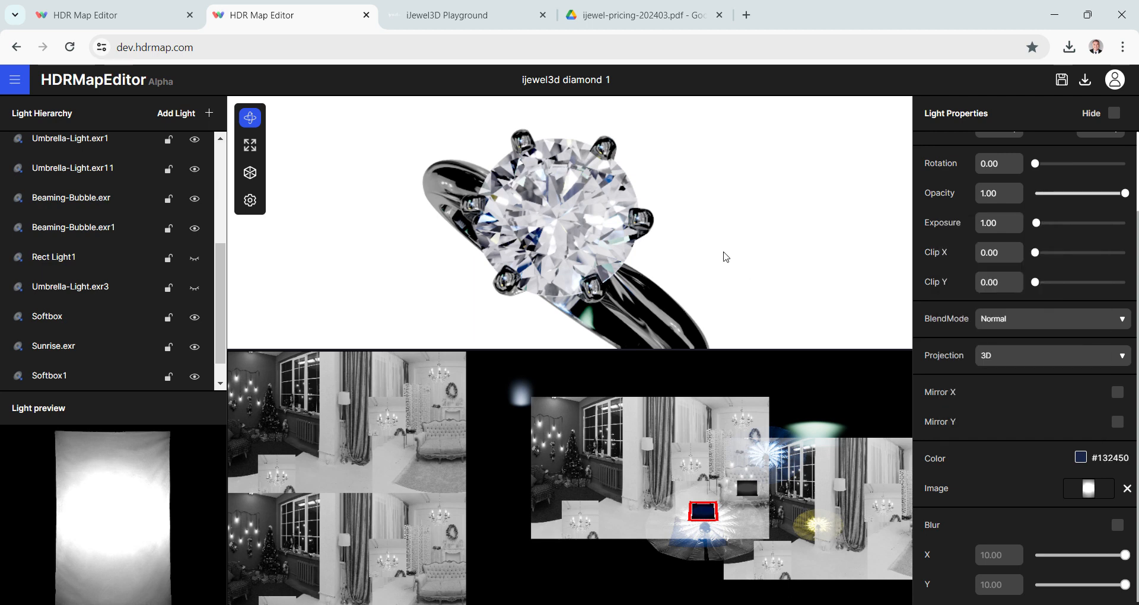
pyautogui.moveTo(725, 251); pyautogui.dragTo(646, 243)
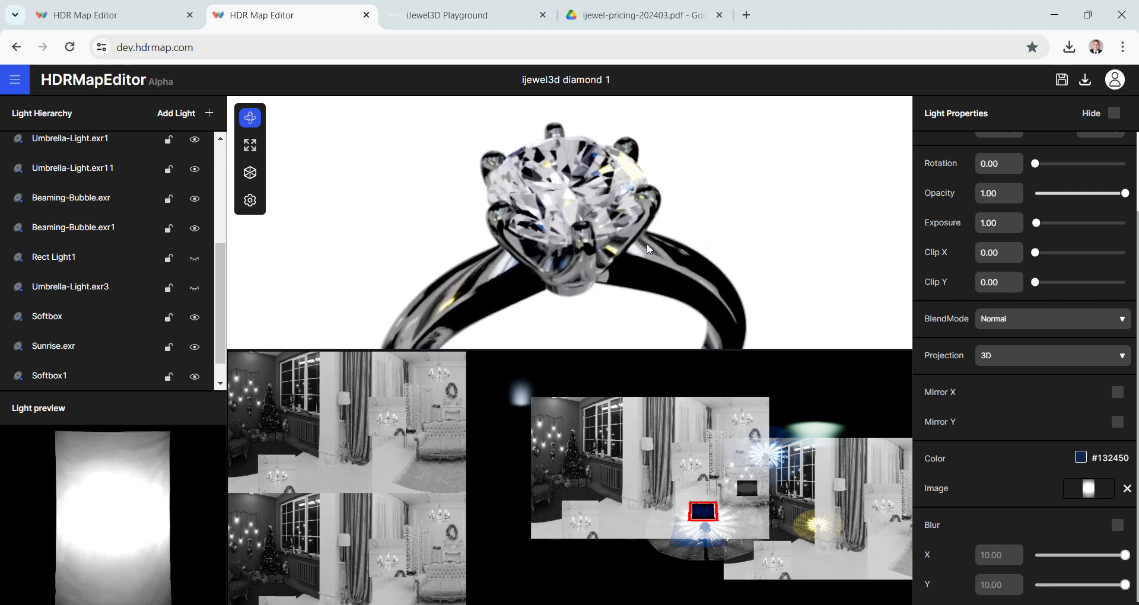
pyautogui.moveTo(648, 246); pyautogui.dragTo(557, 170)
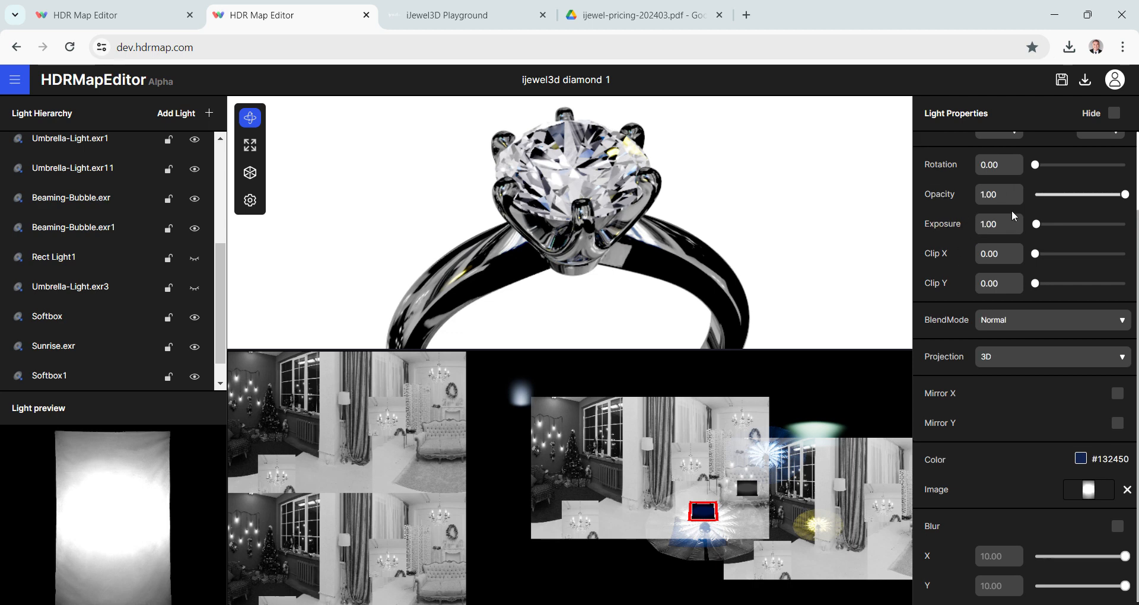
pyautogui.scroll(2, 1012, 217)
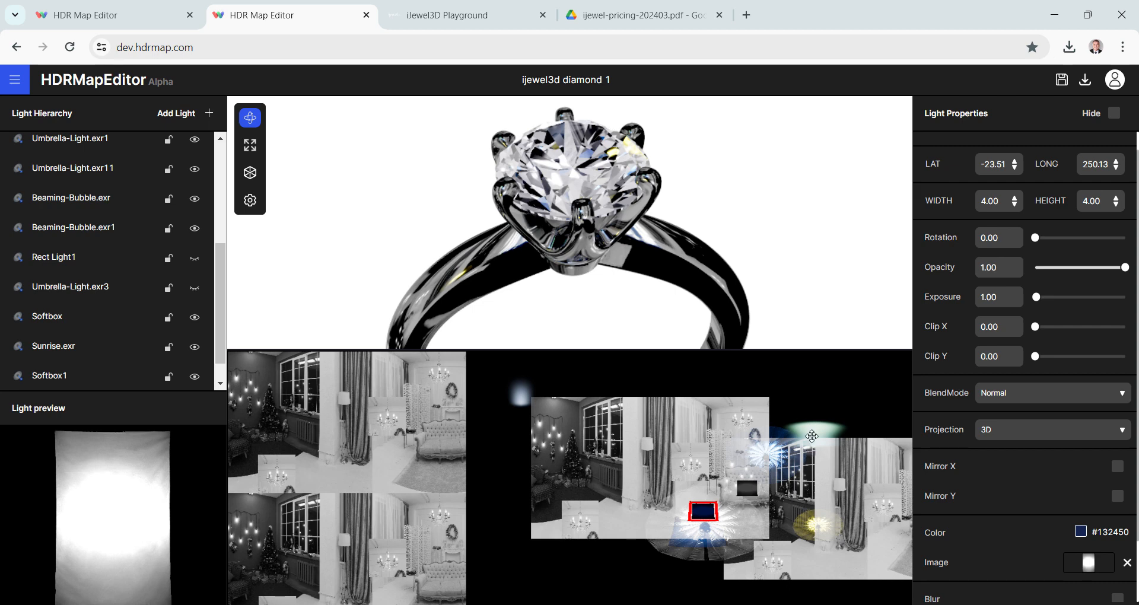
pyautogui.moveTo(732, 249)
pyautogui.mouseDown()
pyautogui.moveTo(724, 272)
pyautogui.moveTo(755, 254)
pyautogui.moveTo(791, 269)
pyautogui.moveTo(741, 232)
pyautogui.mouseUp()
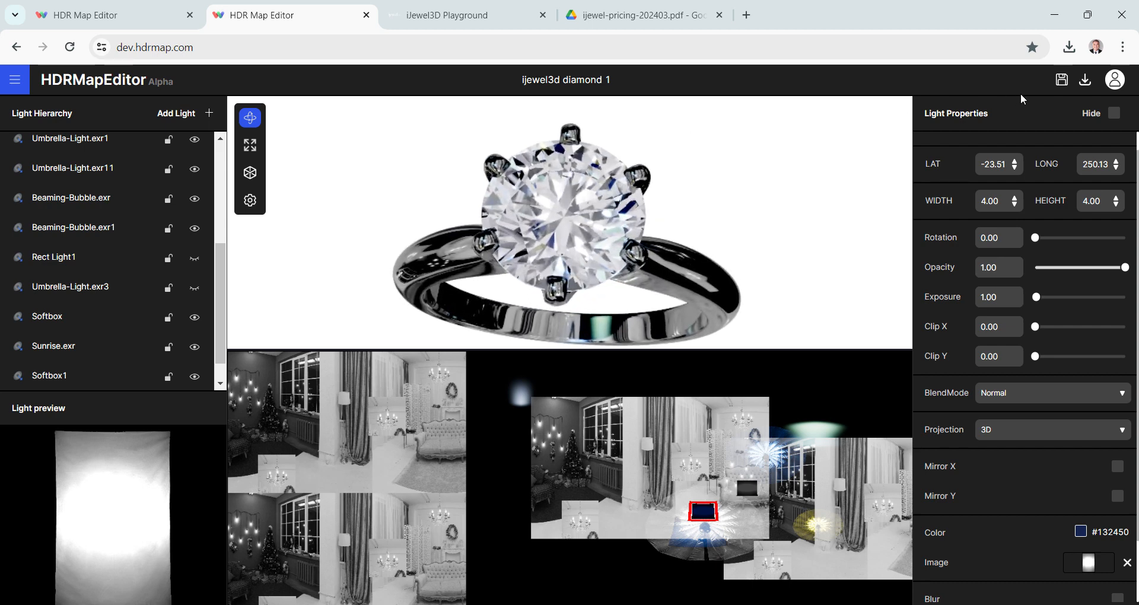
# - Download the finished environment map at 2K quality in EXR format
pyautogui.click(1085, 83)
pyautogui.click(1025, 122)
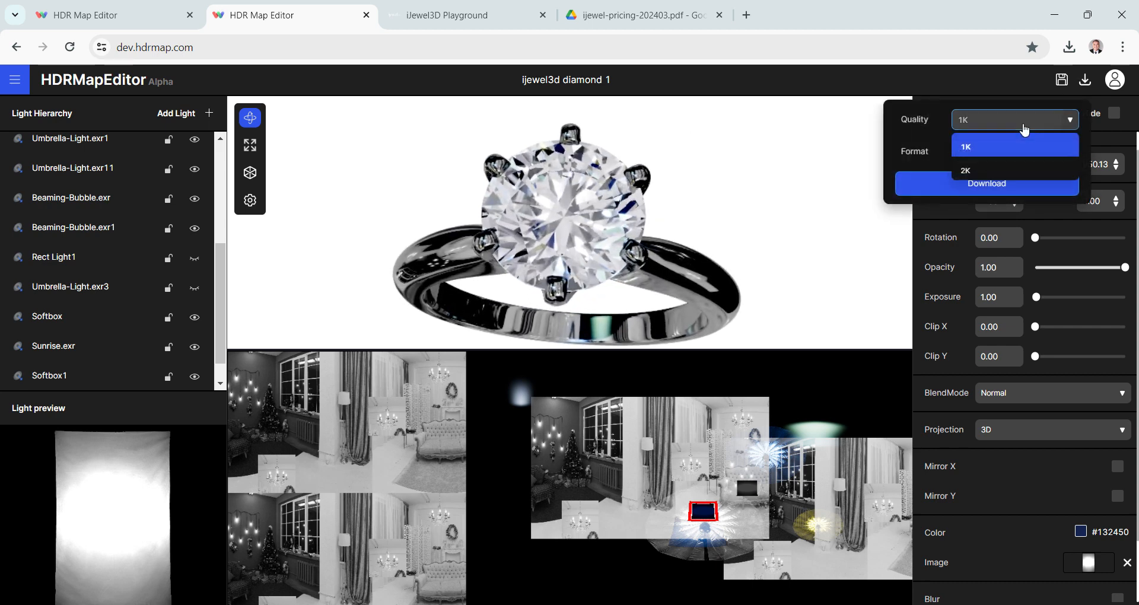
pyautogui.click(997, 175)
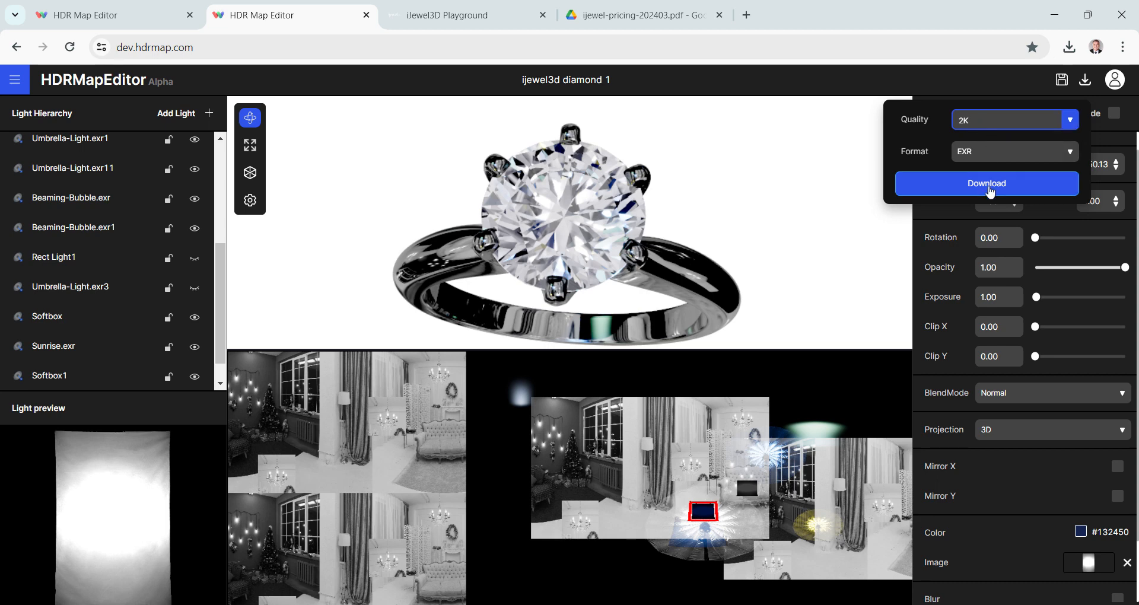
pyautogui.click(991, 193)
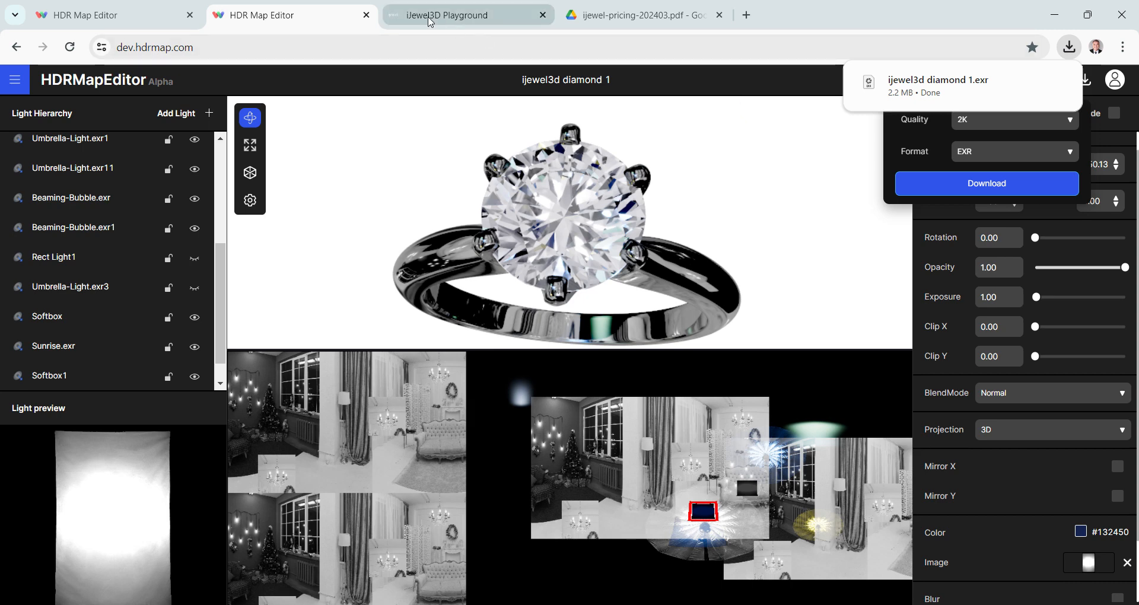
# - Switch to iJewel3D Playground, pick the ring's diamond, and load the downloaded "ijewel3d diamond 1.exr" as the Diamonds Environment map
pyautogui.click(430, 16)
pyautogui.moveTo(527, 150); pyautogui.dragTo(422, 227)
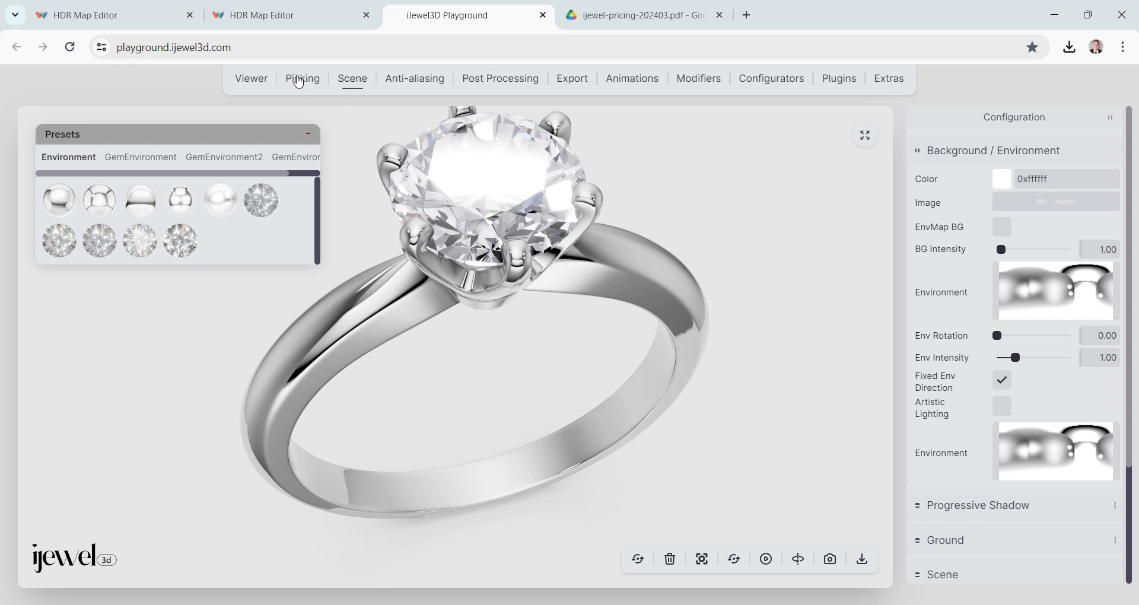
pyautogui.click(475, 125)
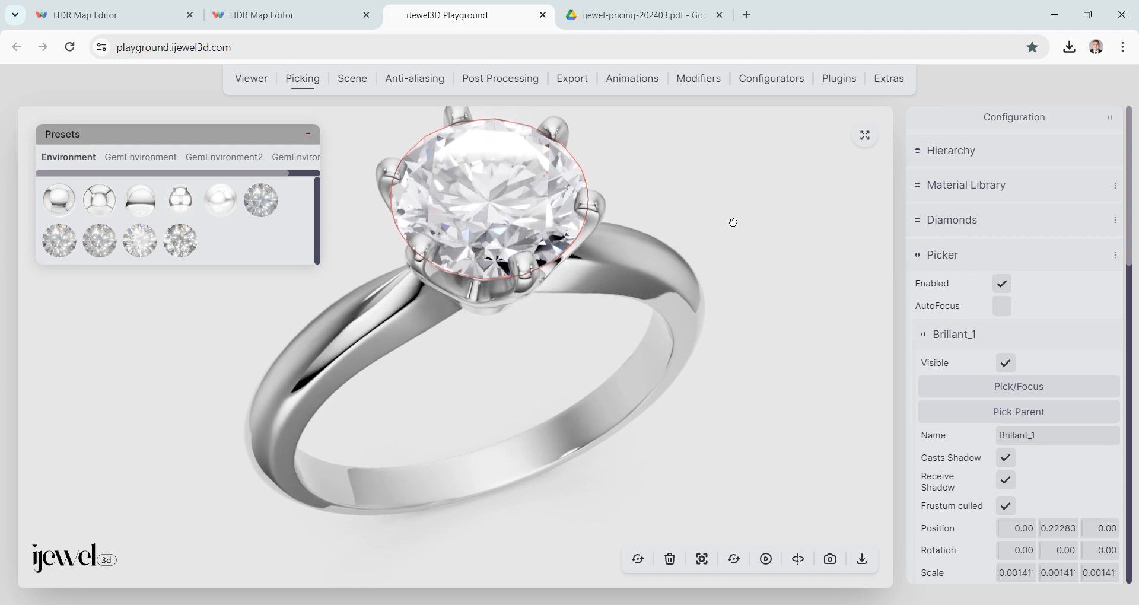
pyautogui.click(957, 220)
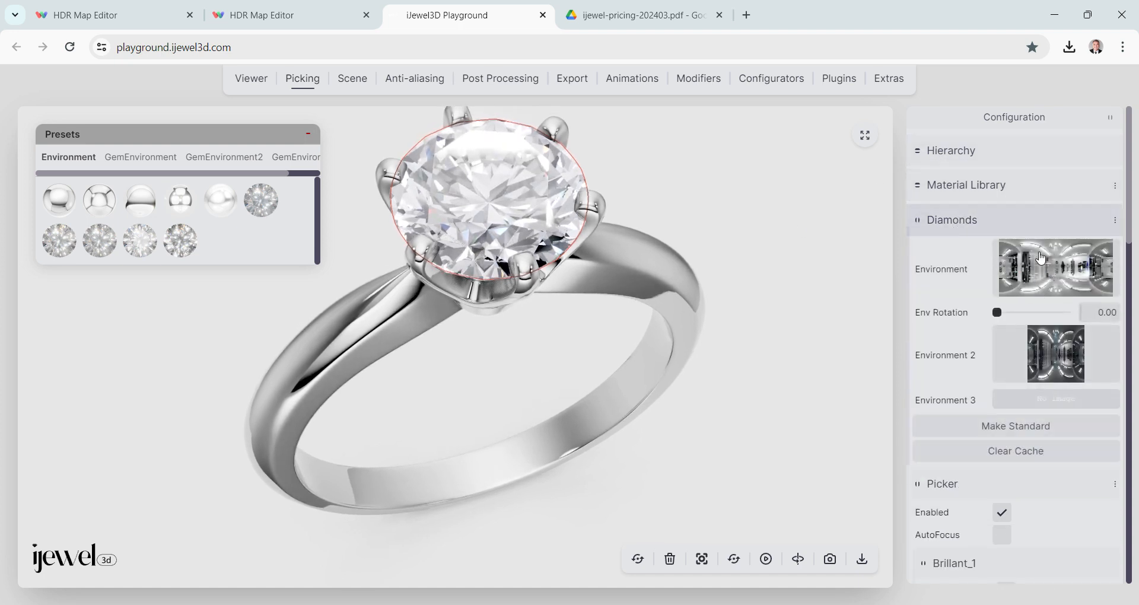
pyautogui.click(1070, 47)
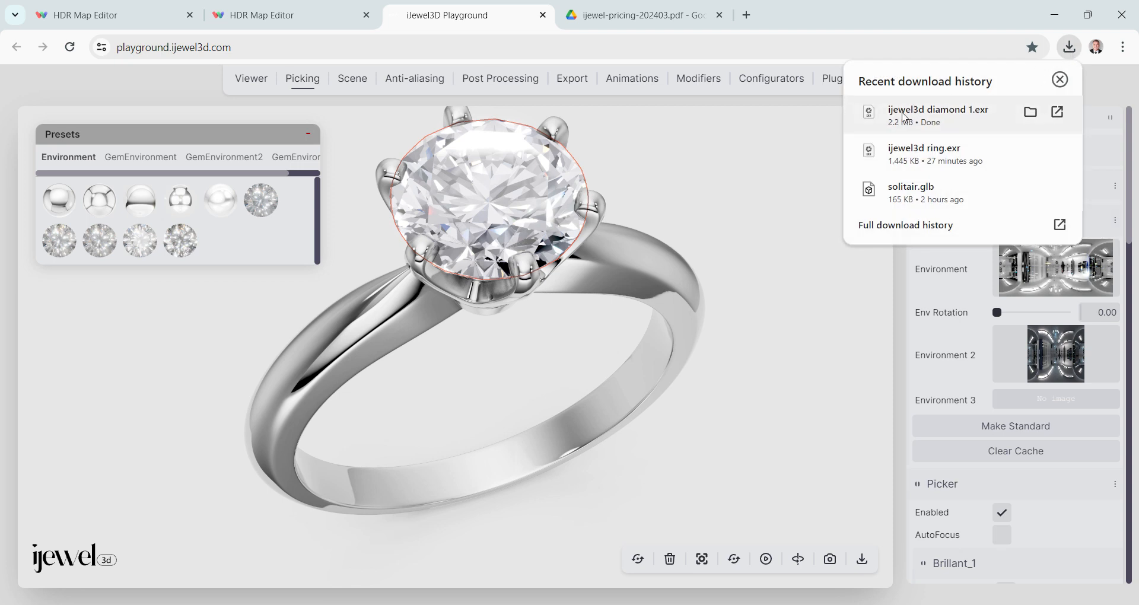
pyautogui.moveTo(904, 117); pyautogui.dragTo(1053, 269)
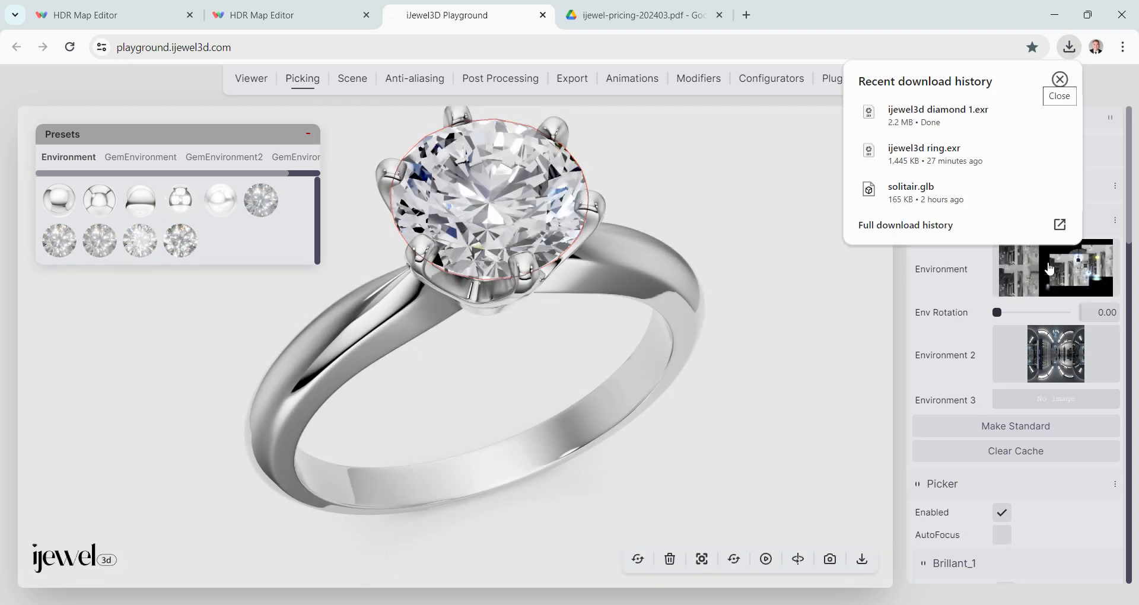
pyautogui.click(641, 270)
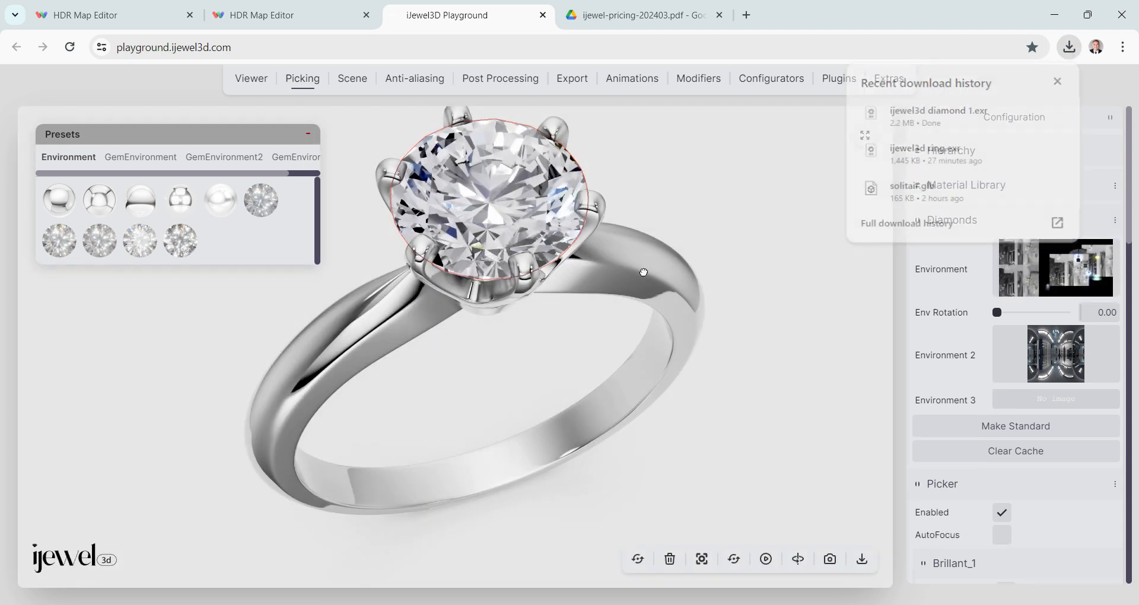
# - Deselect the diamond and inspect its reflections under the new environment map from several angles
pyautogui.moveTo(642, 270); pyautogui.dragTo(596, 297)
pyautogui.click(685, 254)
pyautogui.moveTo(685, 255); pyautogui.dragTo(725, 211)
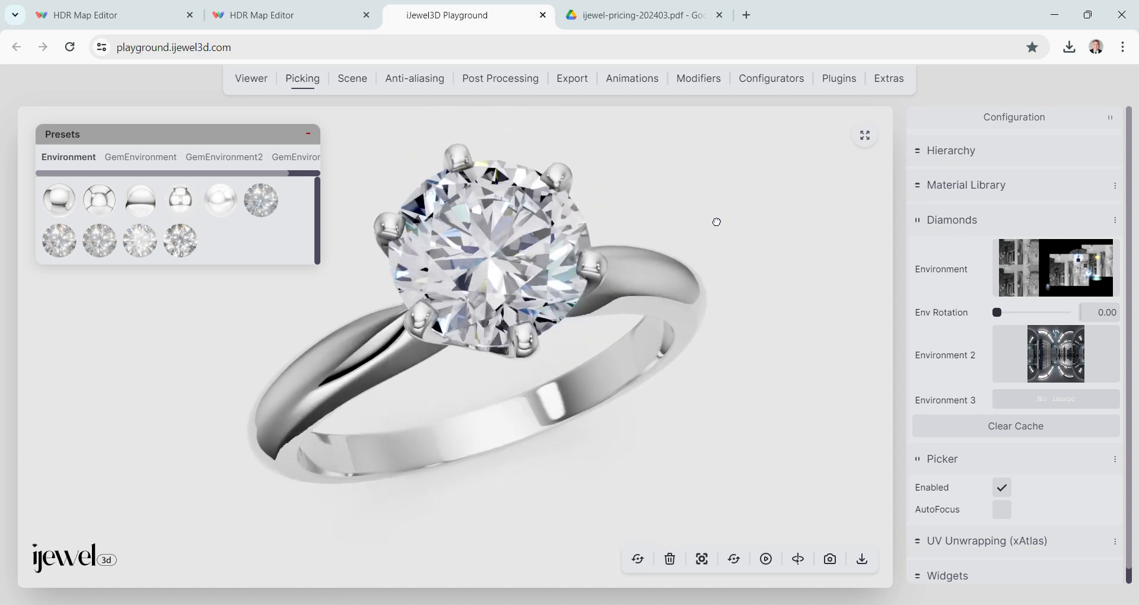
pyautogui.moveTo(712, 219); pyautogui.dragTo(720, 219)
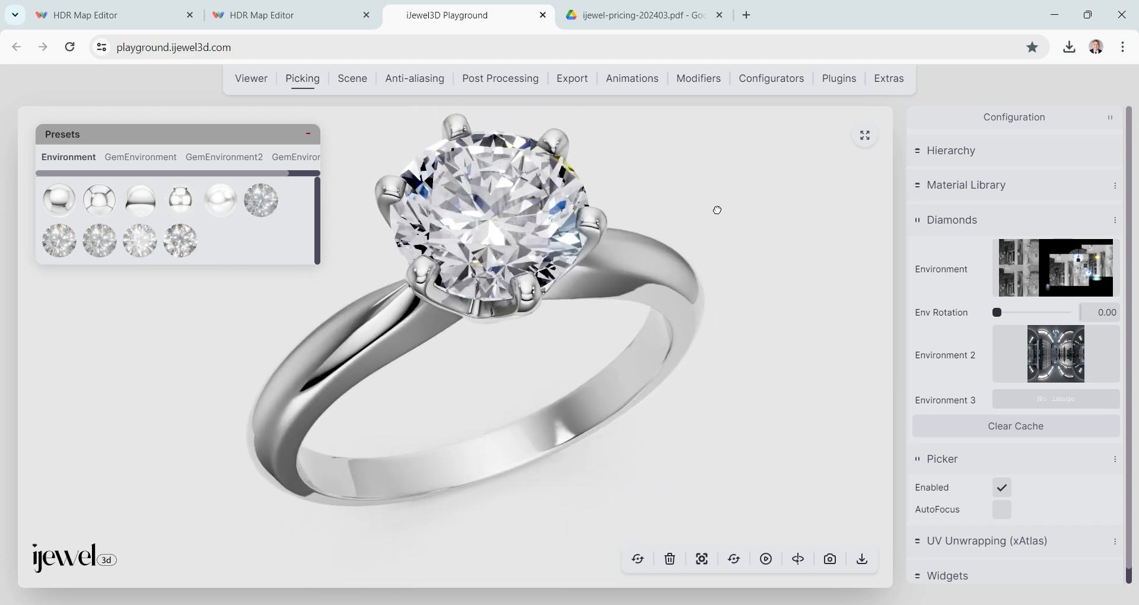